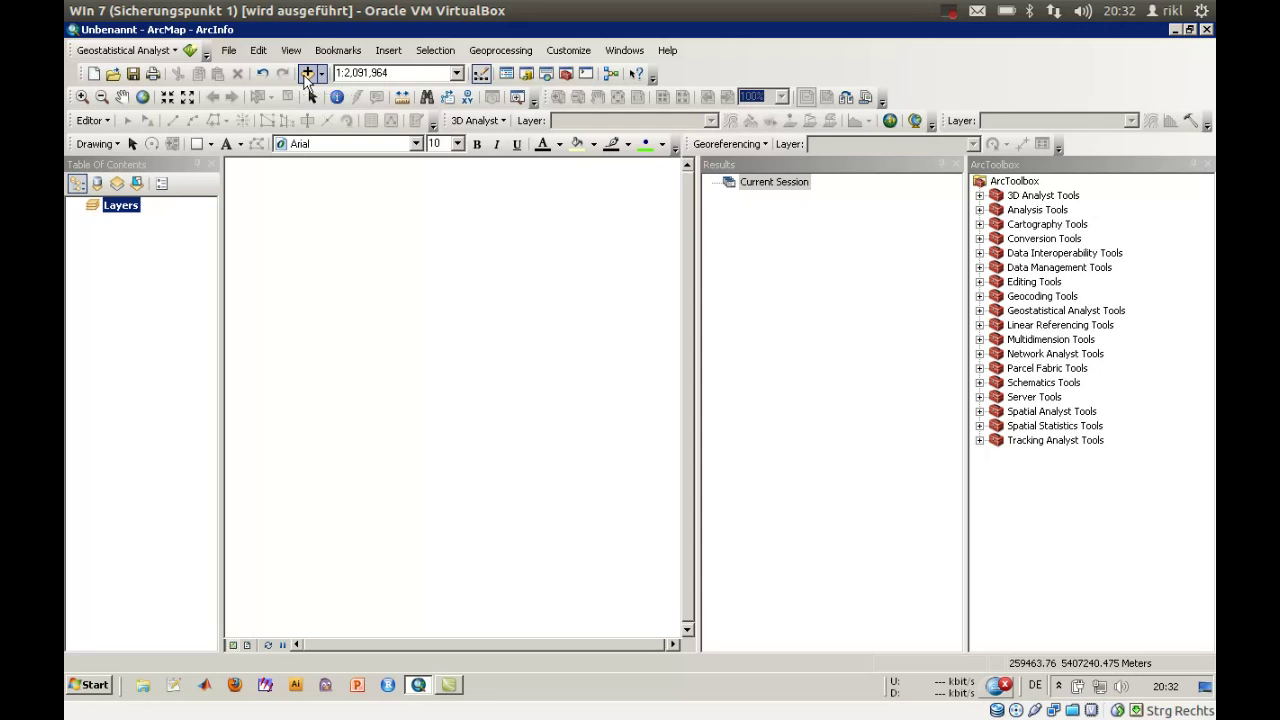
Step: Add the raster SRTM_ffB03_p134r027.tif from the georef folder to the map
left_click(306, 78)
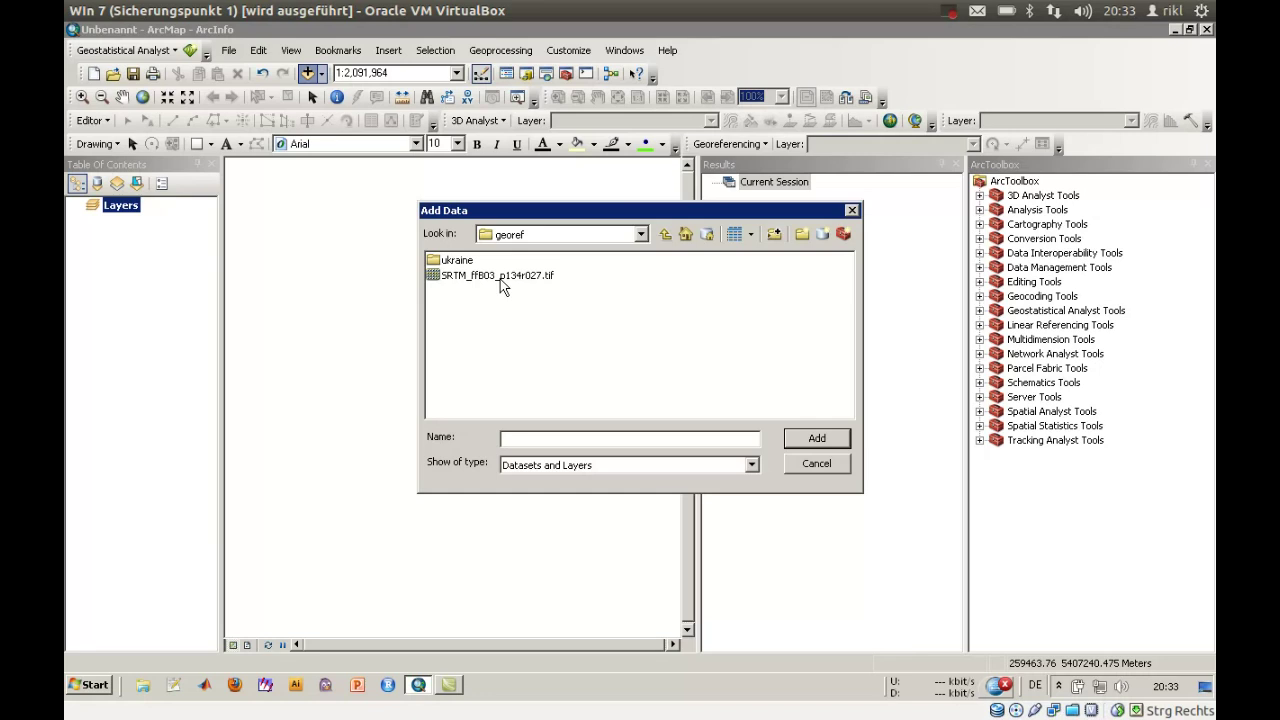
left_click(503, 287)
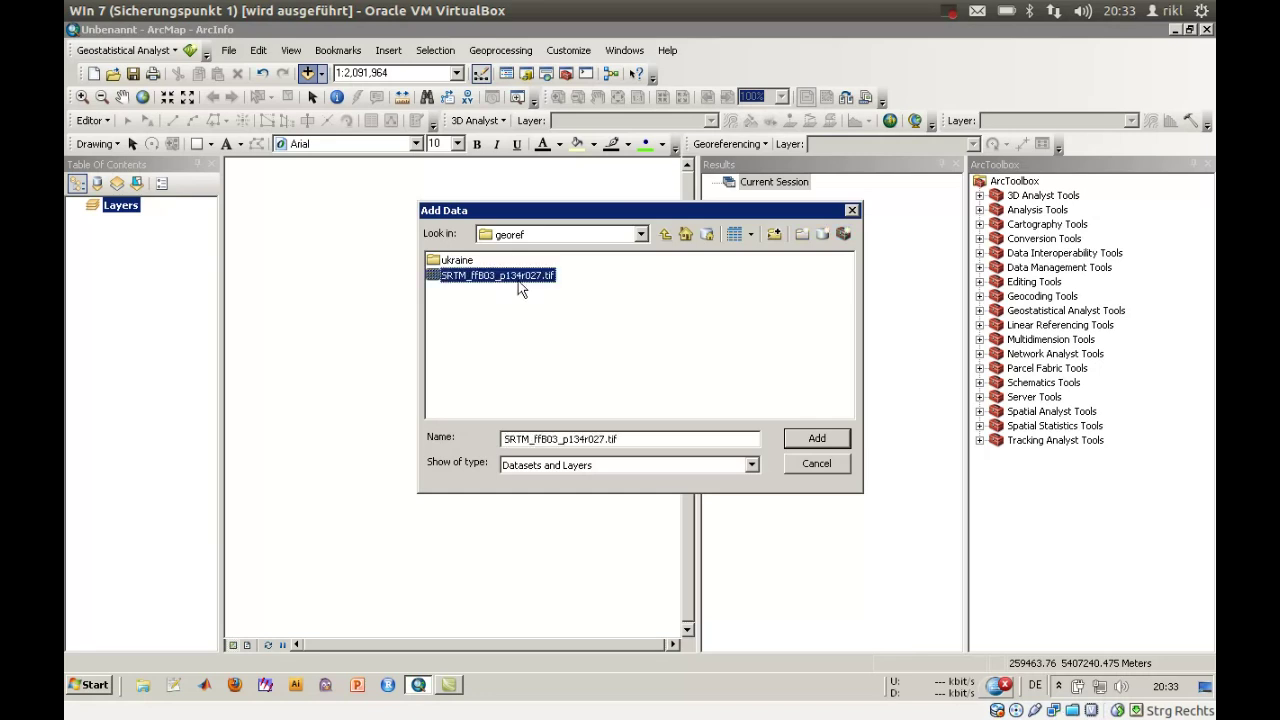
left_click(816, 438)
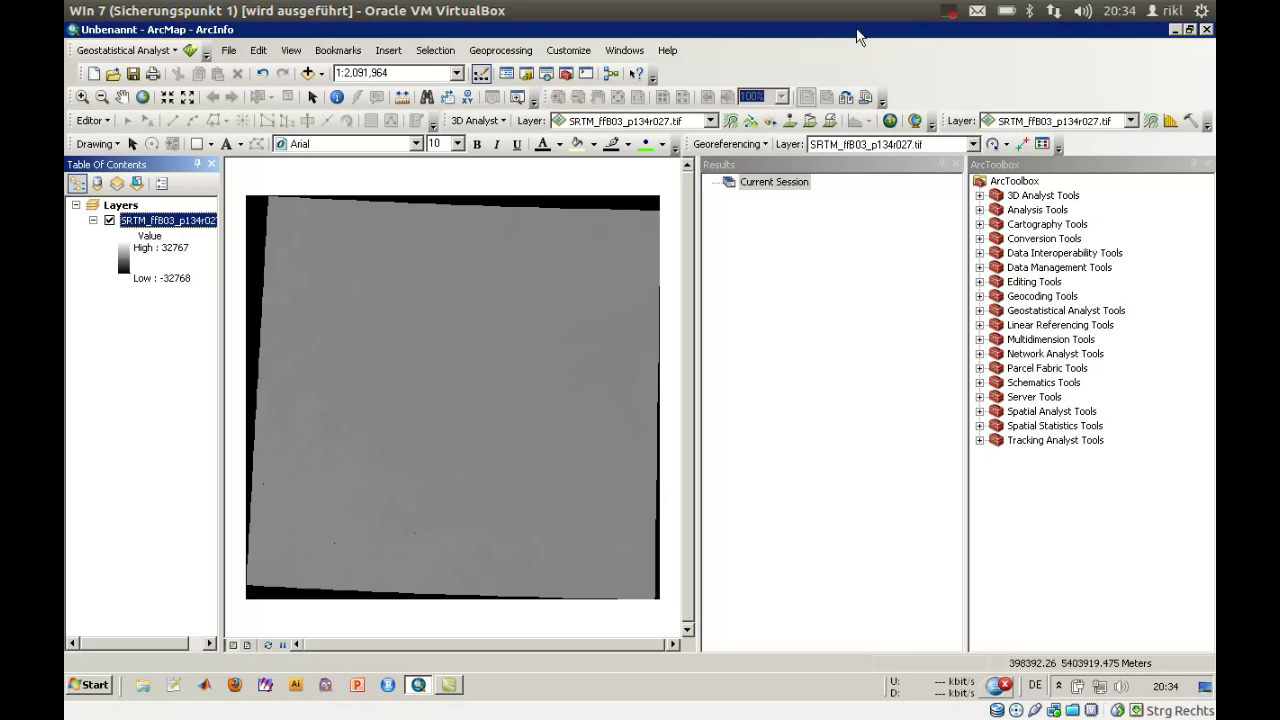
left_click(665, 320)
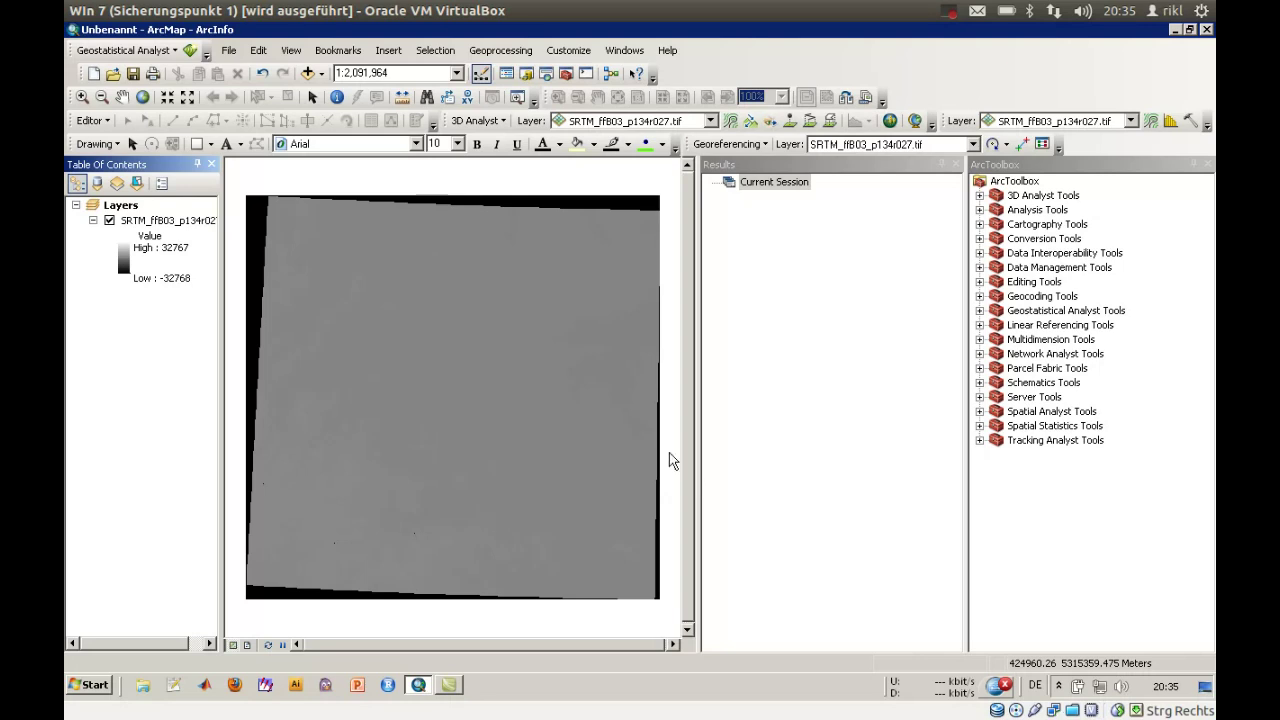
Step: In the SRTM layer's properties, switch the stretched symbology's statistics to From Custom Settings
right_click(188, 223)
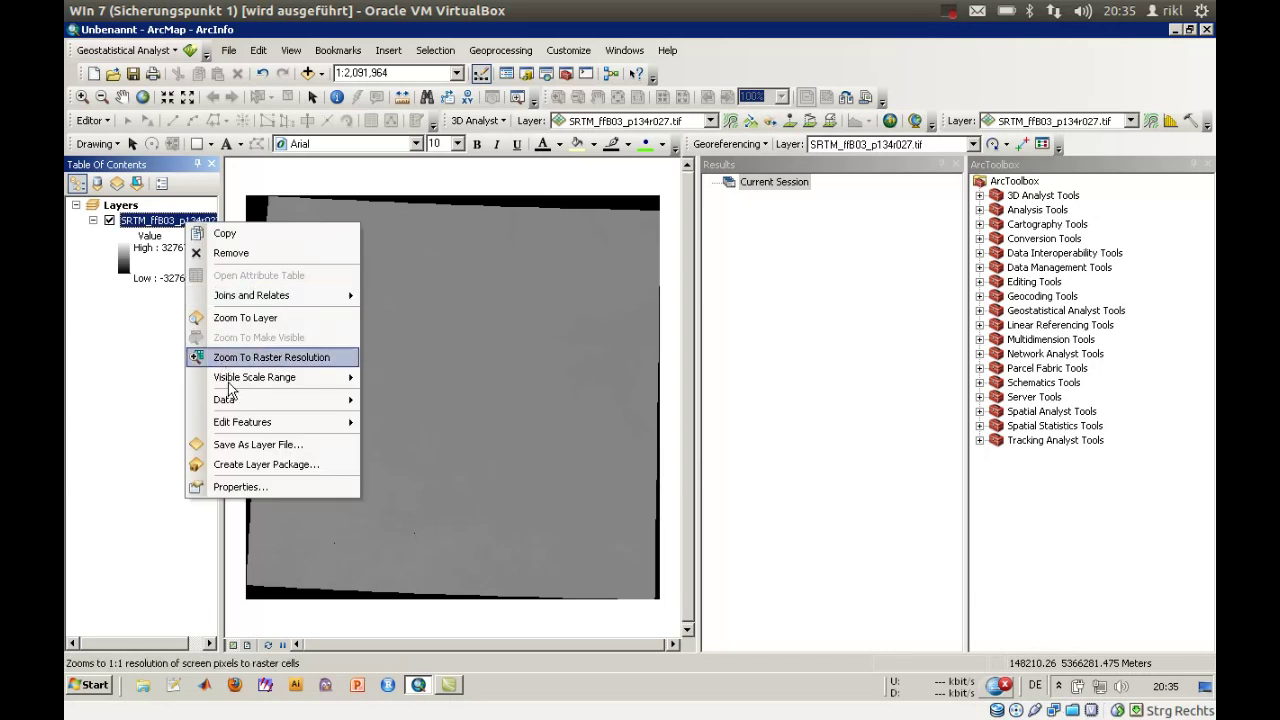
left_click(238, 487)
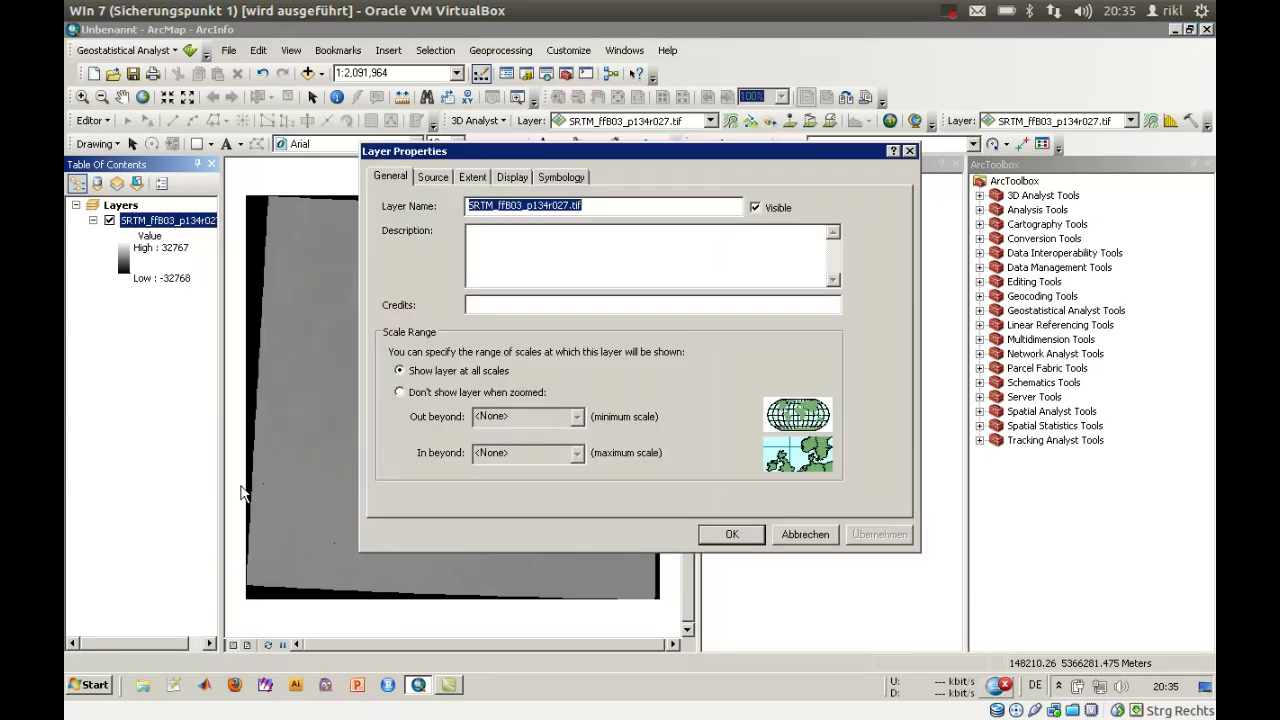
left_click(512, 177)
left_click(542, 179)
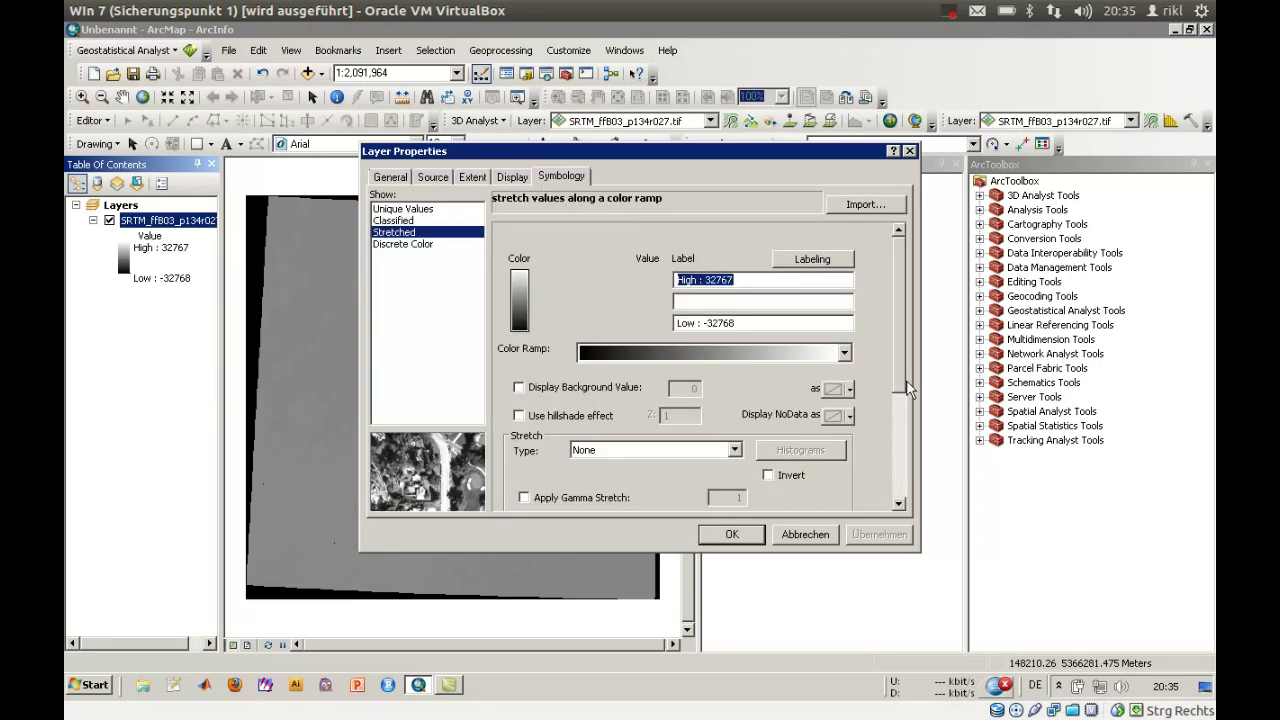
left_click(904, 428)
left_click(722, 334)
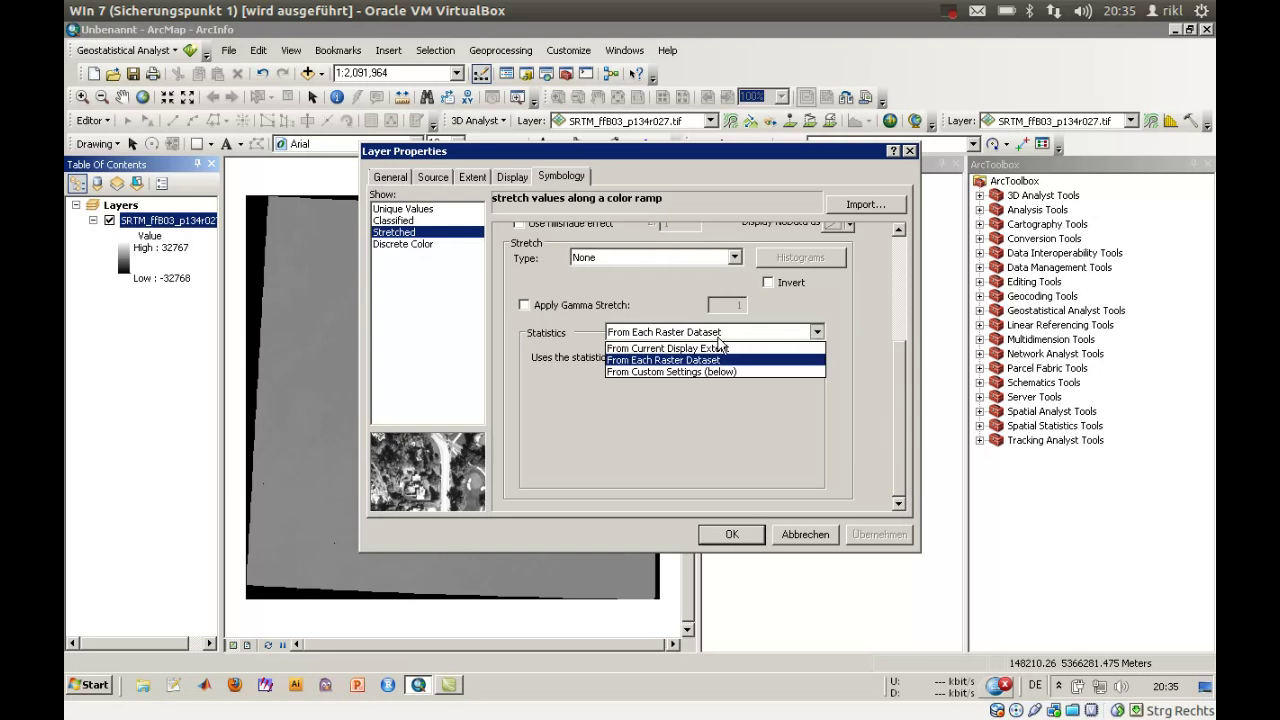
left_click(709, 379)
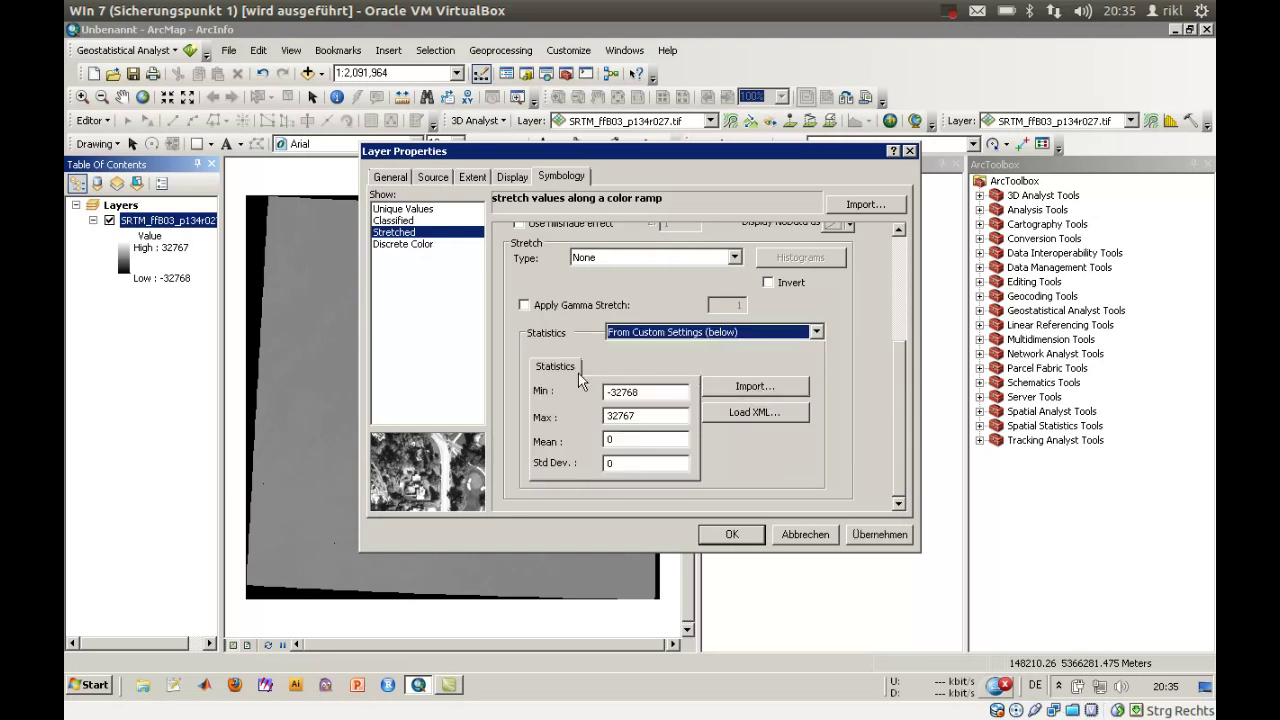
Step: Set the custom statistics' minimum to 1000, enter a new maximum, and apply the stretch to the raster
left_click(662, 418)
left_click_drag(657, 392, 591, 390)
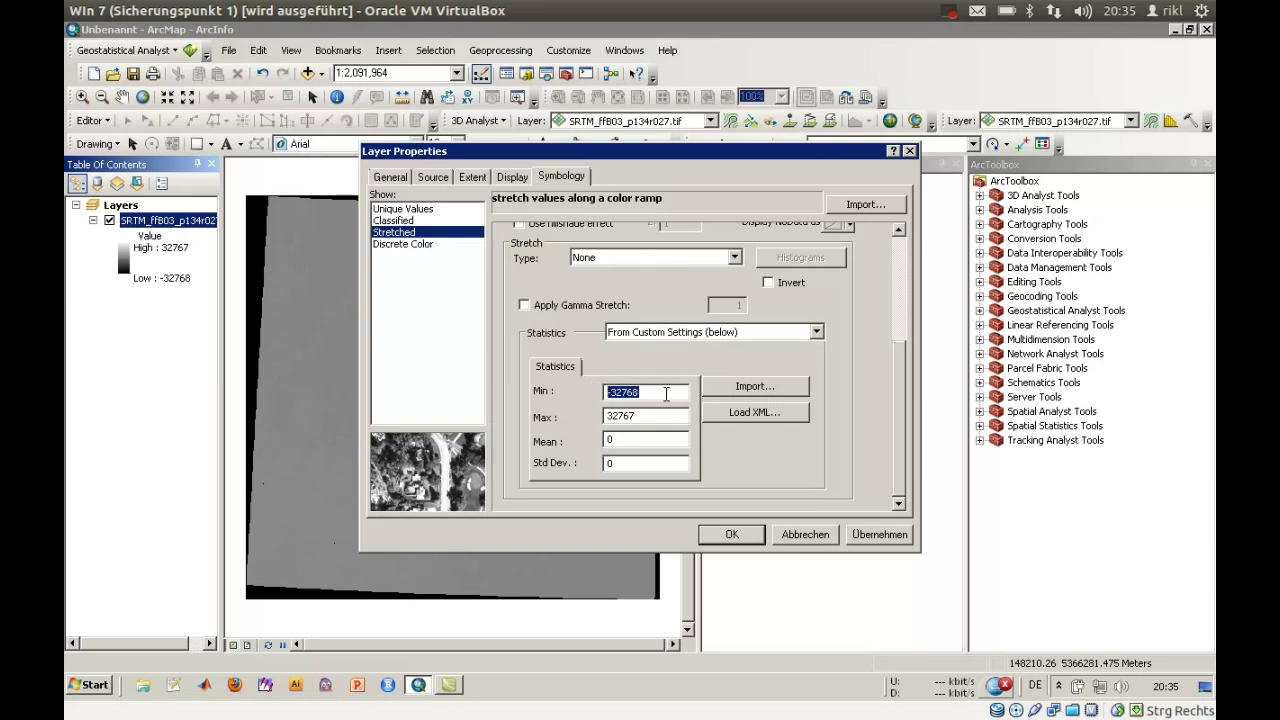
type("1000")
key("Tab")
type("400")
left_click(731, 534)
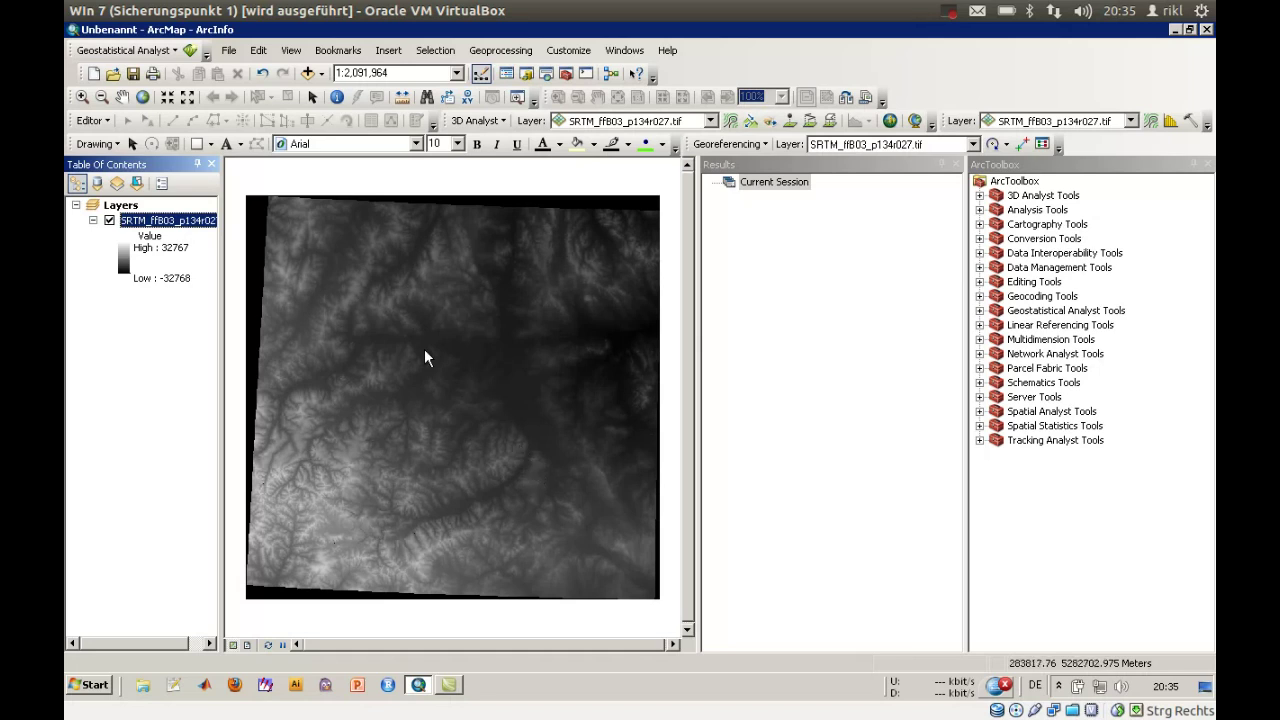
Step: Apply the brown-yellow-teal color ramp to the SRTM layer and invert it so low elevations are drawn in teal
left_click(123, 258)
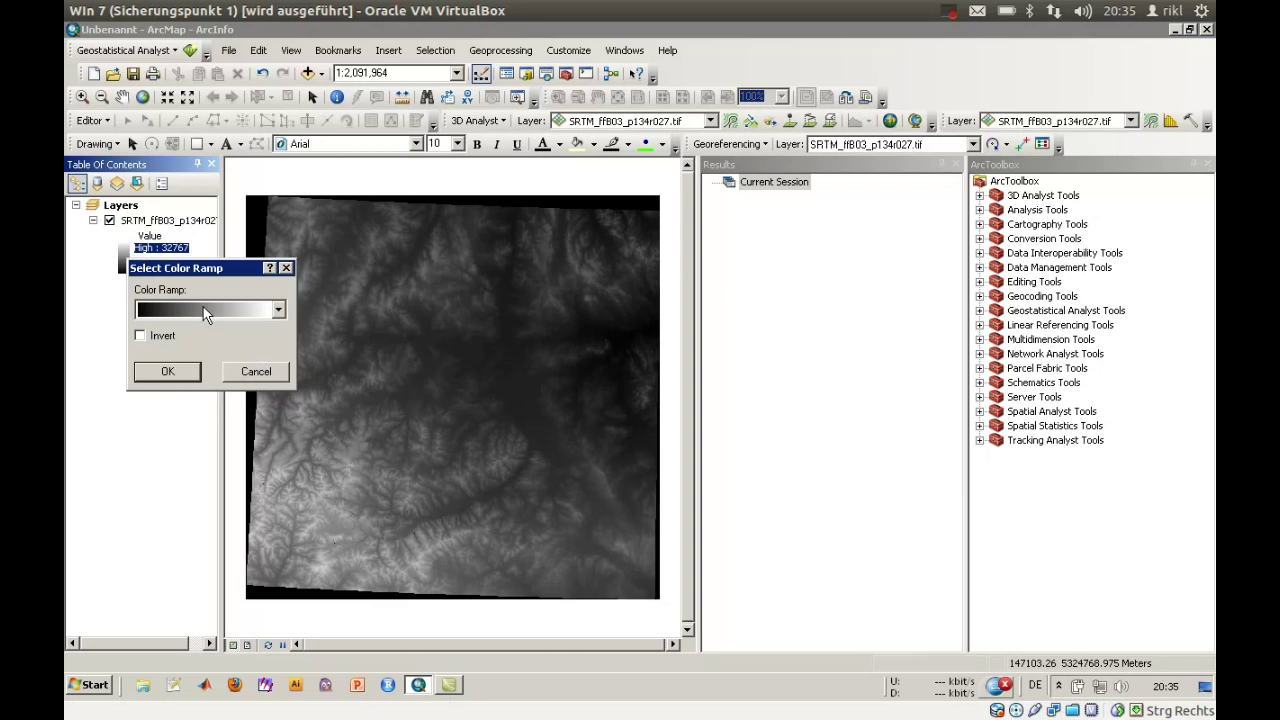
left_click(204, 315)
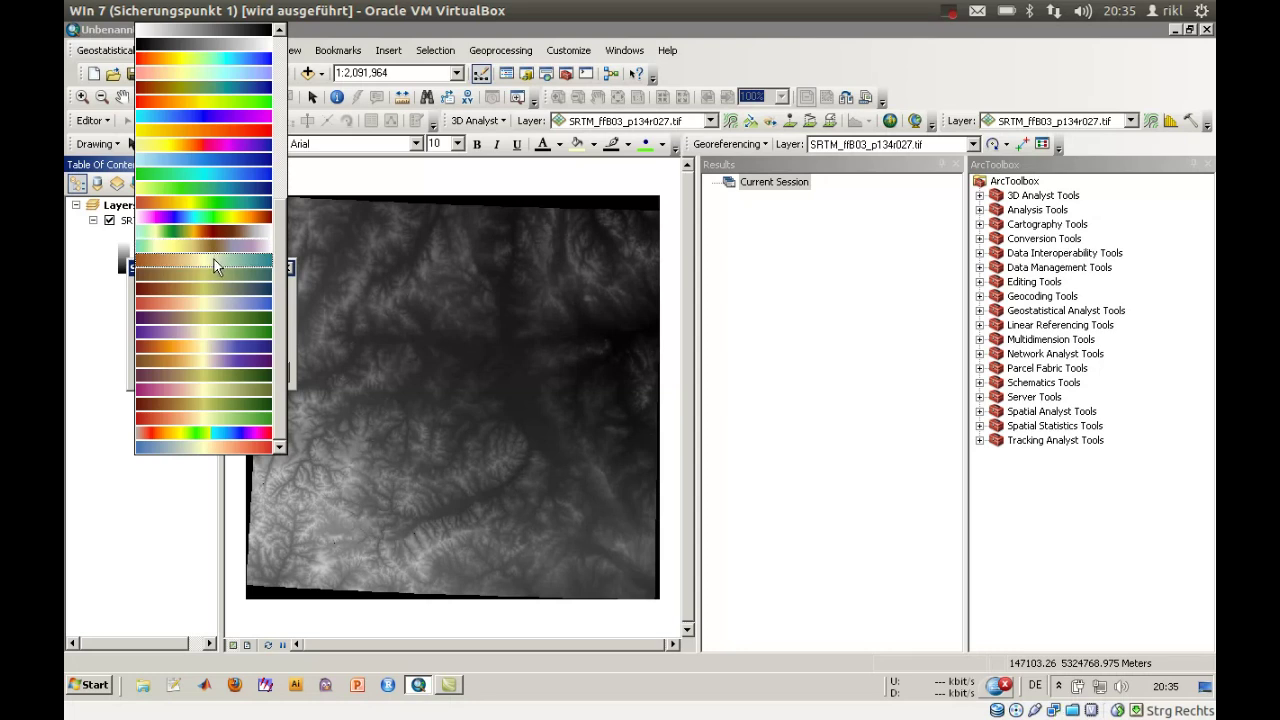
scroll(213, 261, "up", 3)
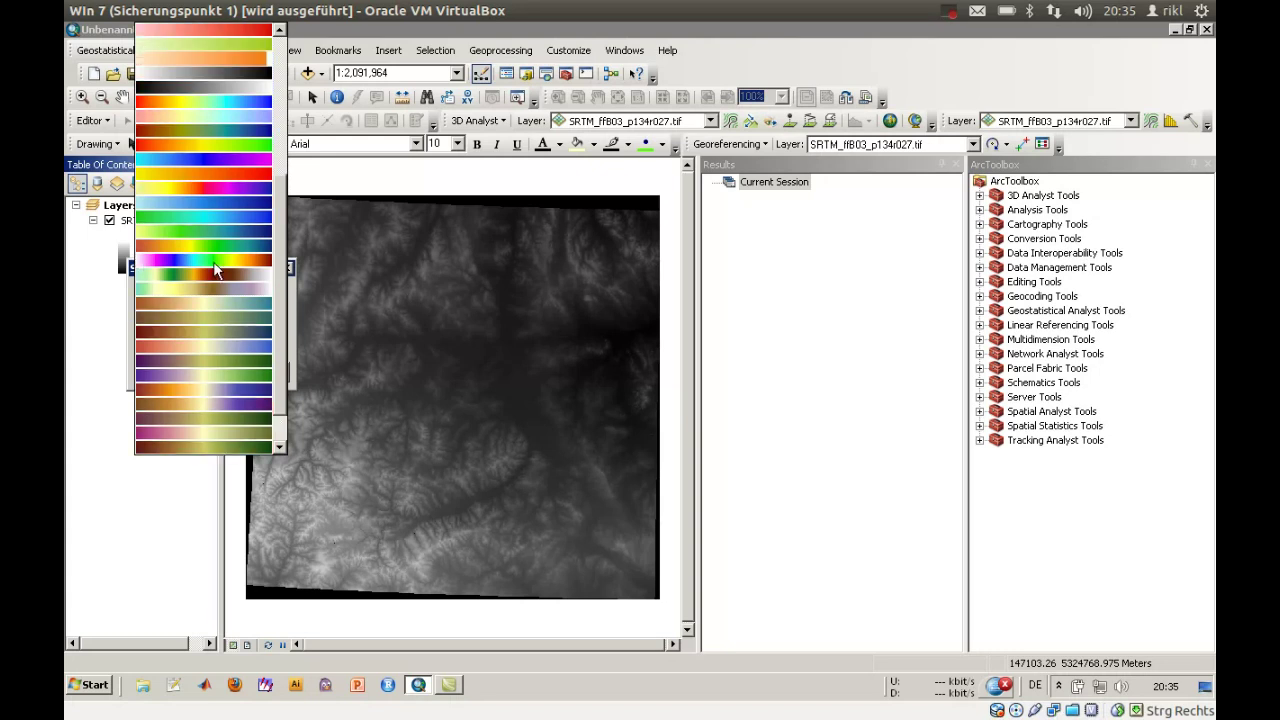
scroll(213, 261, "down", 3)
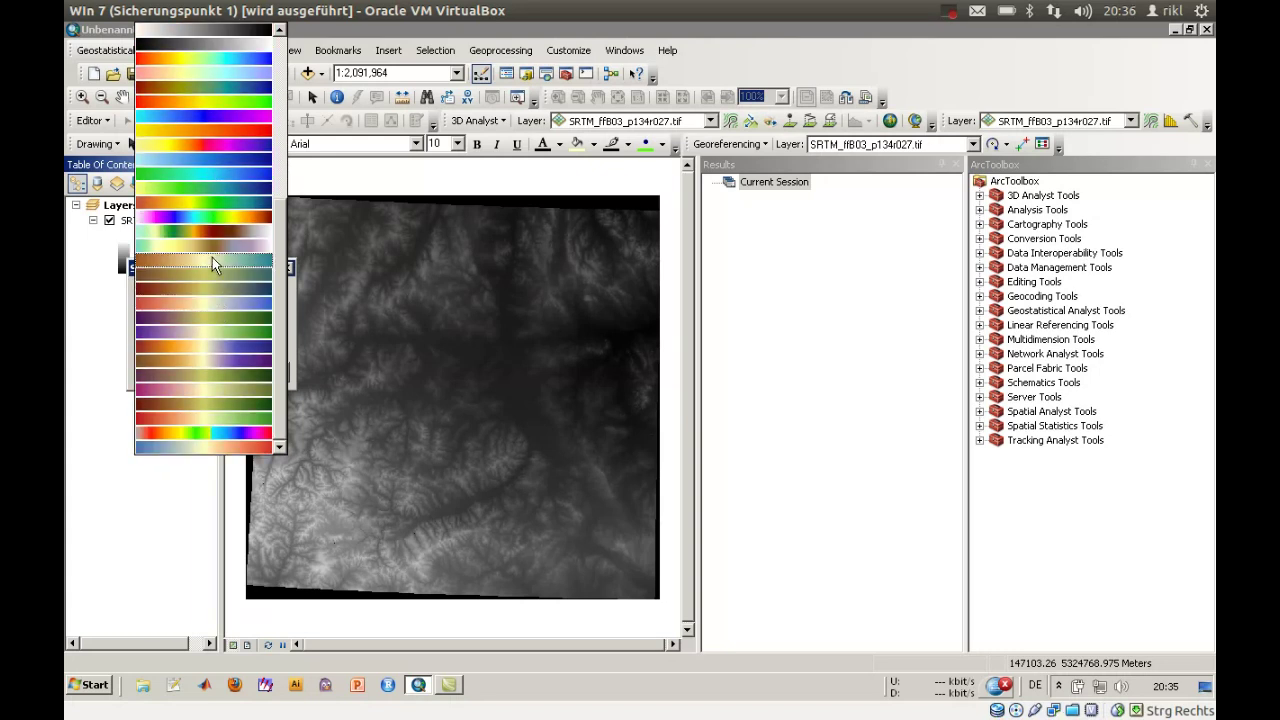
left_click(212, 258)
left_click(163, 336)
left_click(168, 340)
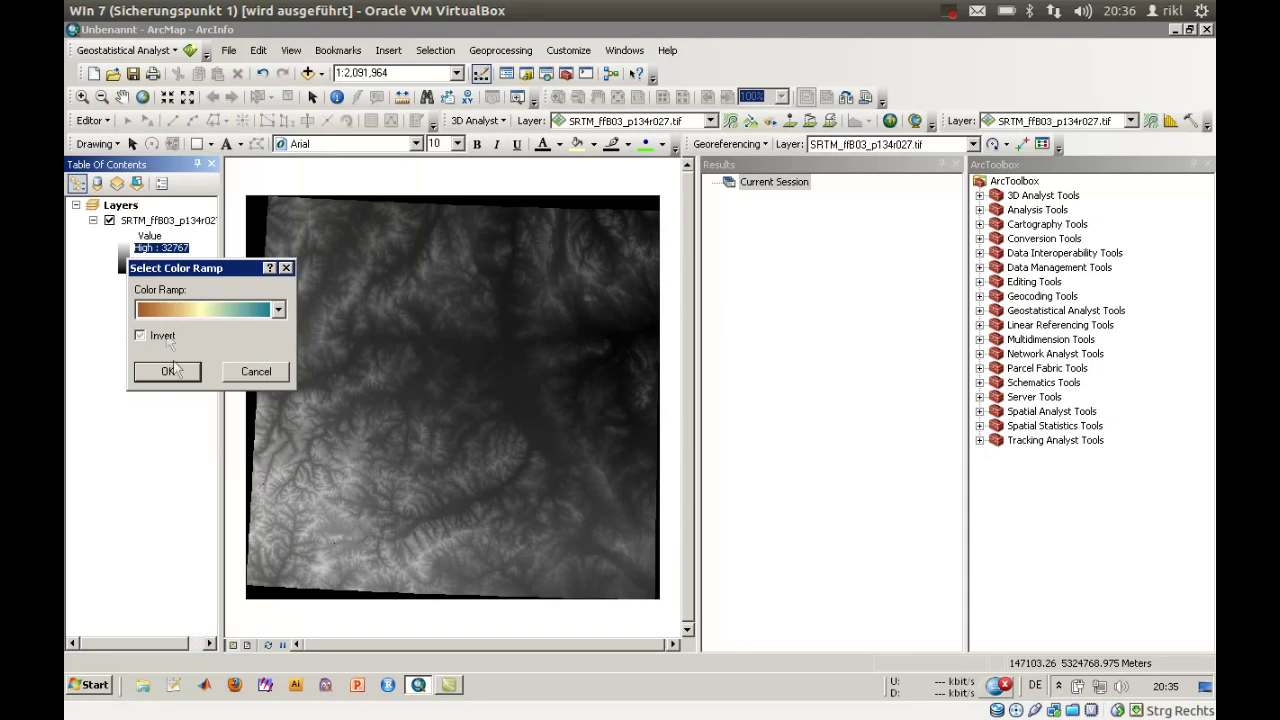
left_click(168, 372)
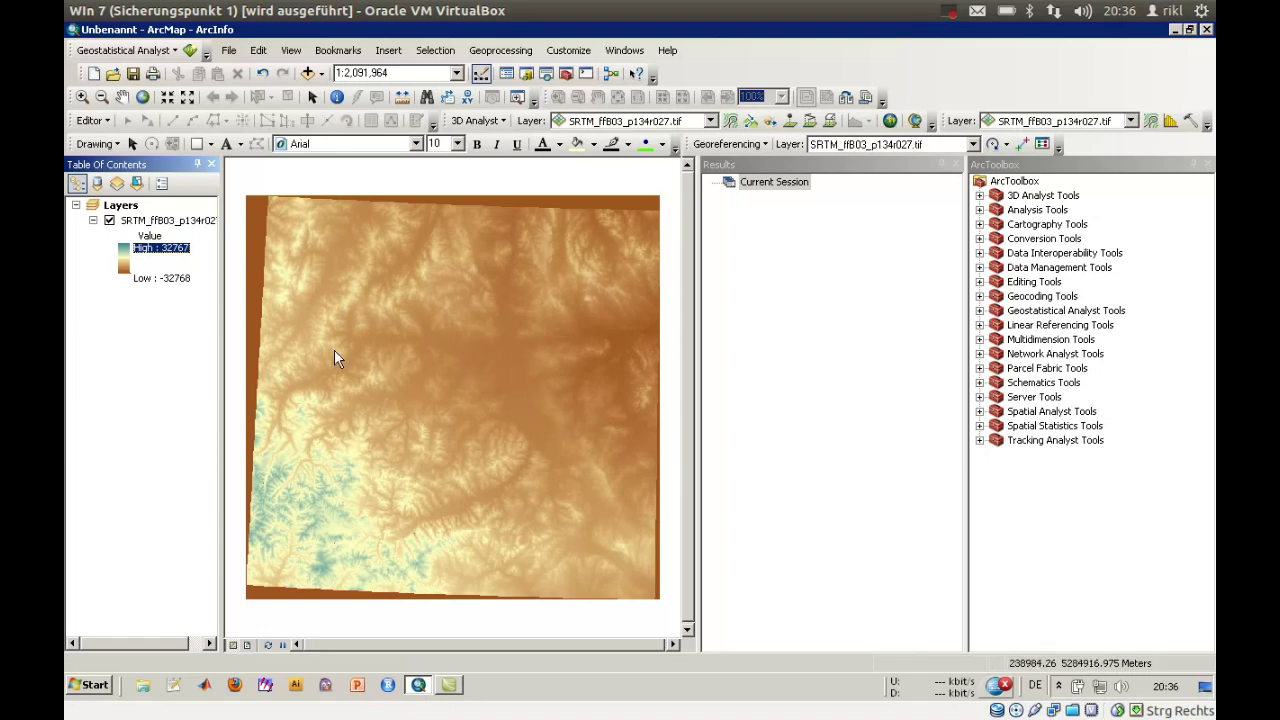
left_click(125, 262)
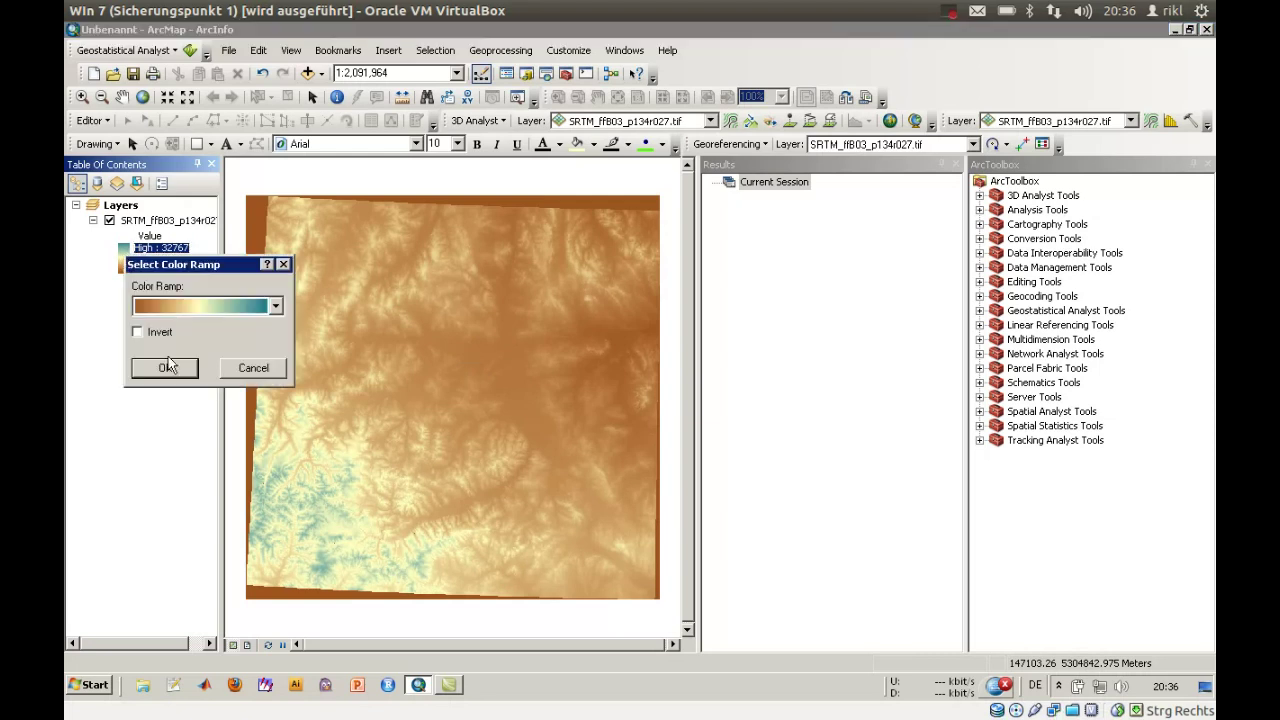
left_click(164, 367)
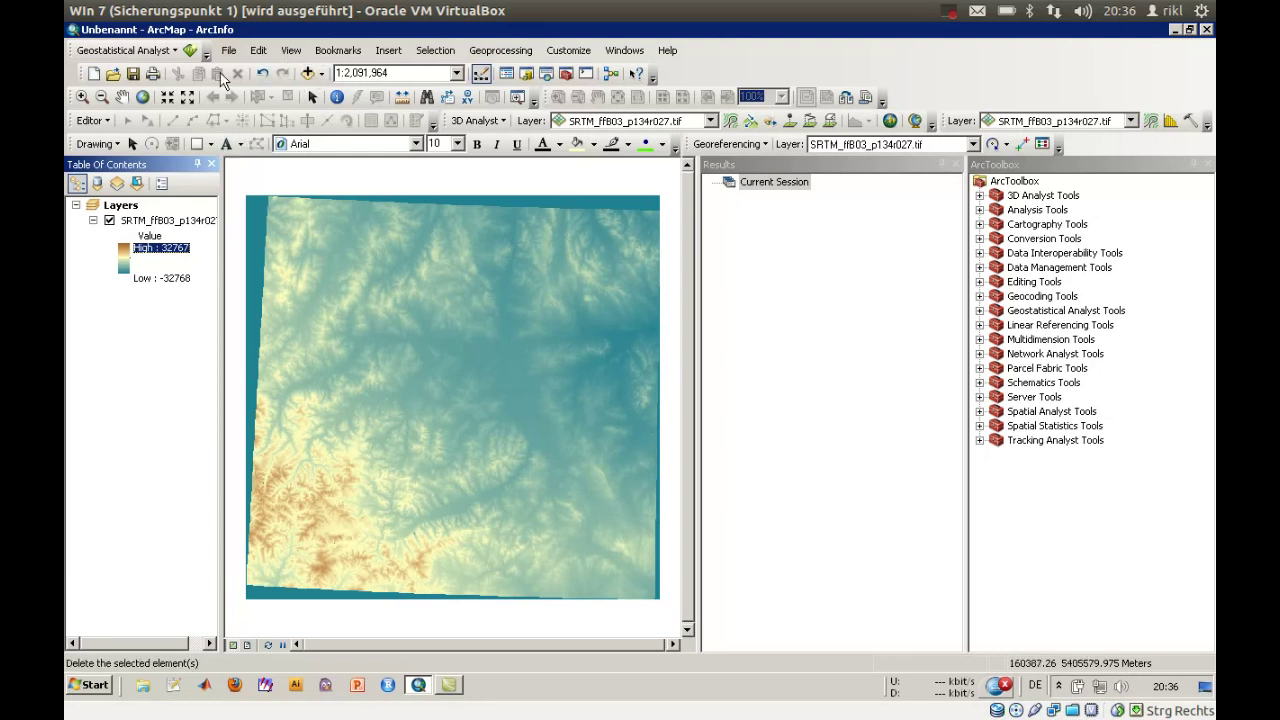
Step: Identify the value of the isolated teal cells in the valley in the southwestern part of the elevation raster
left_click(82, 96)
left_click_drag(252, 494, 455, 600)
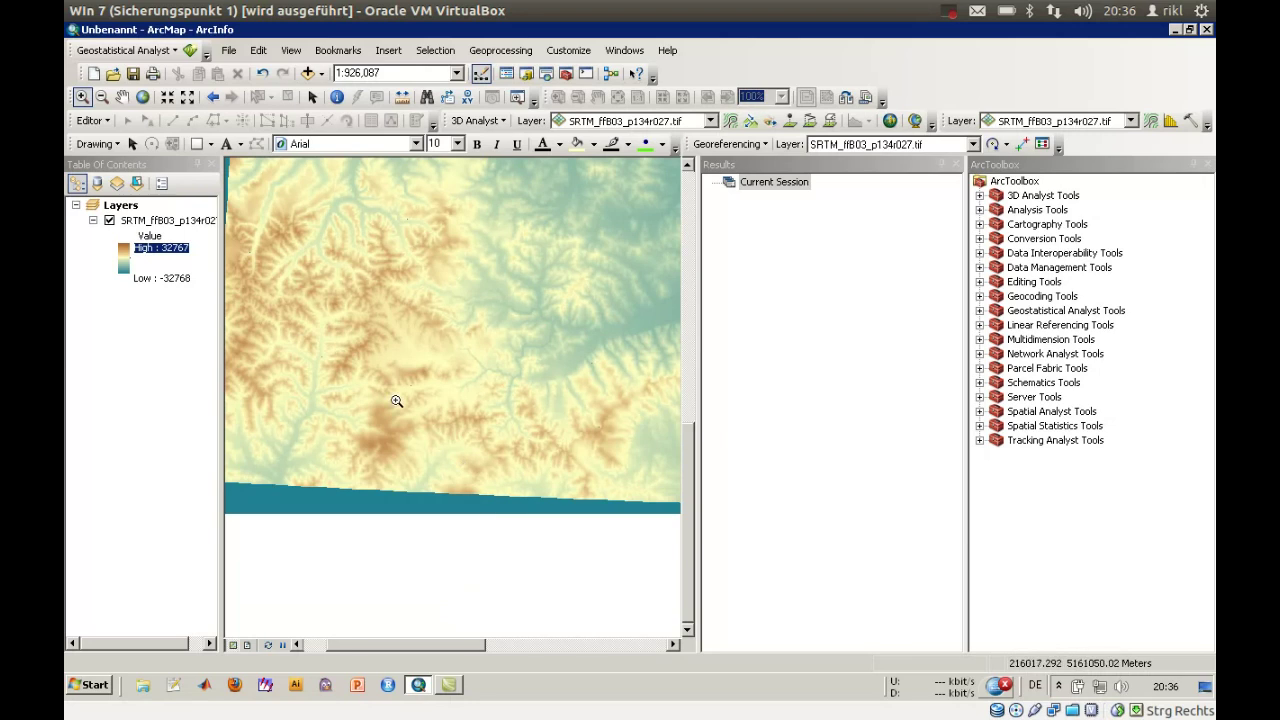
left_click(428, 423)
left_click_drag(330, 300, 405, 387)
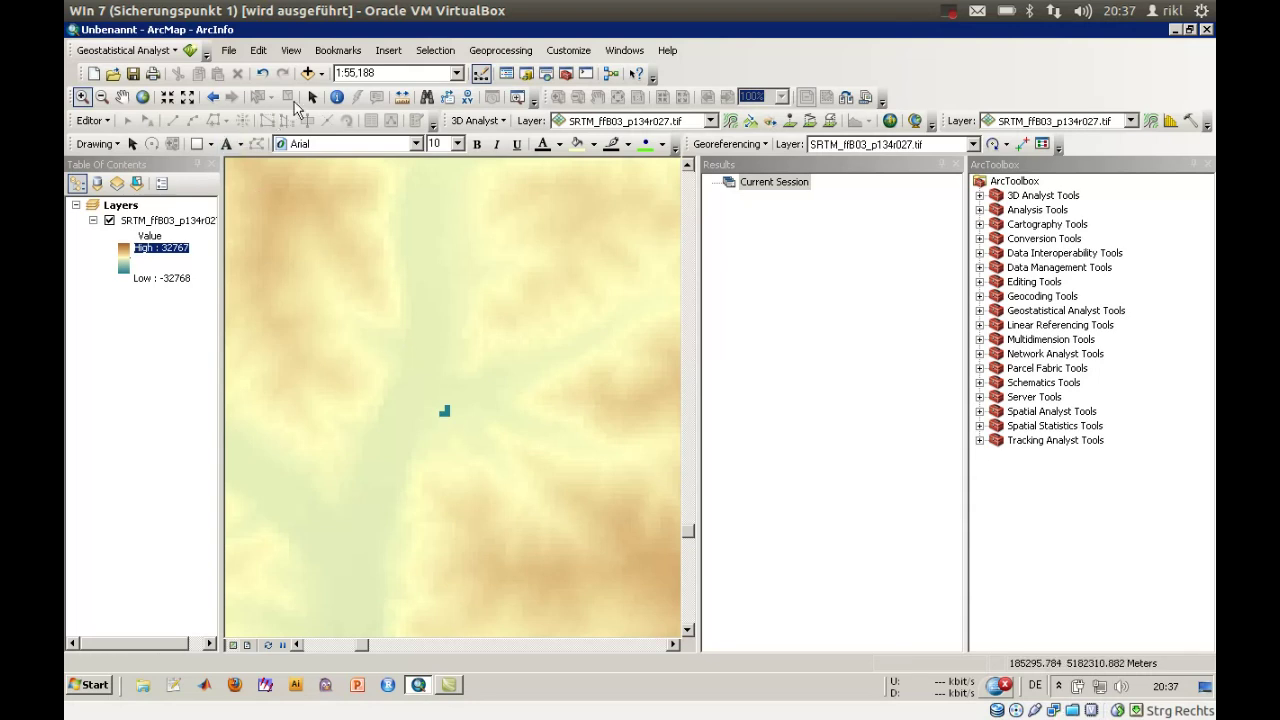
left_click(338, 97)
left_click(446, 411)
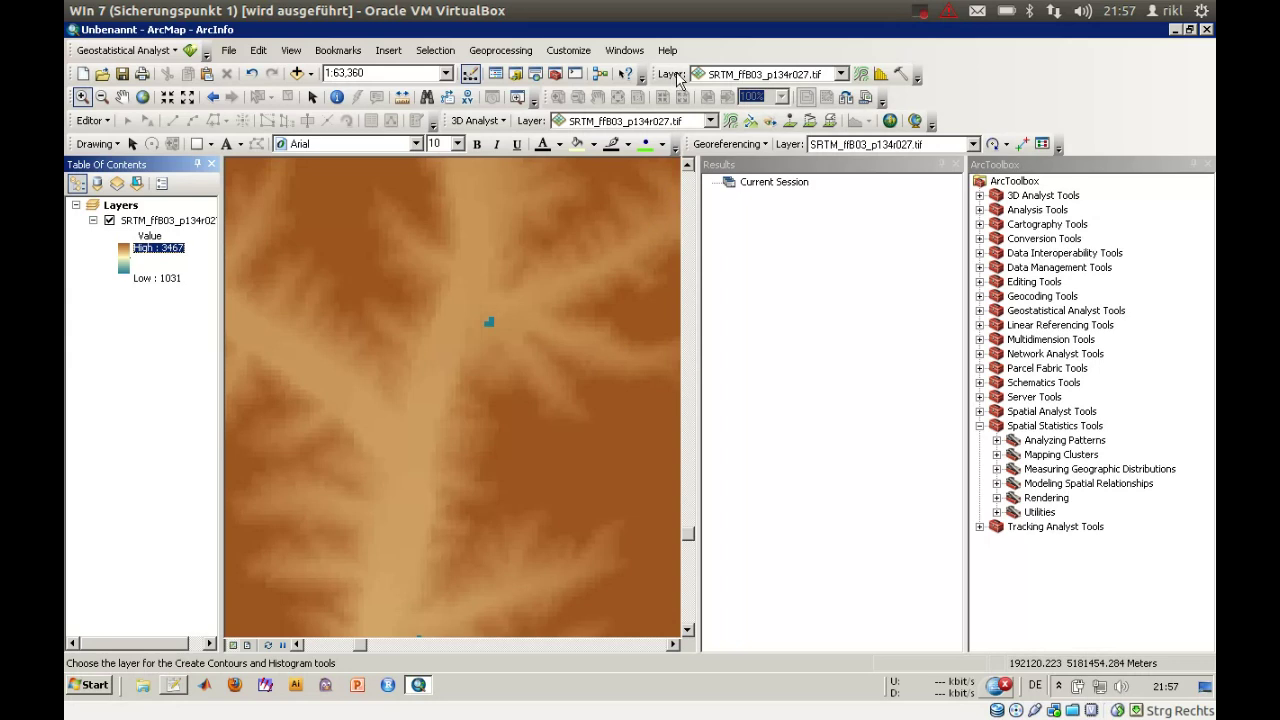
Step: Check in the list of toolbars whether the Spatial Analyst toolbar is enabled
left_click(571, 55)
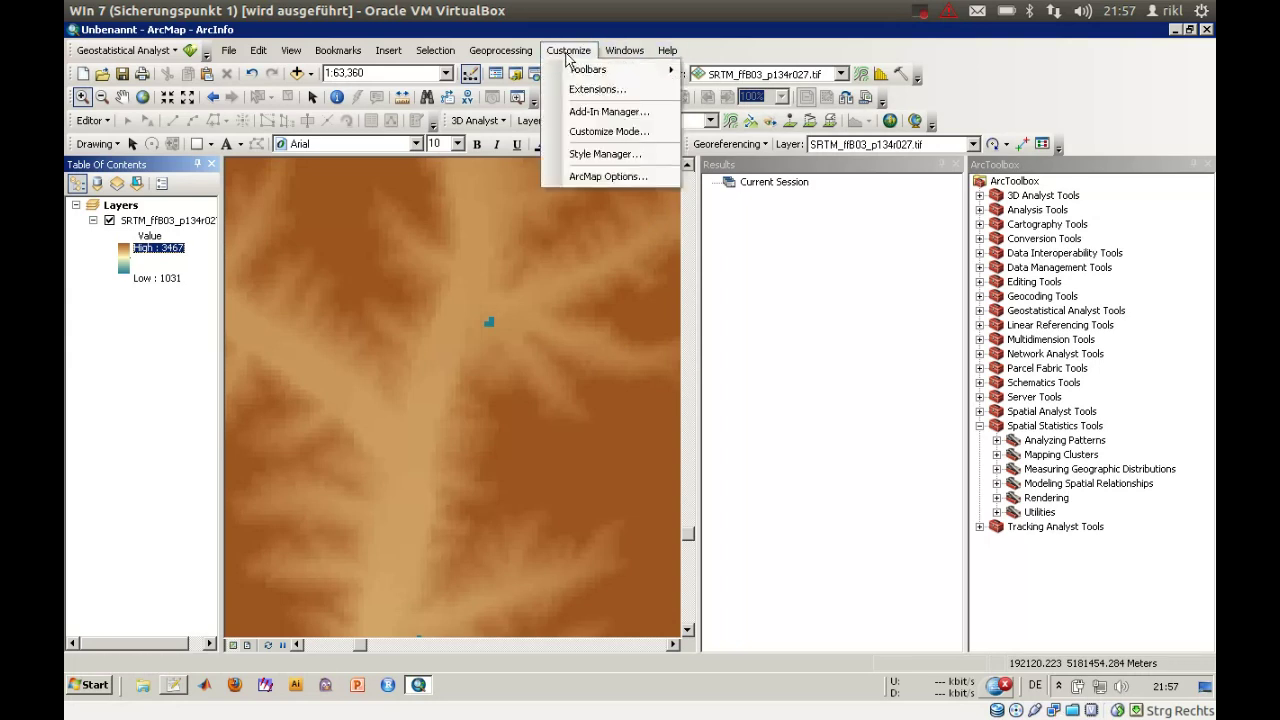
mouse_move(591, 70)
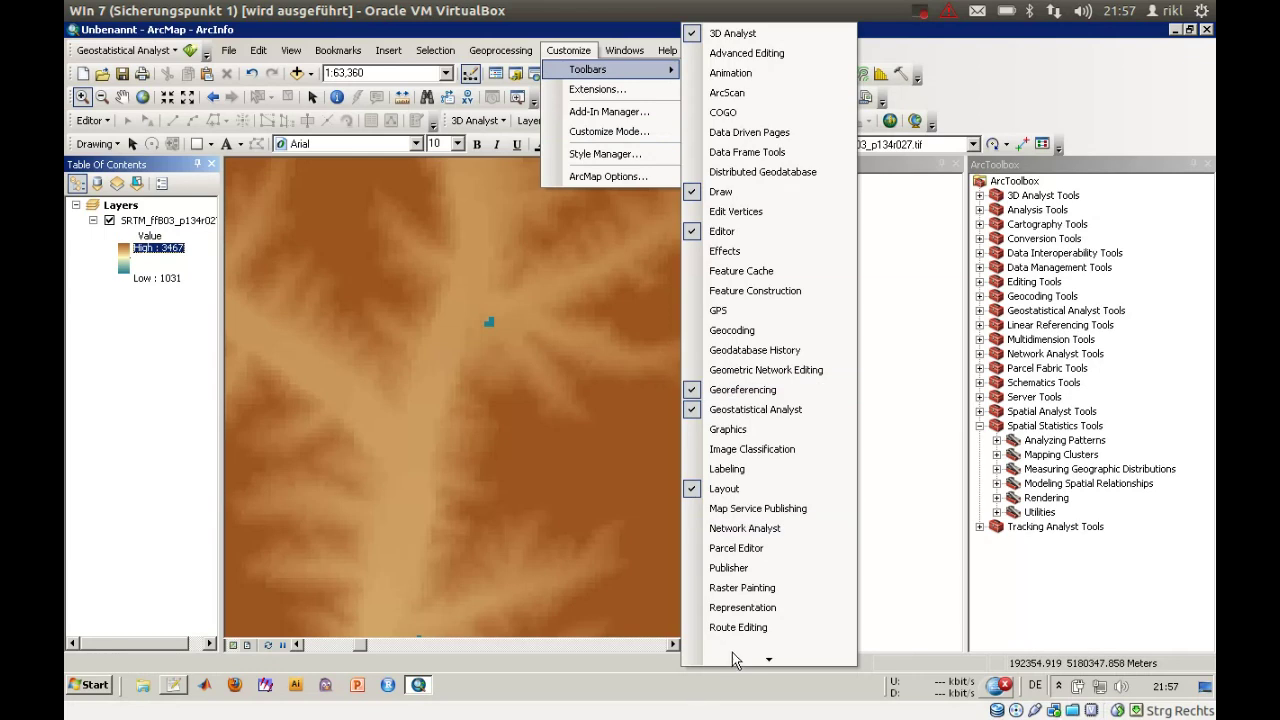
mouse_move(732, 660)
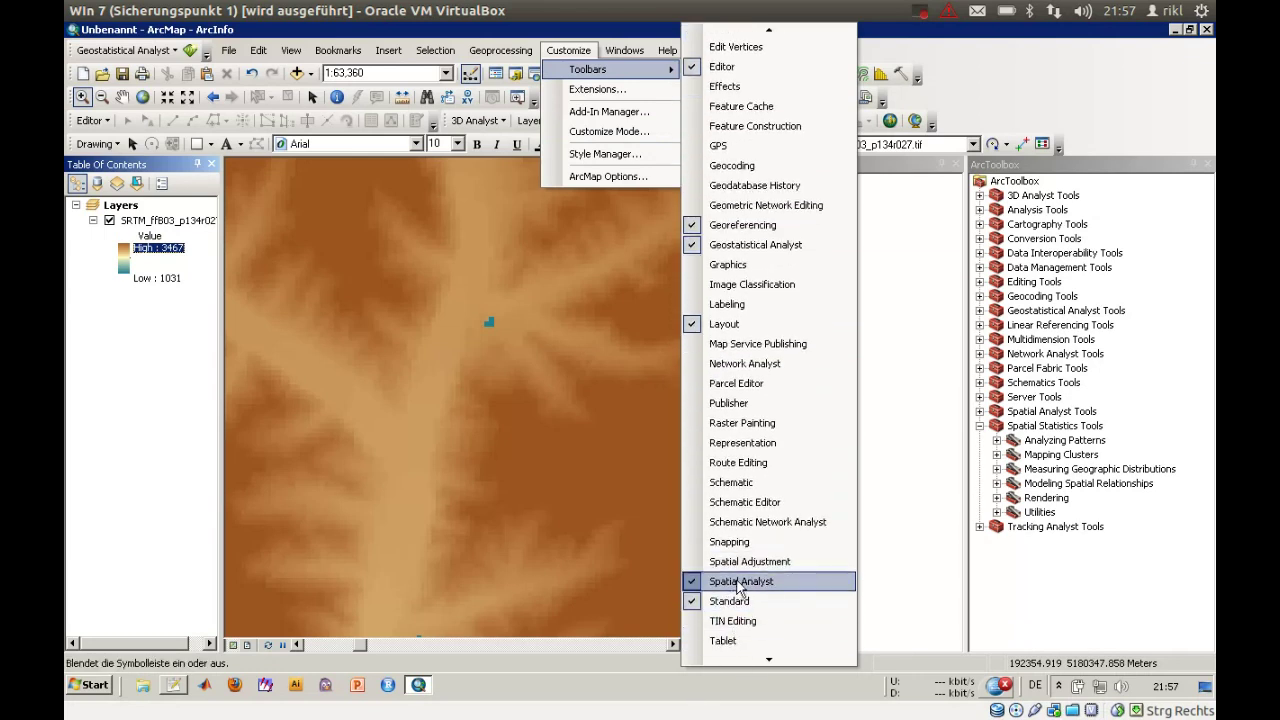
key("Escape")
key("Escape")
Step: Check whether the Spatial Analyst extension is enabled, and close the extensions list
left_click(568, 50)
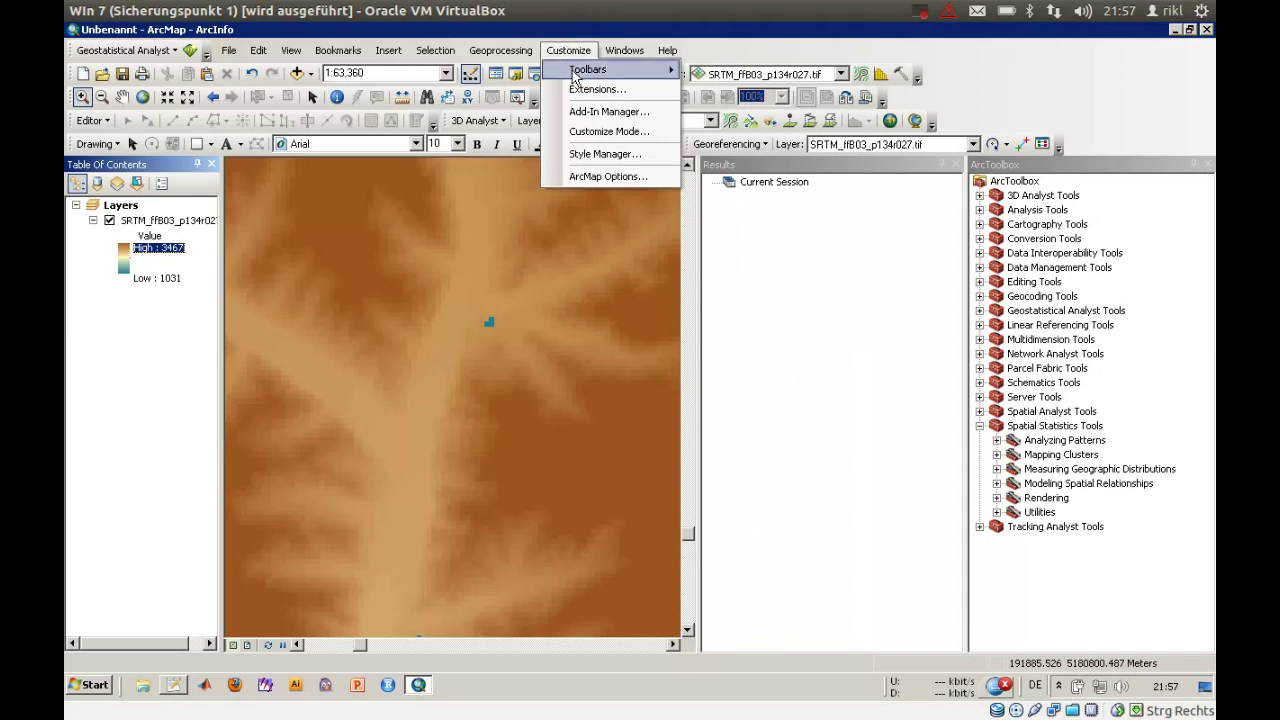
left_click(597, 89)
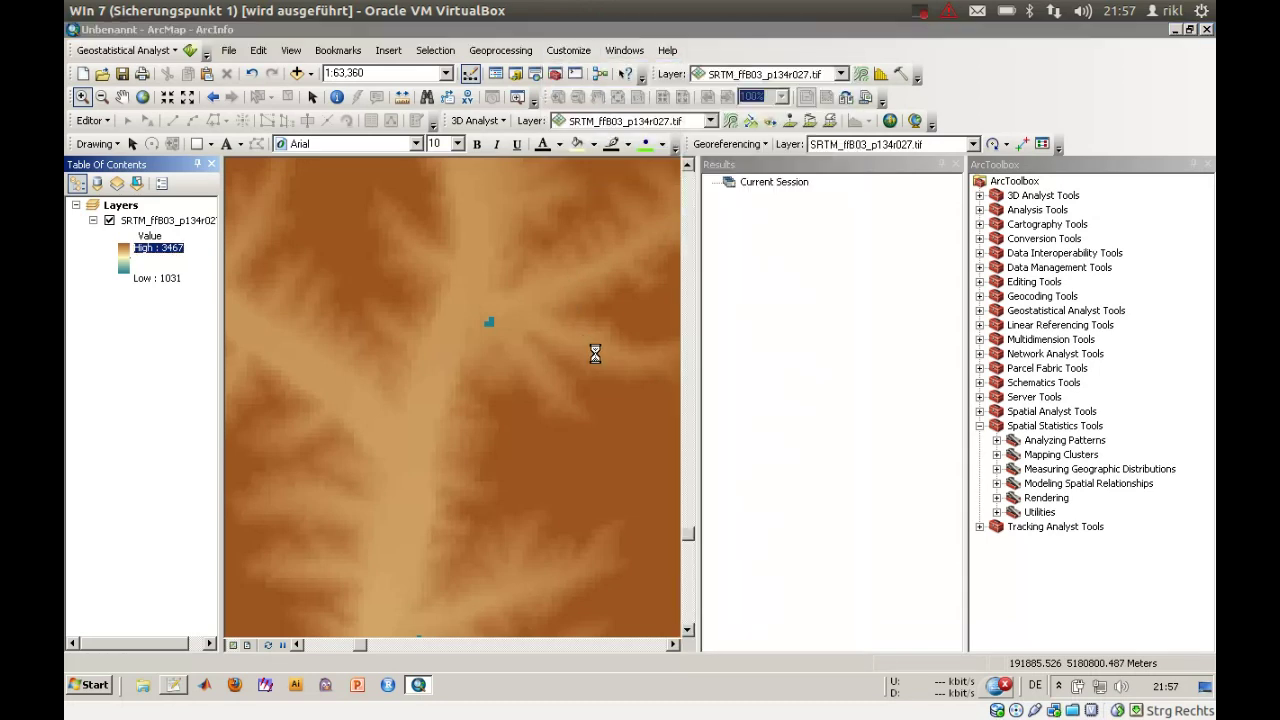
key("alt+Tab")
key("alt+Tab")
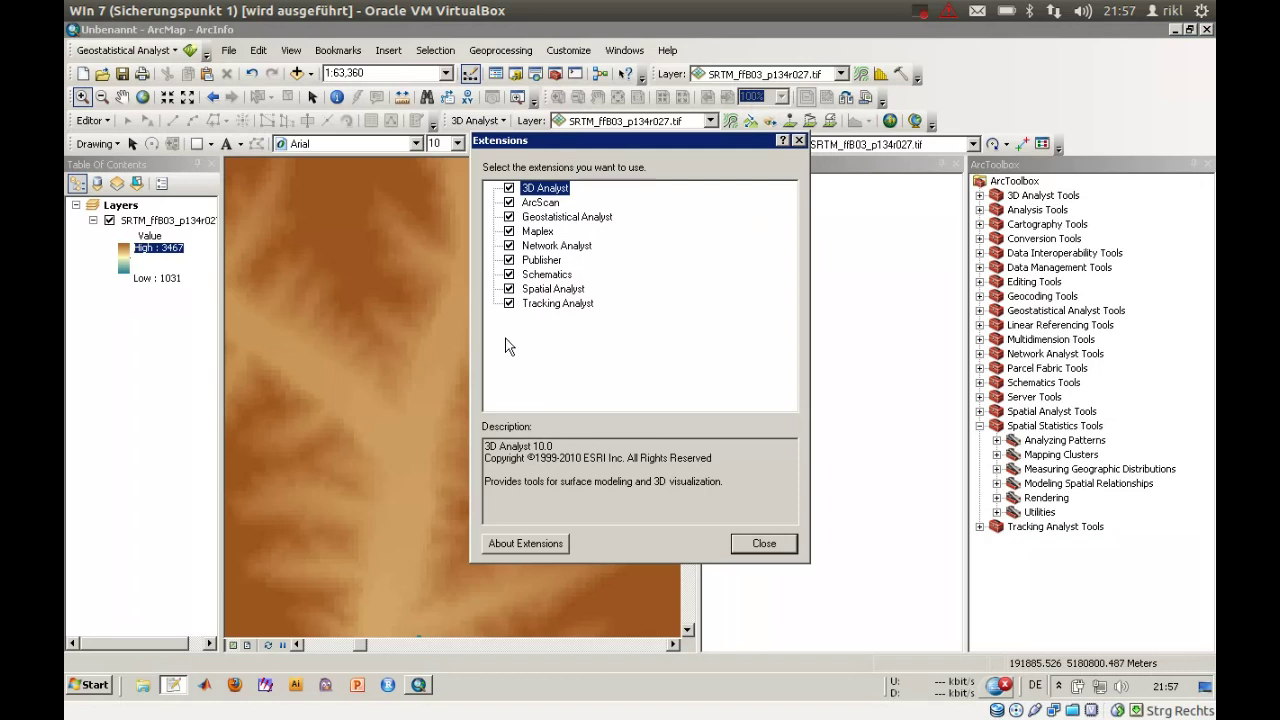
left_click(765, 544)
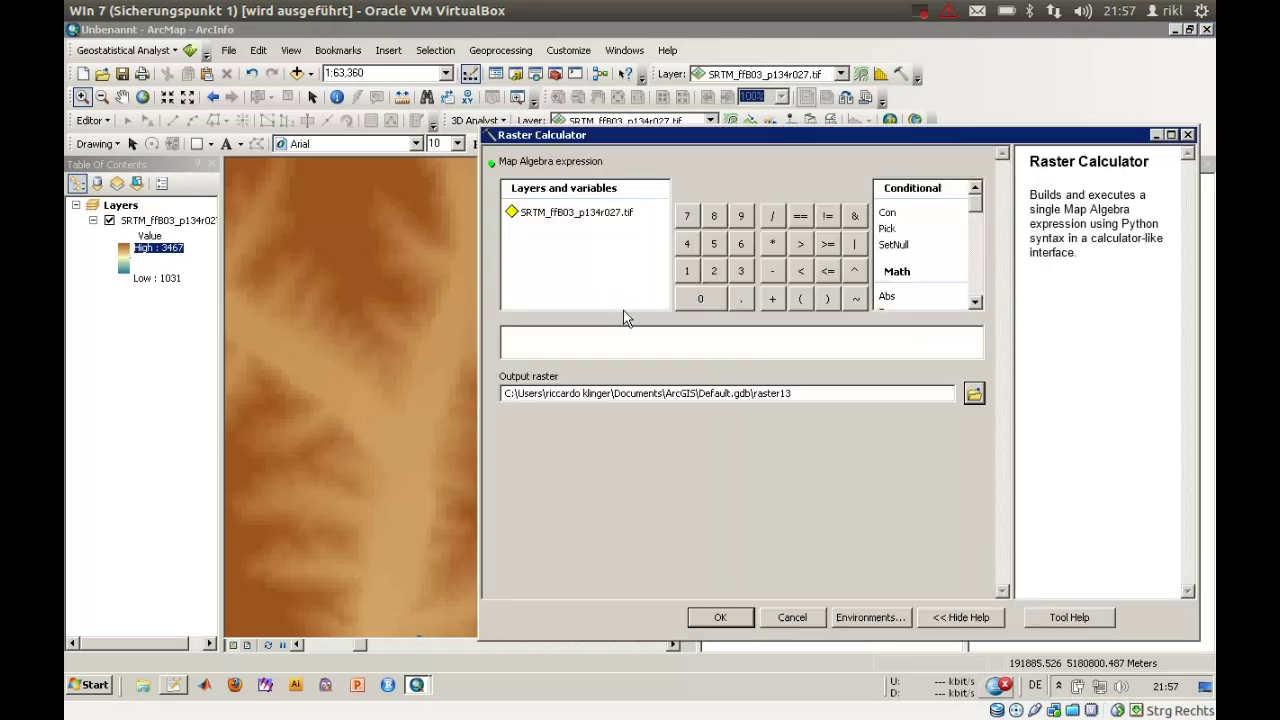
Step: Build the Raster Calculator expression Con("SRTM_ffB03_p134r027.tif" == -32768, 1, 0)
left_click_drag(645, 137, 371, 158)
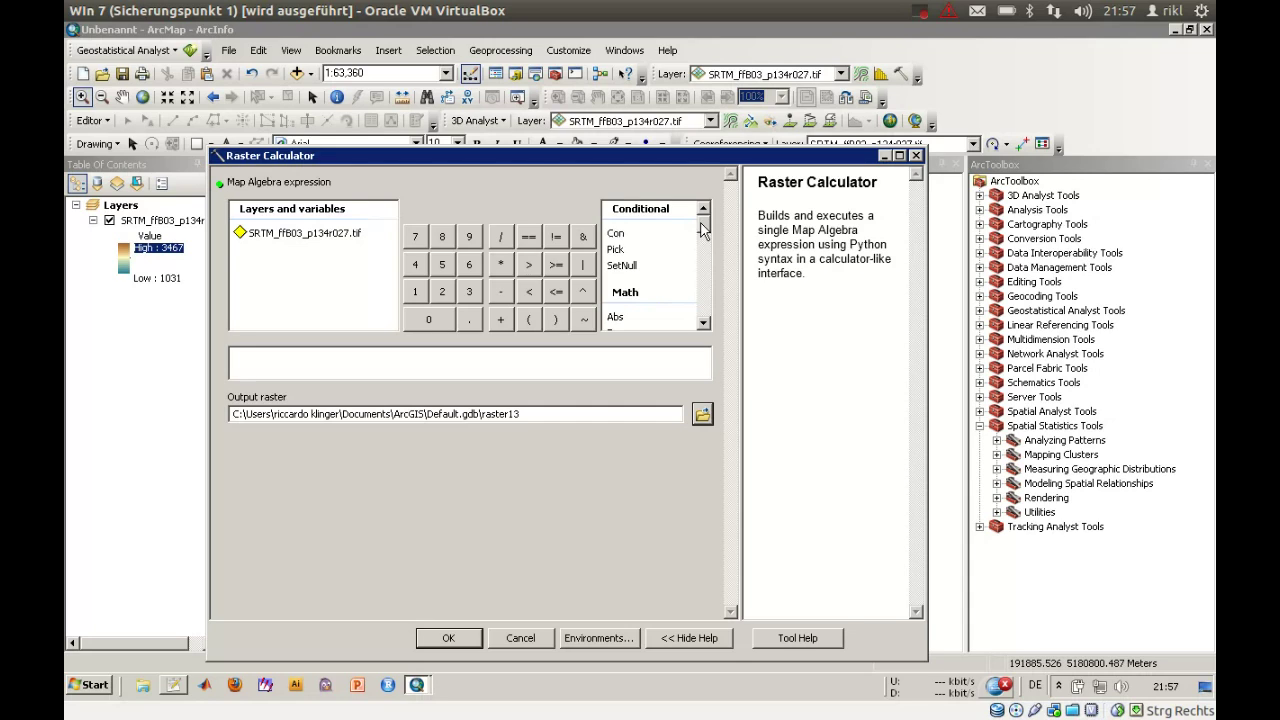
scroll(703, 230, "down", 6)
scroll(703, 230, "up", 6)
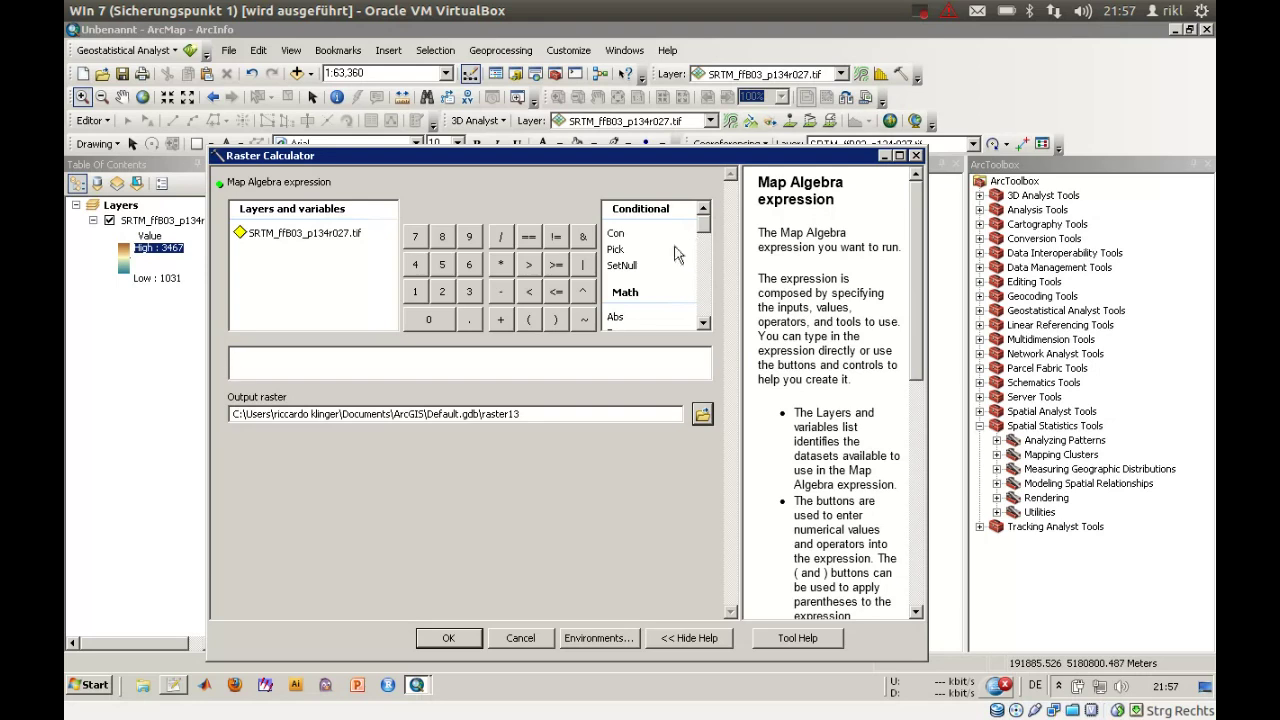
double_click(615, 235)
type(",")
double_click(291, 234)
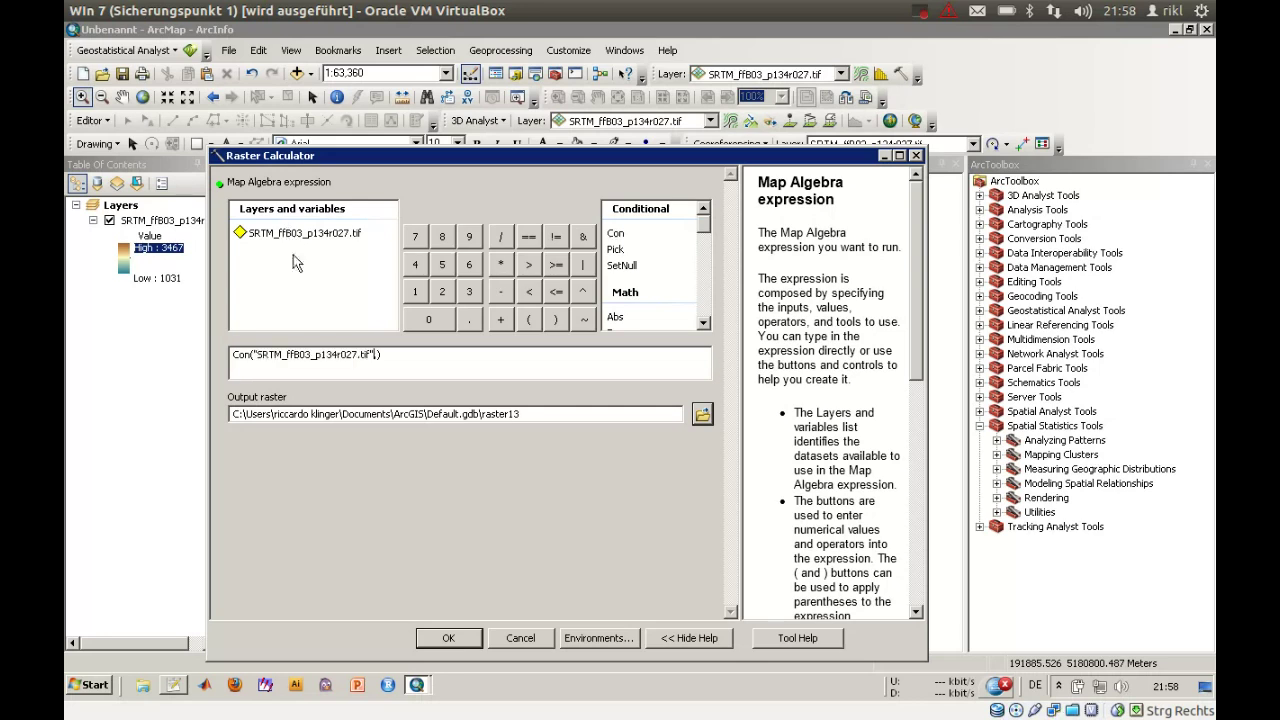
type("== -3276")
type("8, 1, 0")
Step: Set the output raster to bin.tif in the georef folder and run the raster calculation
left_click(702, 415)
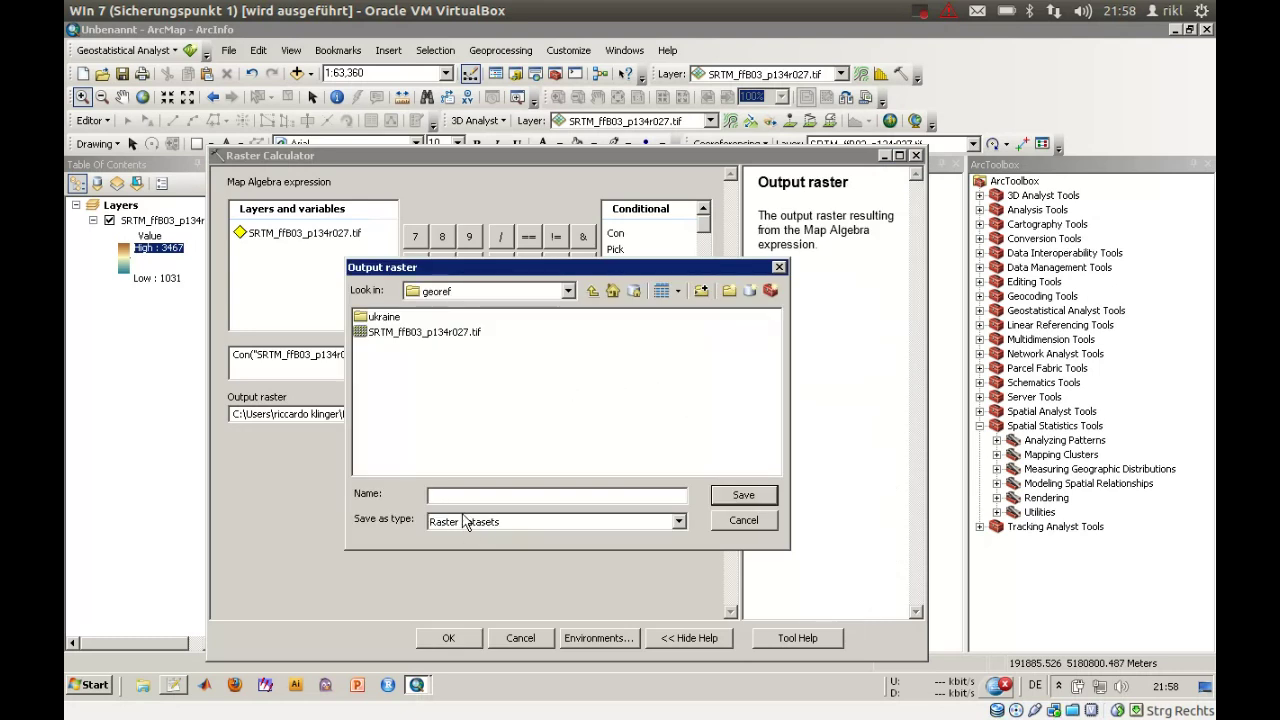
type("bin.tif")
key("Return")
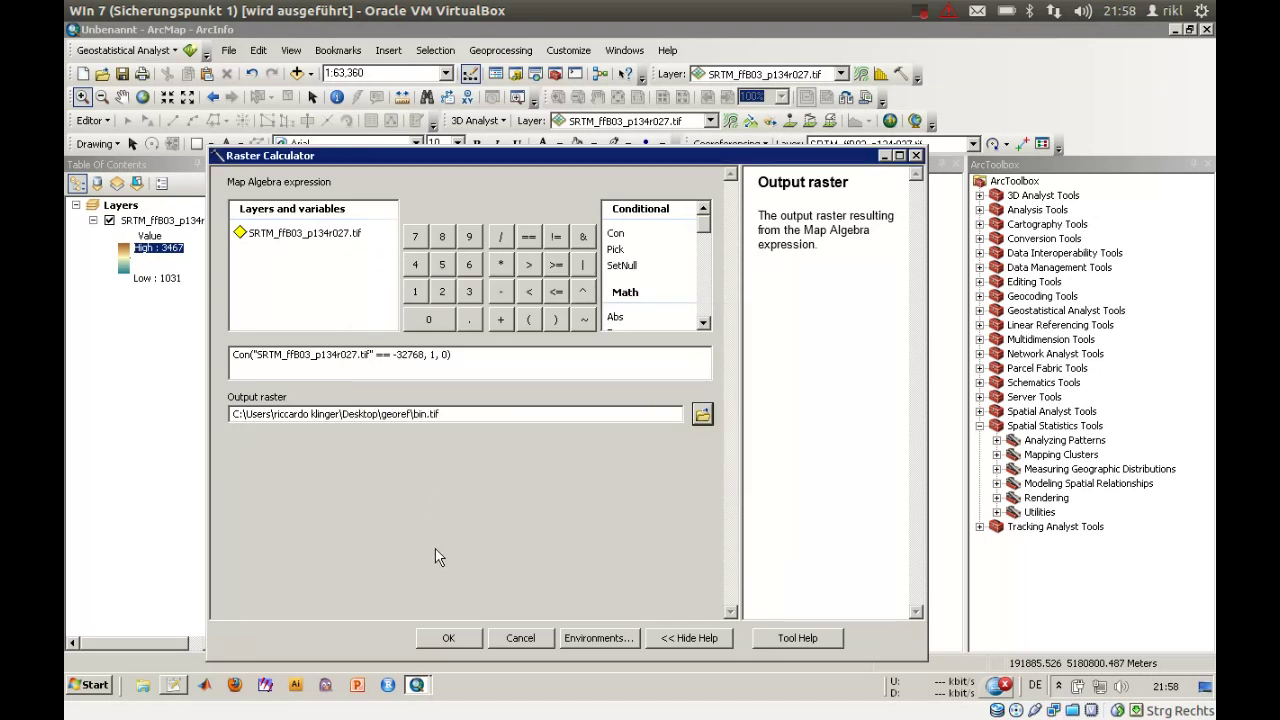
left_click(449, 636)
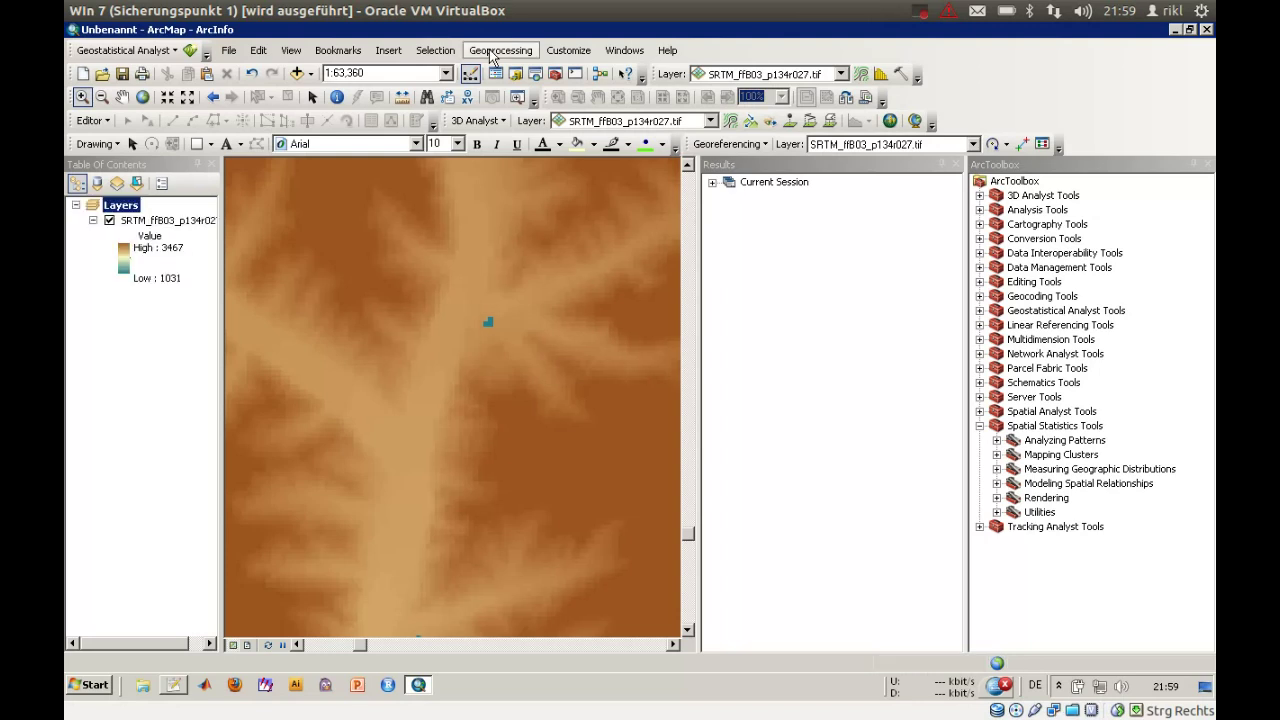
Step: Expand the current session's Raster Calculator result and add its output raster bin.tif to the map display
left_click(489, 52)
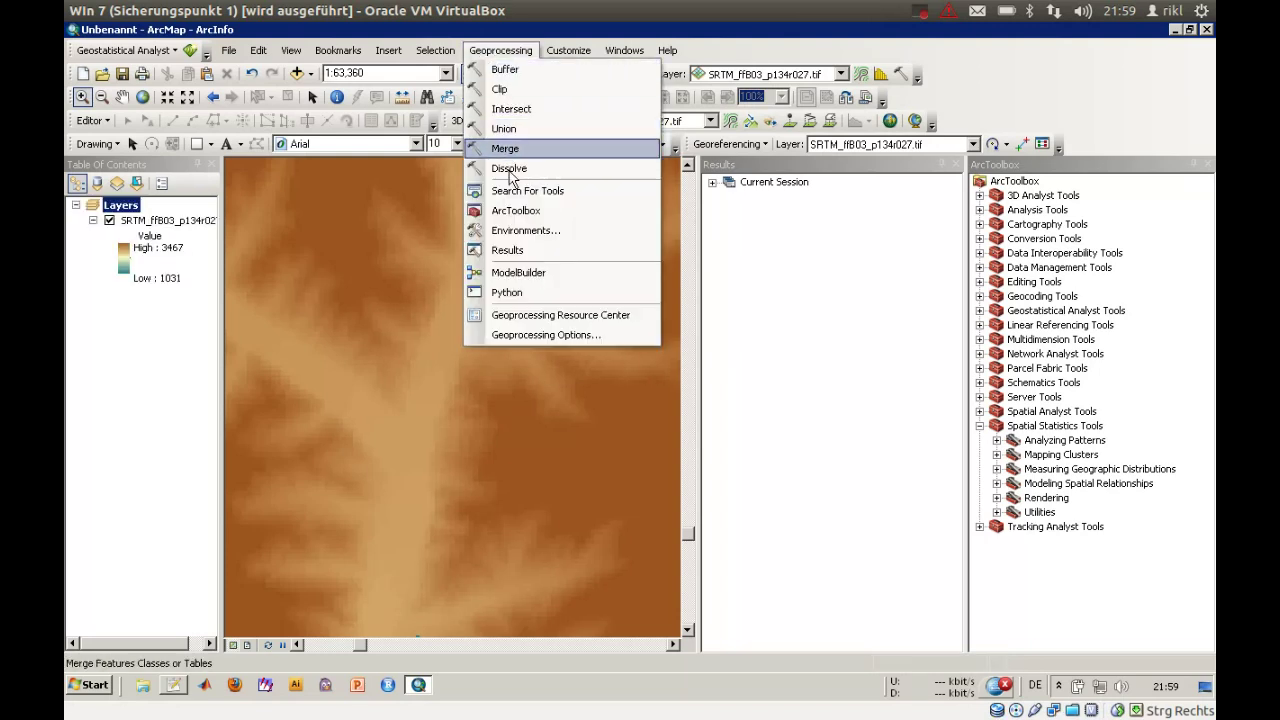
left_click(735, 270)
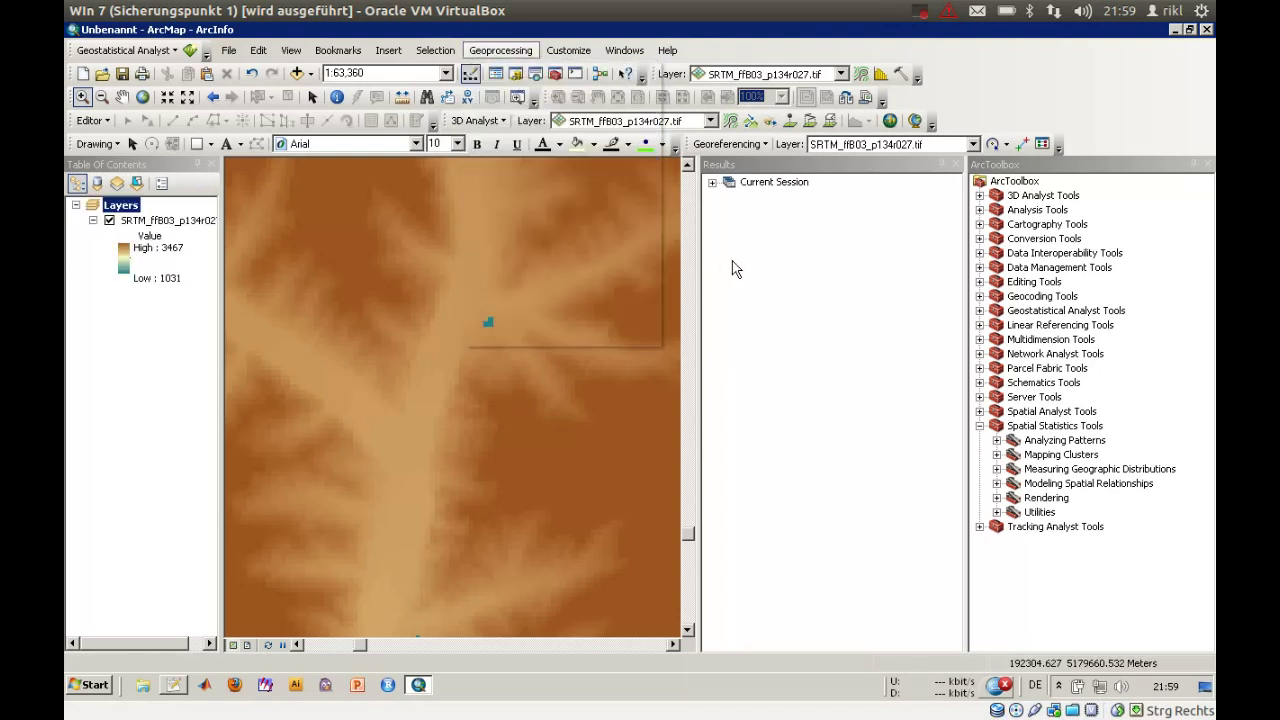
left_click(712, 182)
left_click(730, 199)
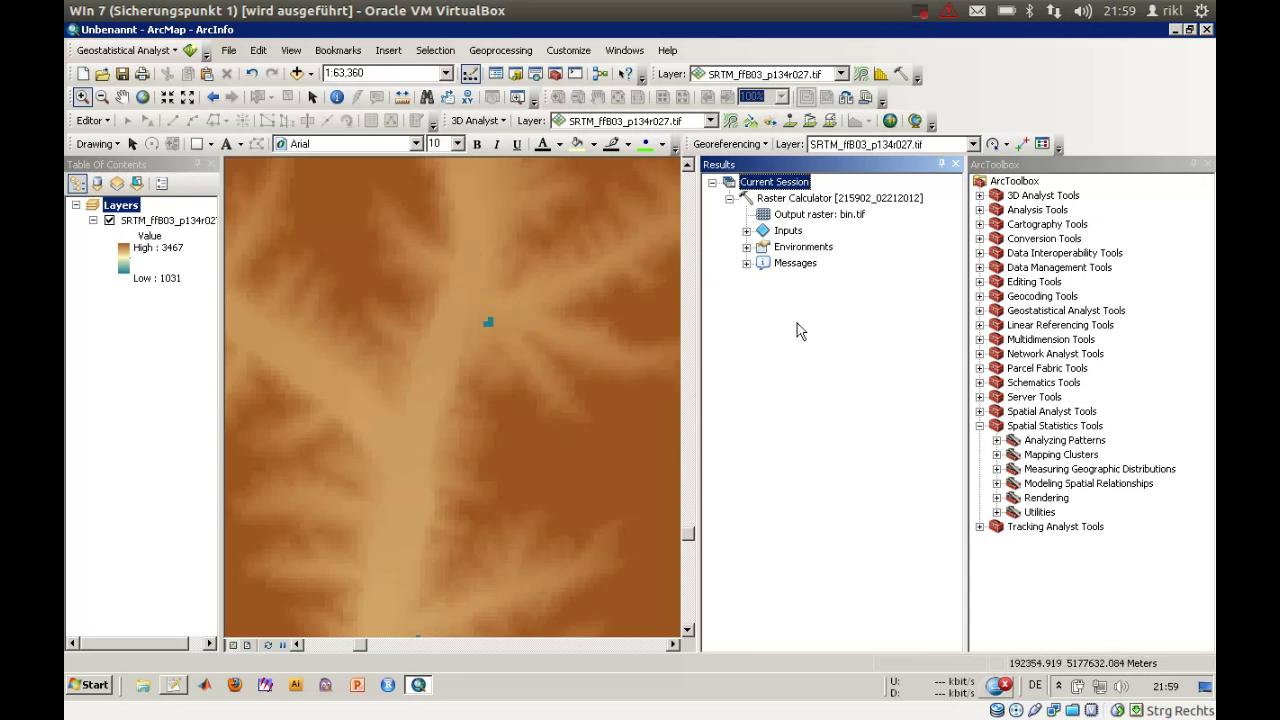
right_click(824, 217)
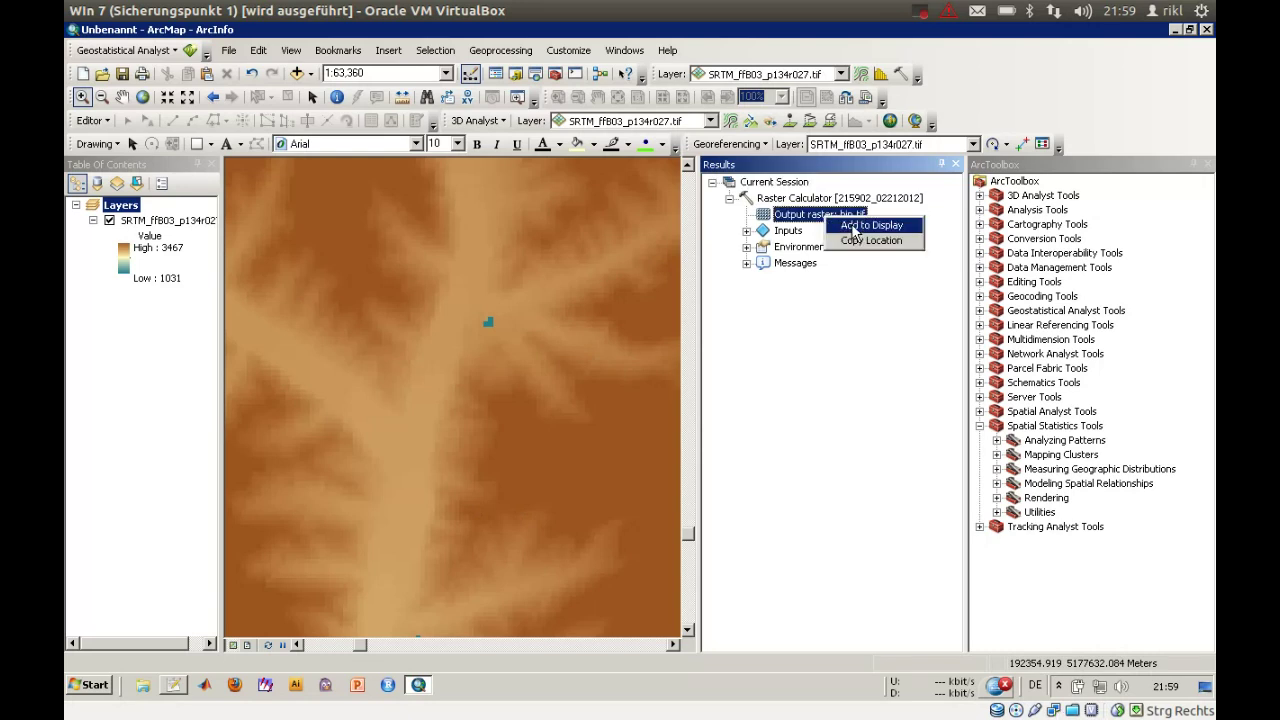
left_click(855, 226)
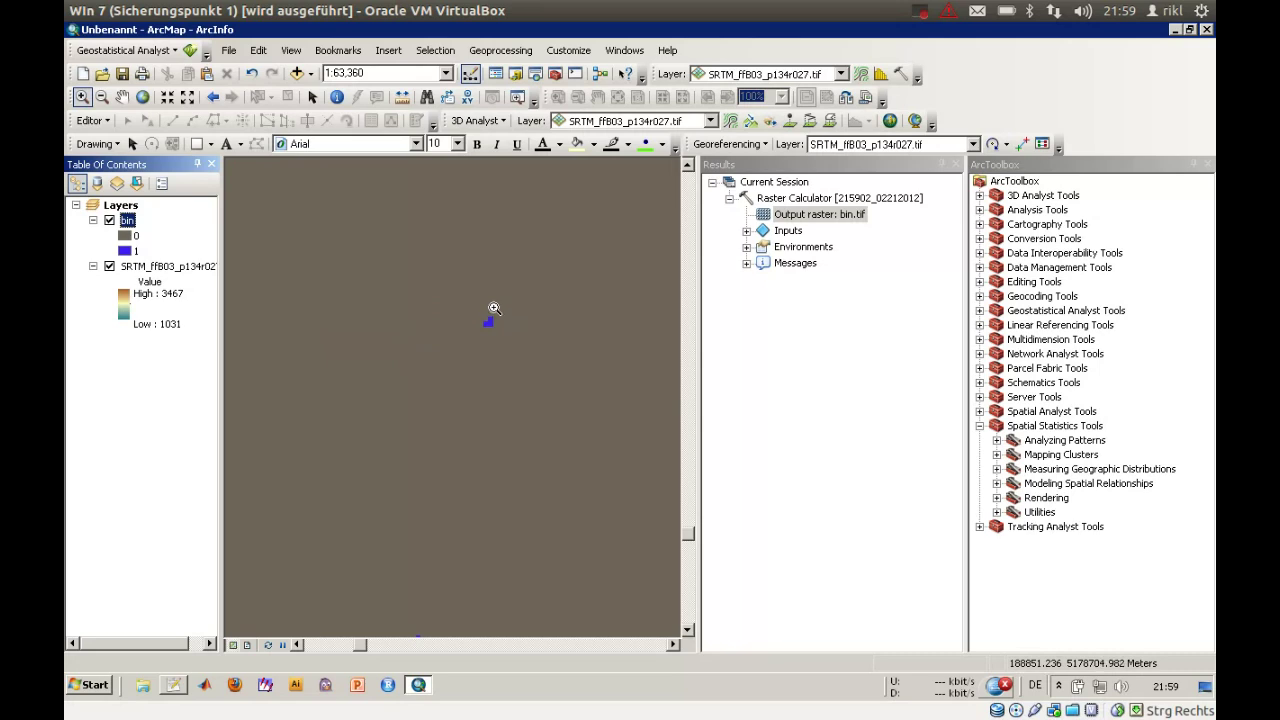
Step: Start a new Raster Calculator expression with FocalStatistics("SRTM_ffB03_p134r027.tif"
left_click(900, 75)
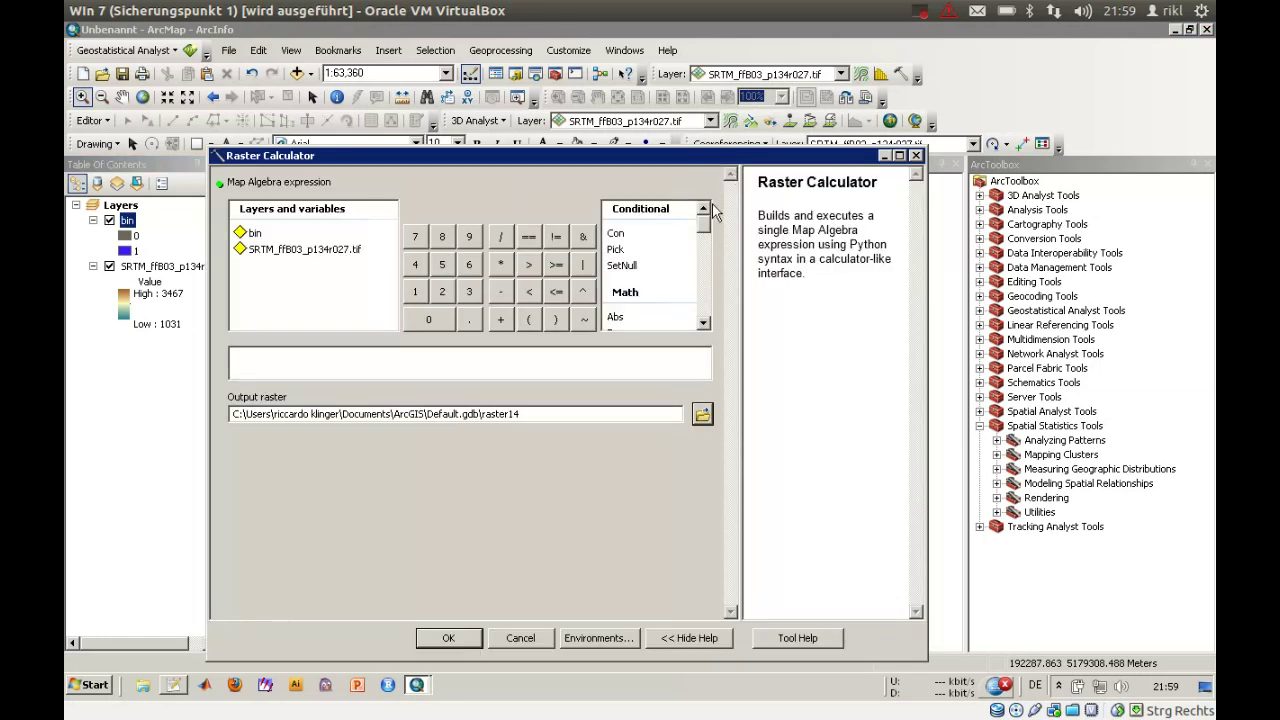
mouse_move(704, 222)
left_mouse_down()
mouse_move(725, 315)
mouse_move(706, 213)
left_mouse_up()
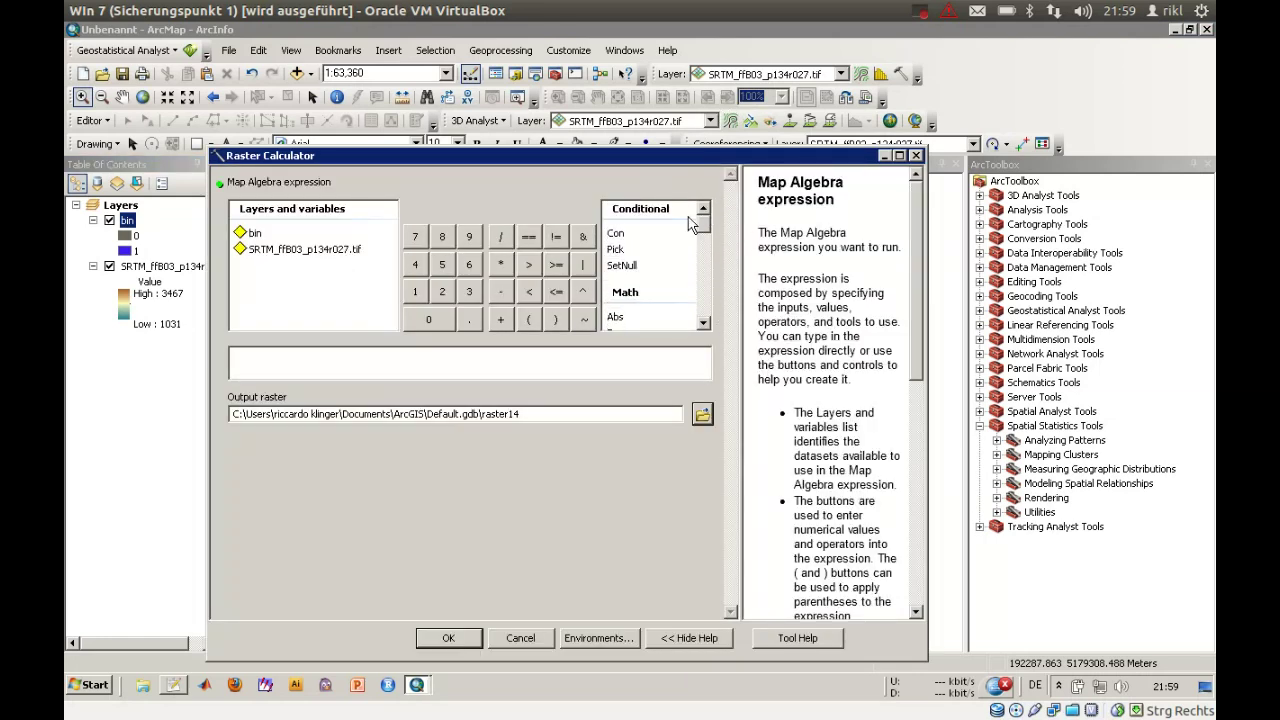
left_click(294, 368)
type("Foca")
key("BackSpace")
key("BackSpace")
key("BackSpace")
type("o c")
key("BackSpace")
type("calStatistics(")
double_click(289, 252)
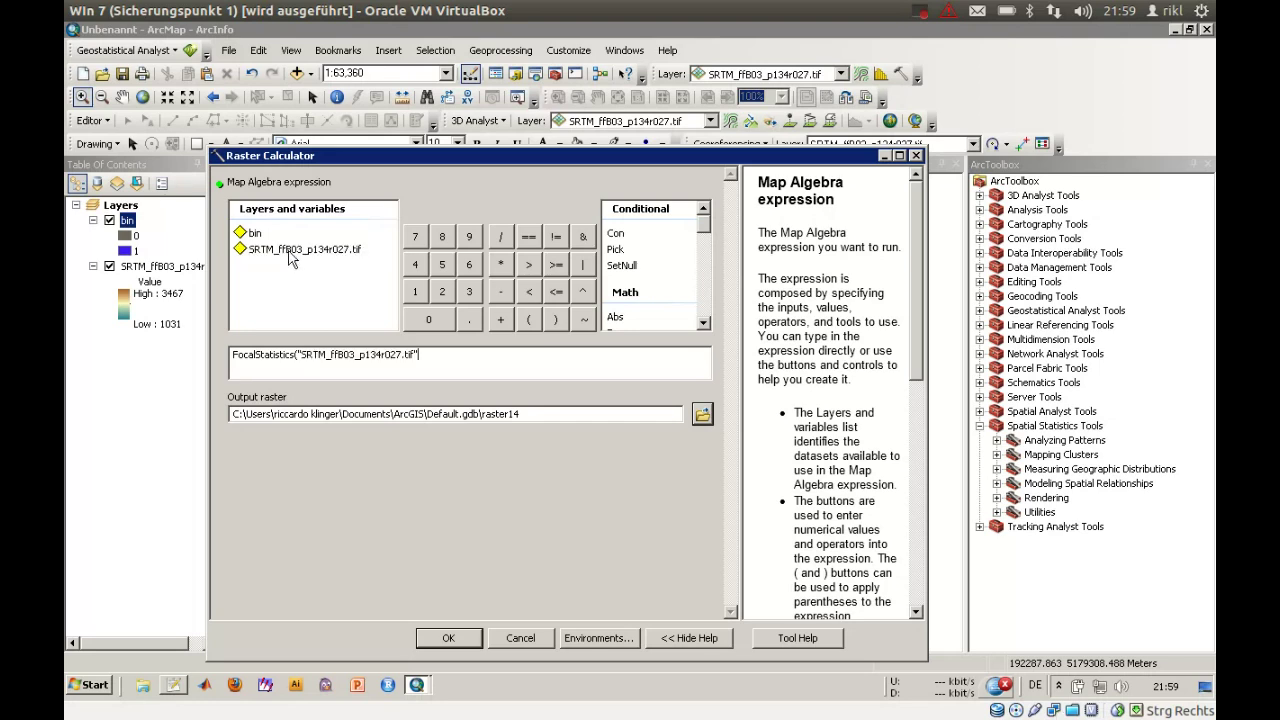
Step: Complete the FocalStatistics expression with the neighbourhood NbrCircle(10, "CELL") and the statistic "MEAN"
type(", NbrCe")
key("BackSpace")
type("ircle/")
type("10, \"CELL")
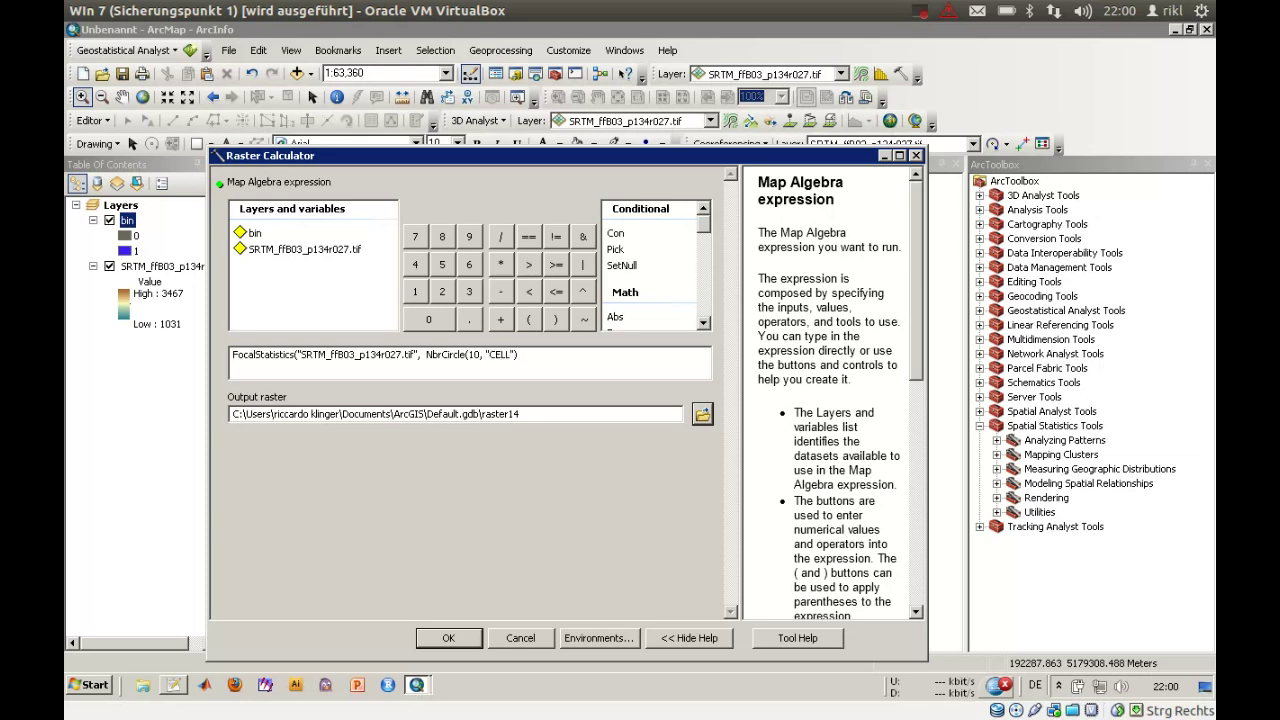
double_click(473, 354)
left_click(473, 354)
type("M_ffB")
Step: Set the output raster to mean_10_circle.tif in the georef folder and run the raster calculation
left_click(701, 414)
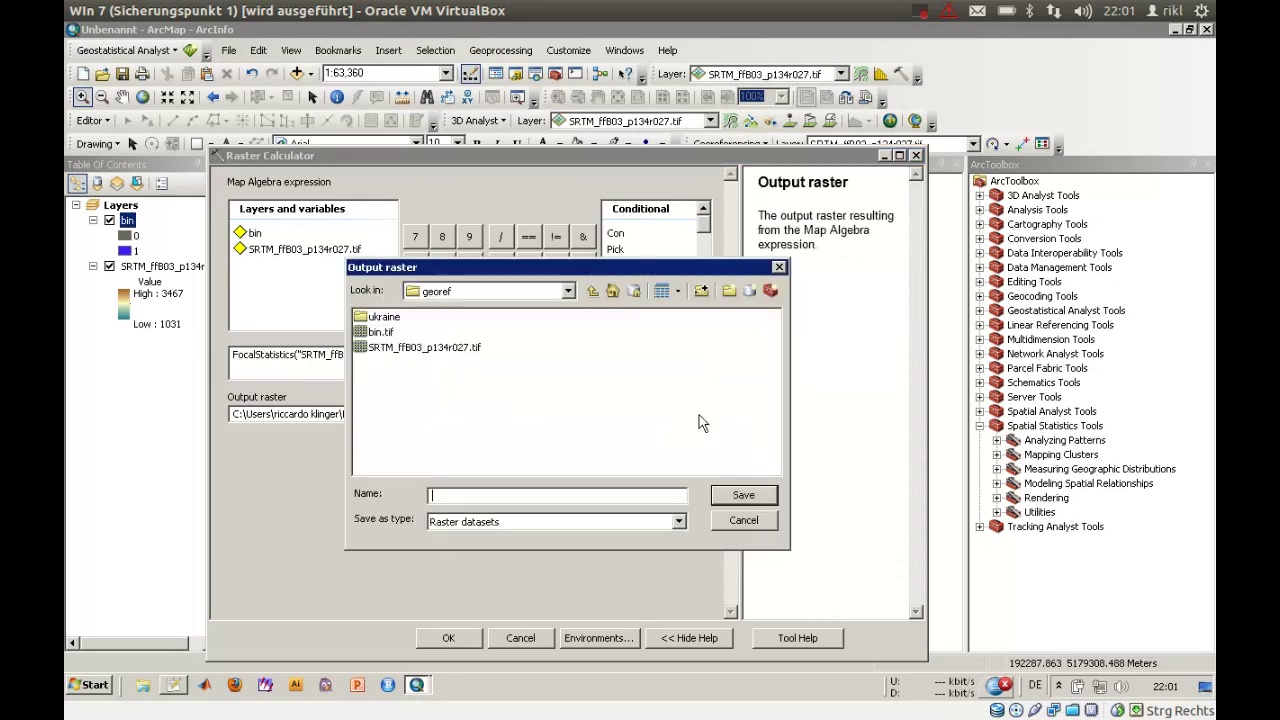
type("ve")
key("BackSpace")
key("BackSpace")
type("mean_1")
left_click(713, 490)
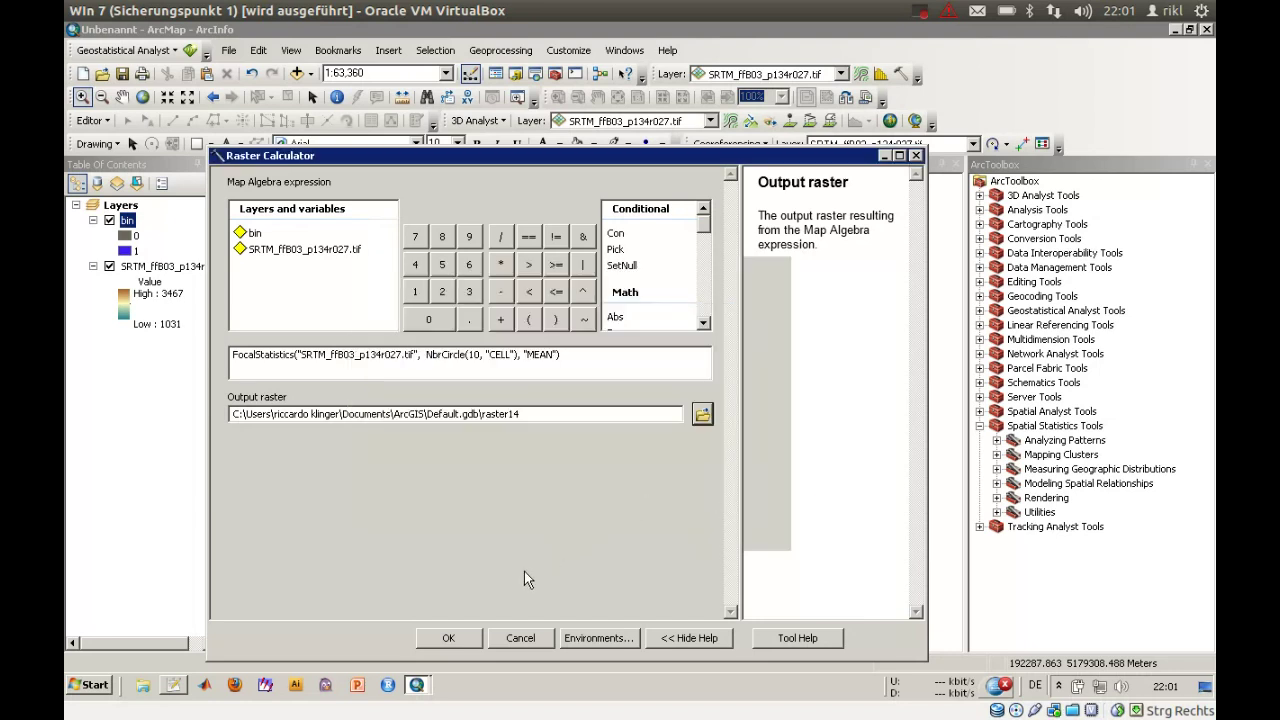
left_click(452, 638)
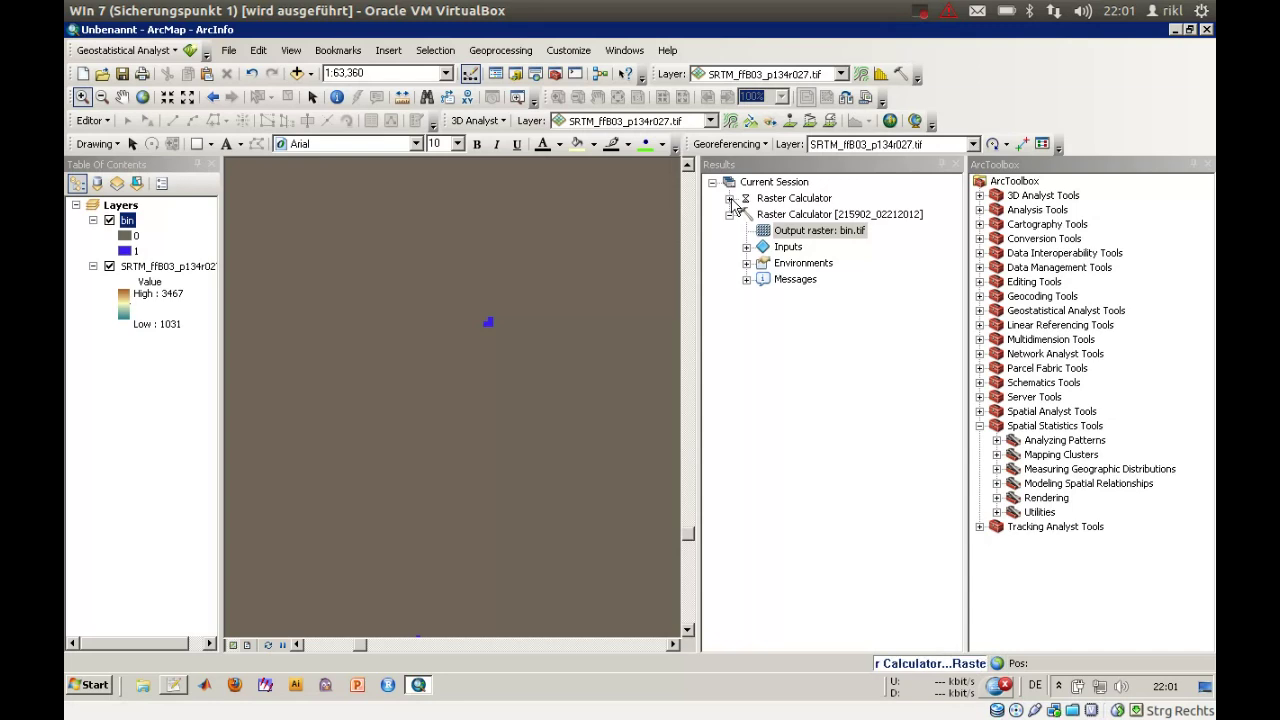
Step: Examine the inputs, environments and messages of the new Raster Calculator run in the session results
left_click(729, 199)
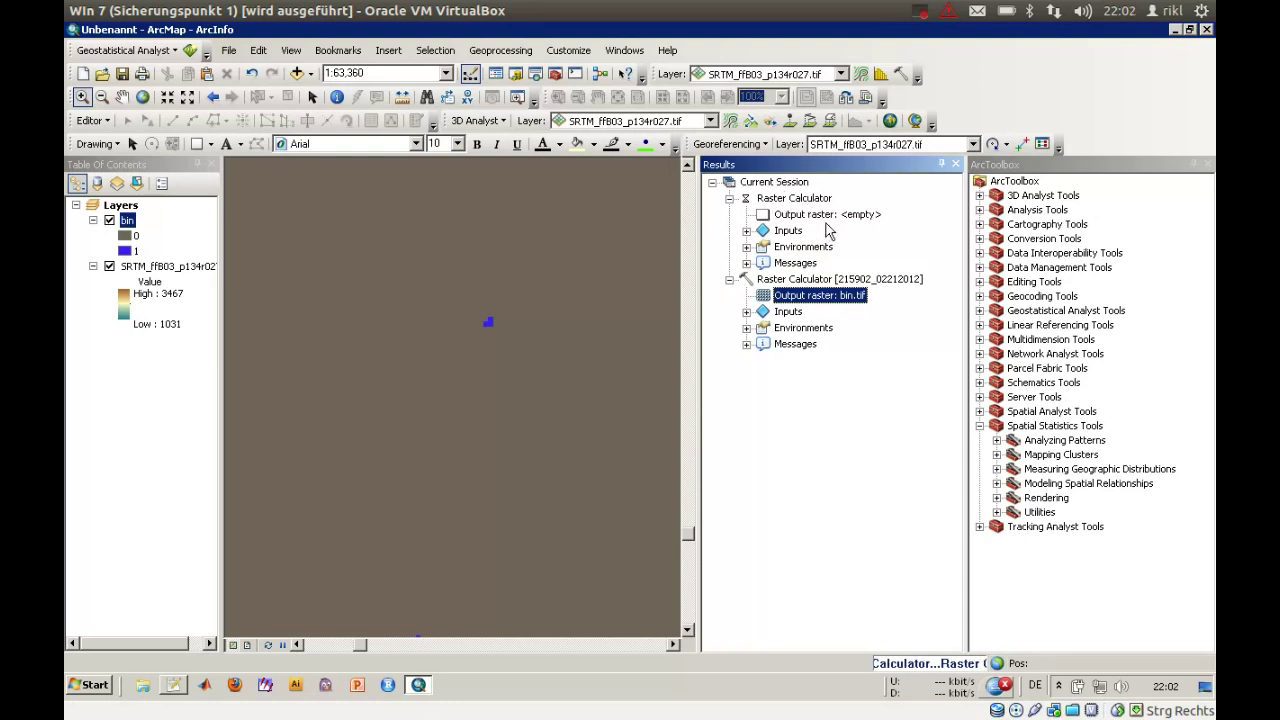
left_click(747, 231)
left_click(764, 247)
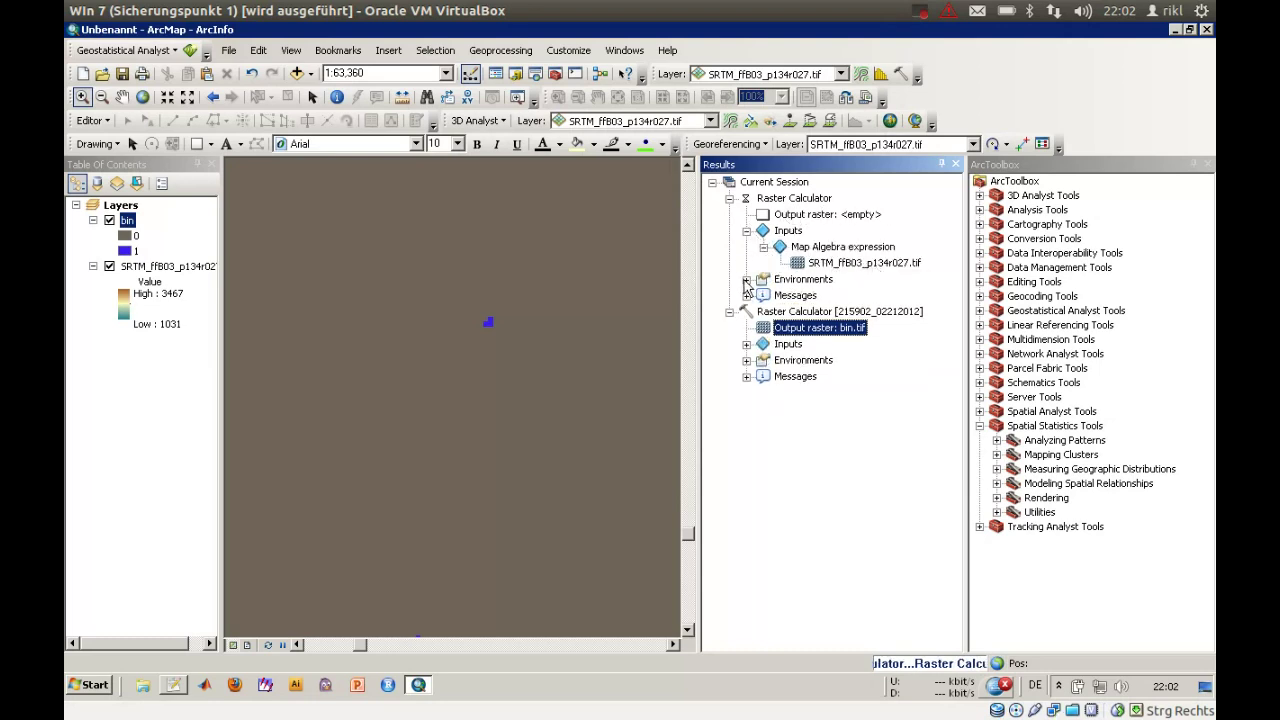
left_click(746, 279)
scroll(896, 296, "down", 1)
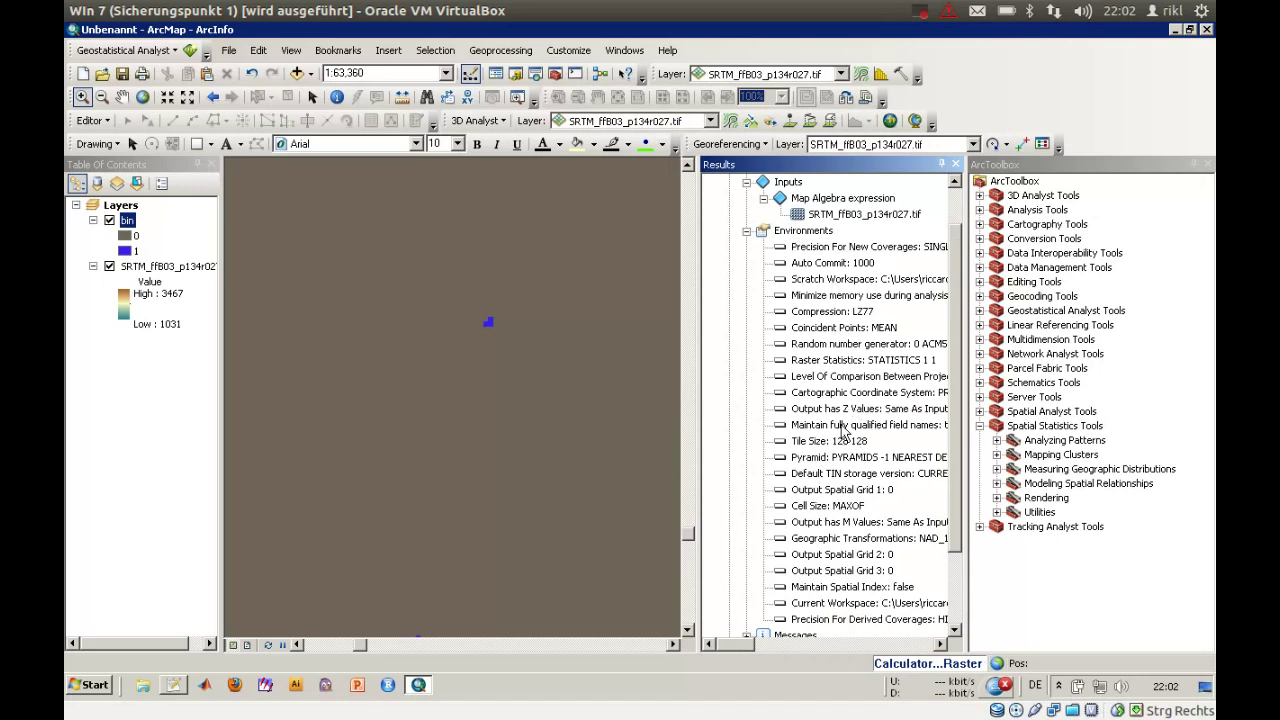
left_click(746, 232)
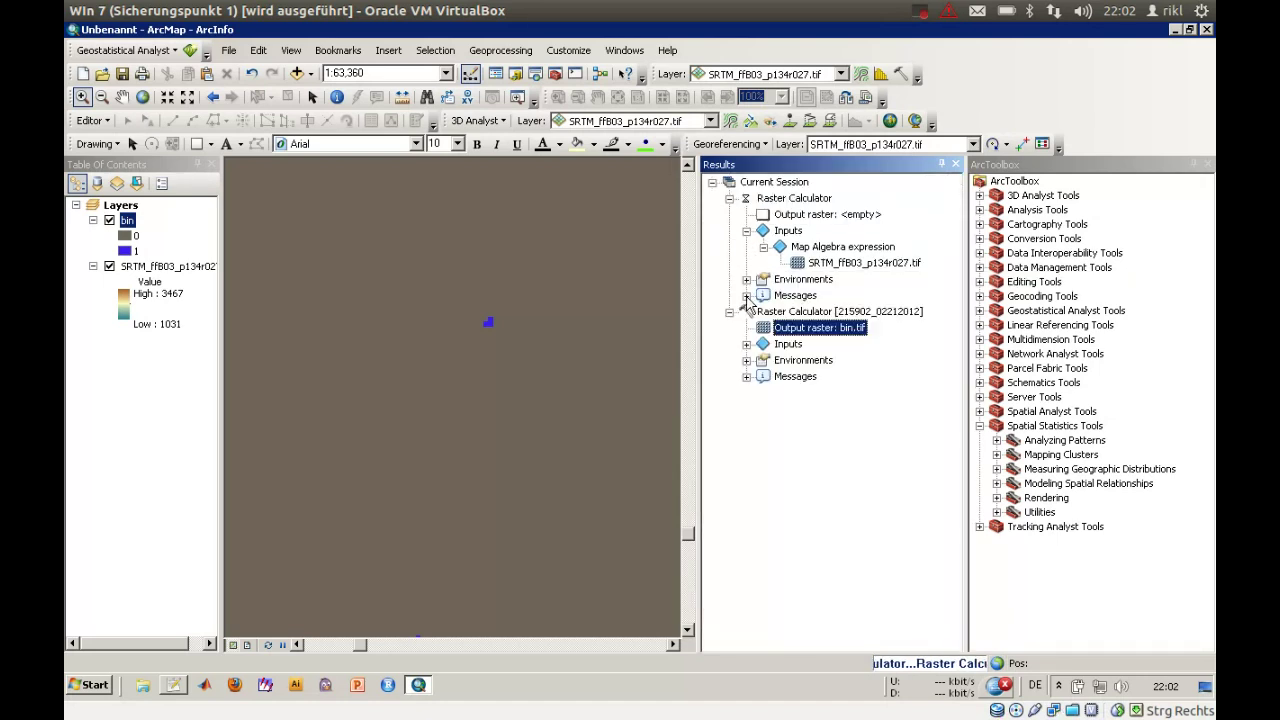
left_click(746, 296)
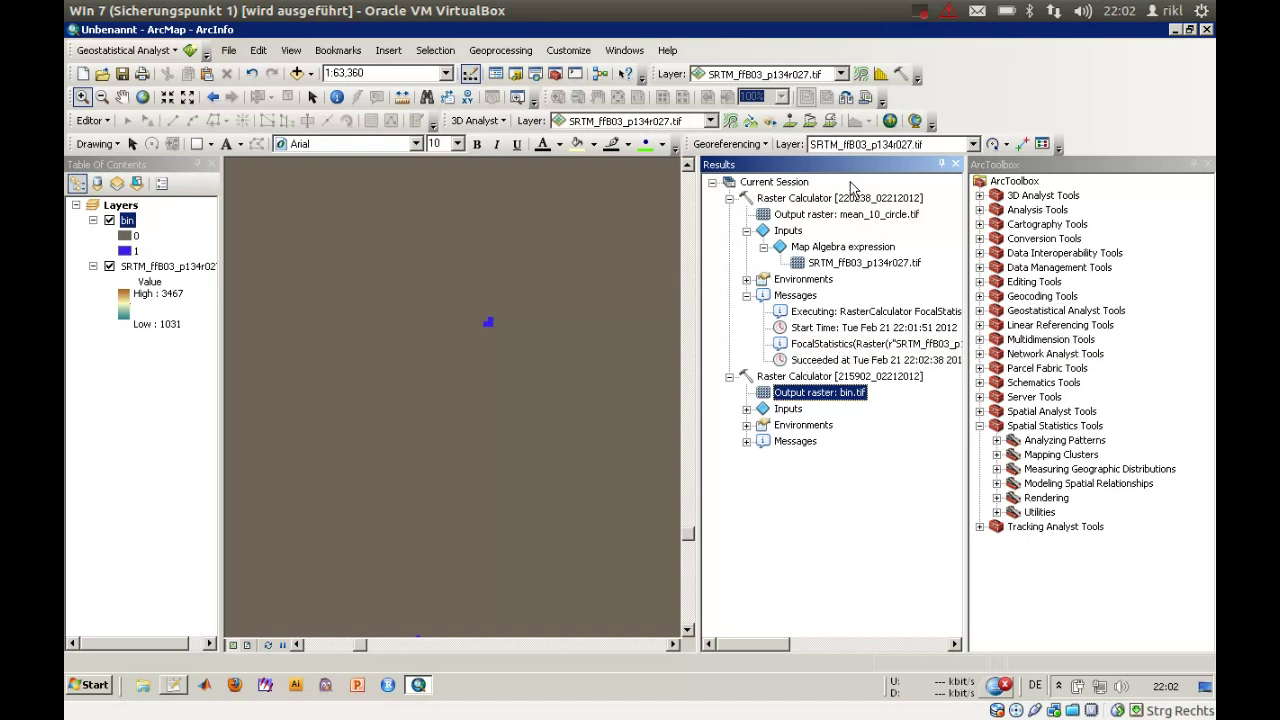
Step: Add the output raster mean_10_circle.tif from the session results to the map display
right_click(843, 218)
left_click(868, 222)
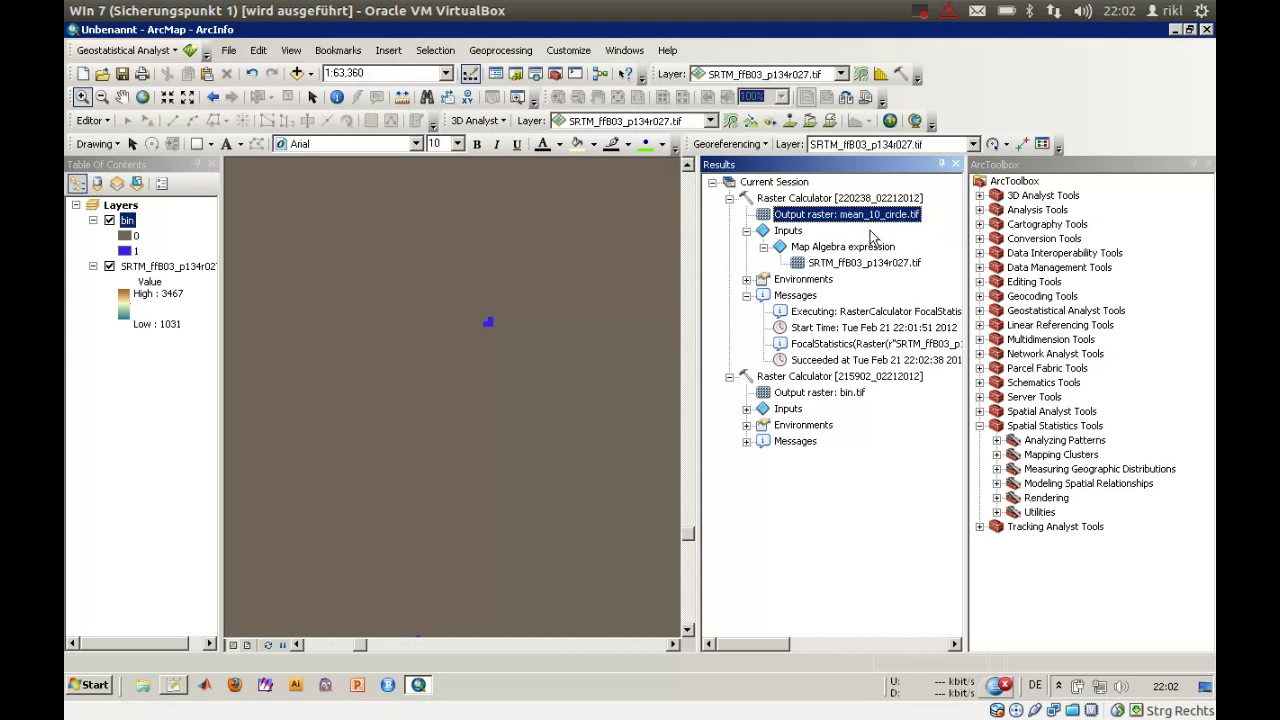
right_click(868, 229)
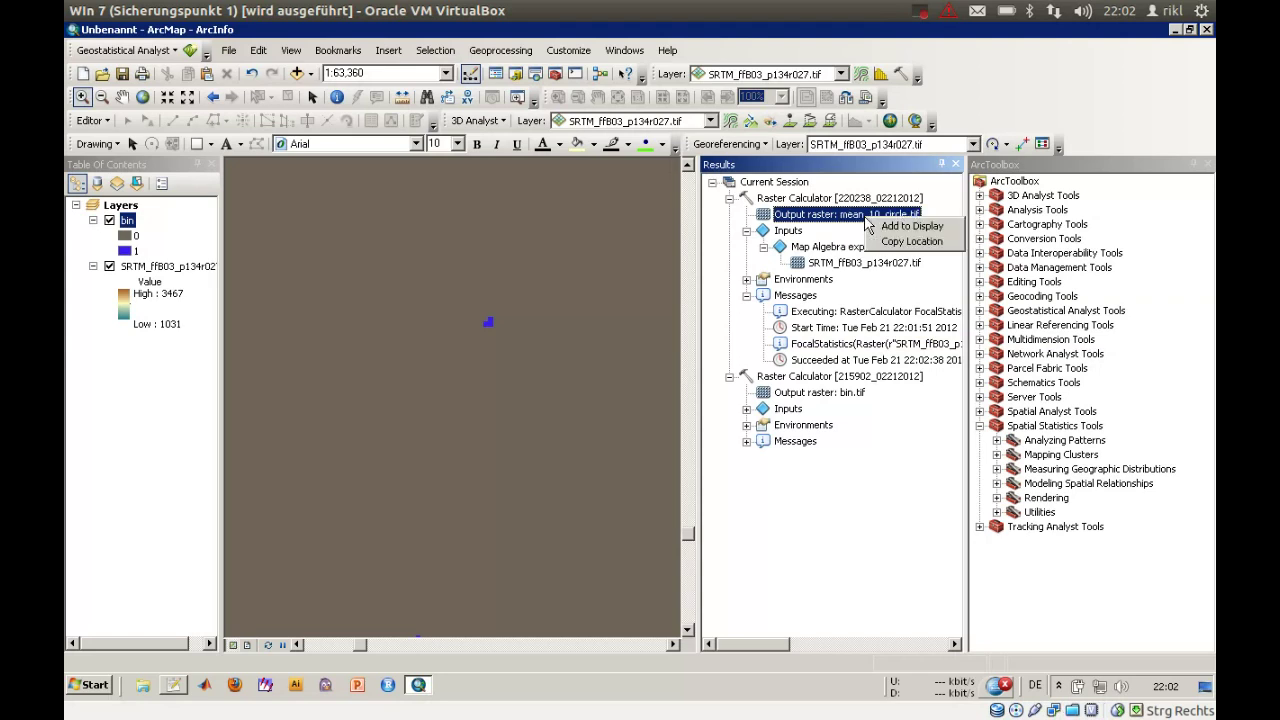
left_click(895, 226)
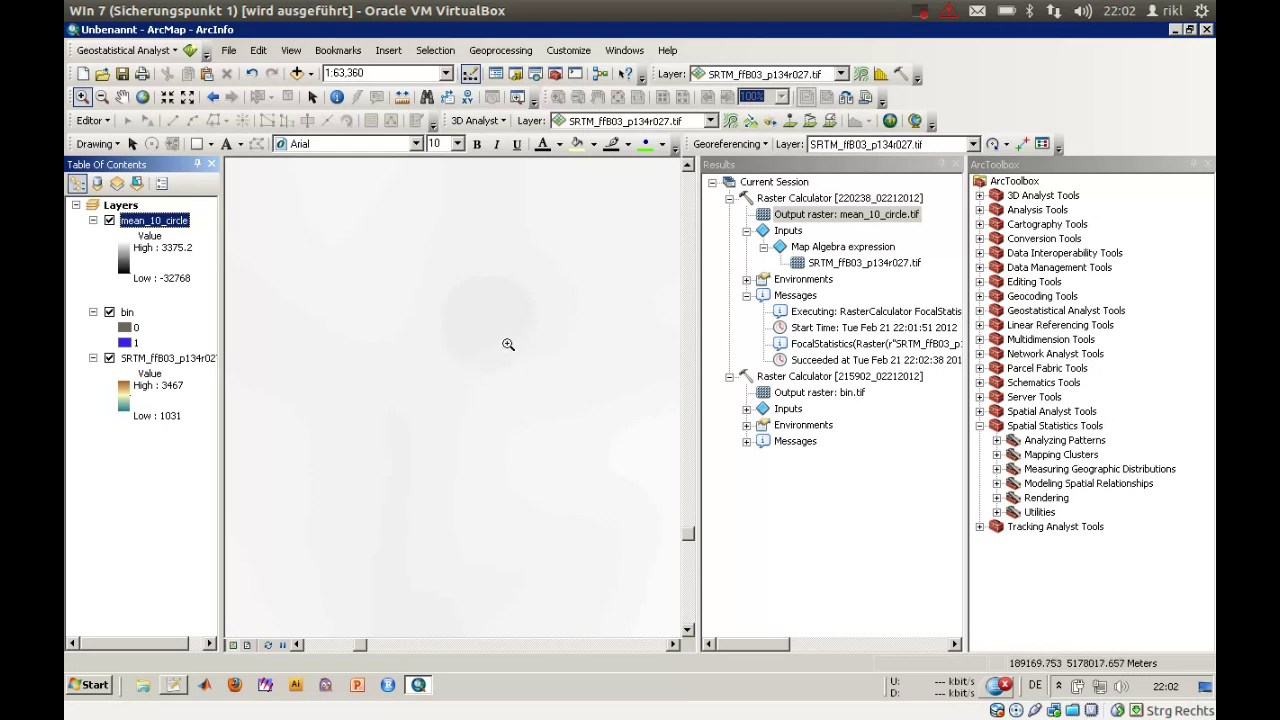
Step: Apply an inverted color ramp to the mean_10_circle layer, running from brown for high to teal for low values
left_click(131, 262)
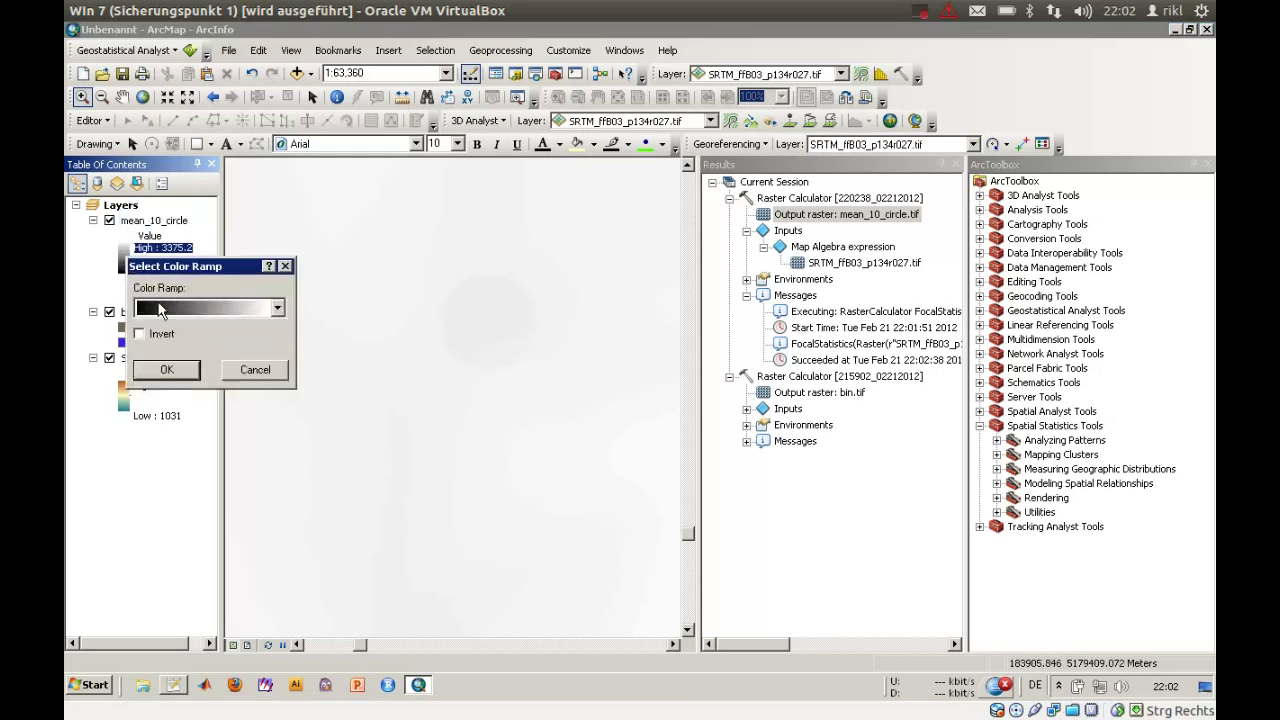
left_click(166, 308)
left_click(185, 266)
left_click(140, 334)
left_click(167, 370)
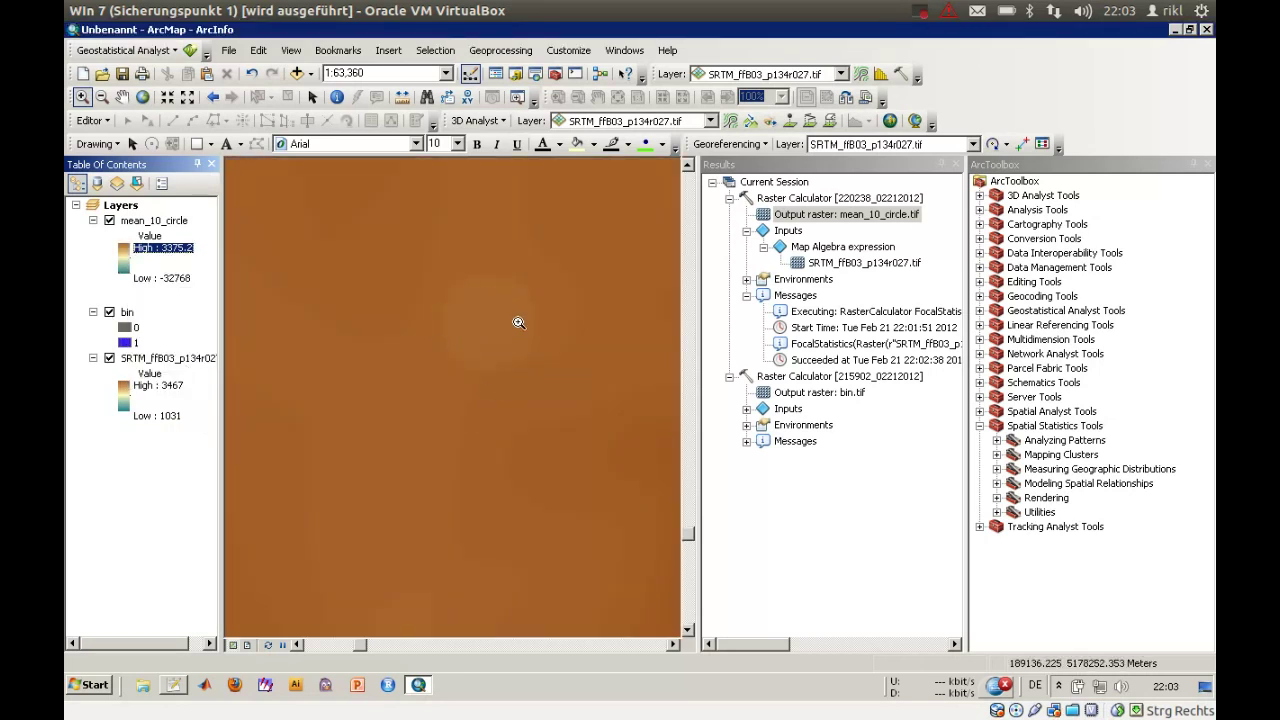
Step: Hide the mean_10_circle layer and identify the pixel value of the void cell in the bin layer
left_click(336, 96)
left_click(109, 220)
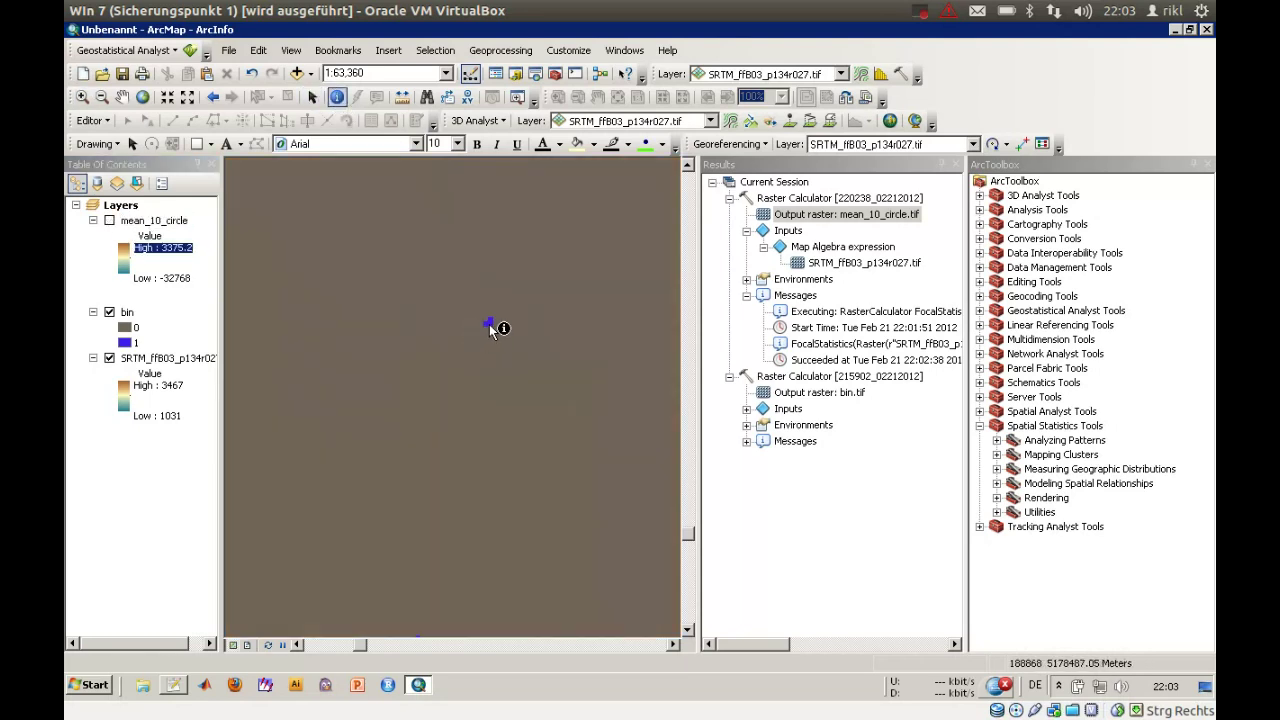
left_click(490, 321)
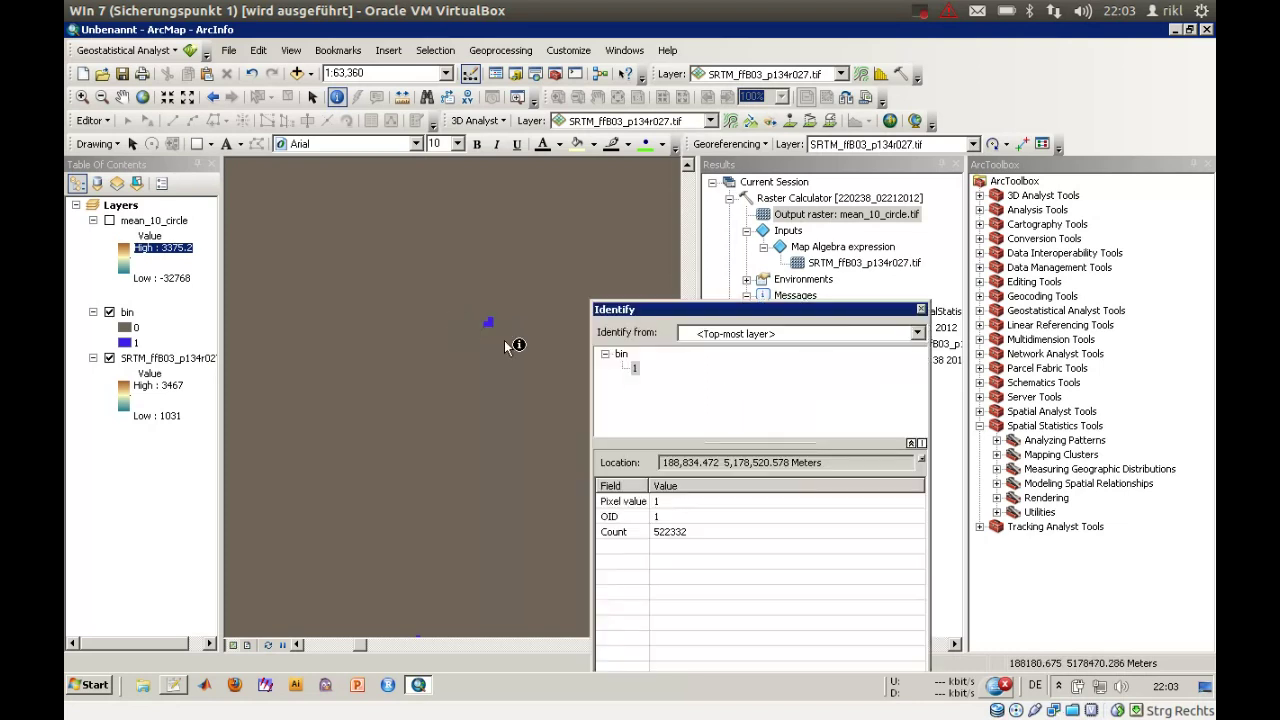
Step: Set Identify to query all layers and compare the layers' values at the void, toggling mean_10_circle's visibility to locate it
left_click(110, 222)
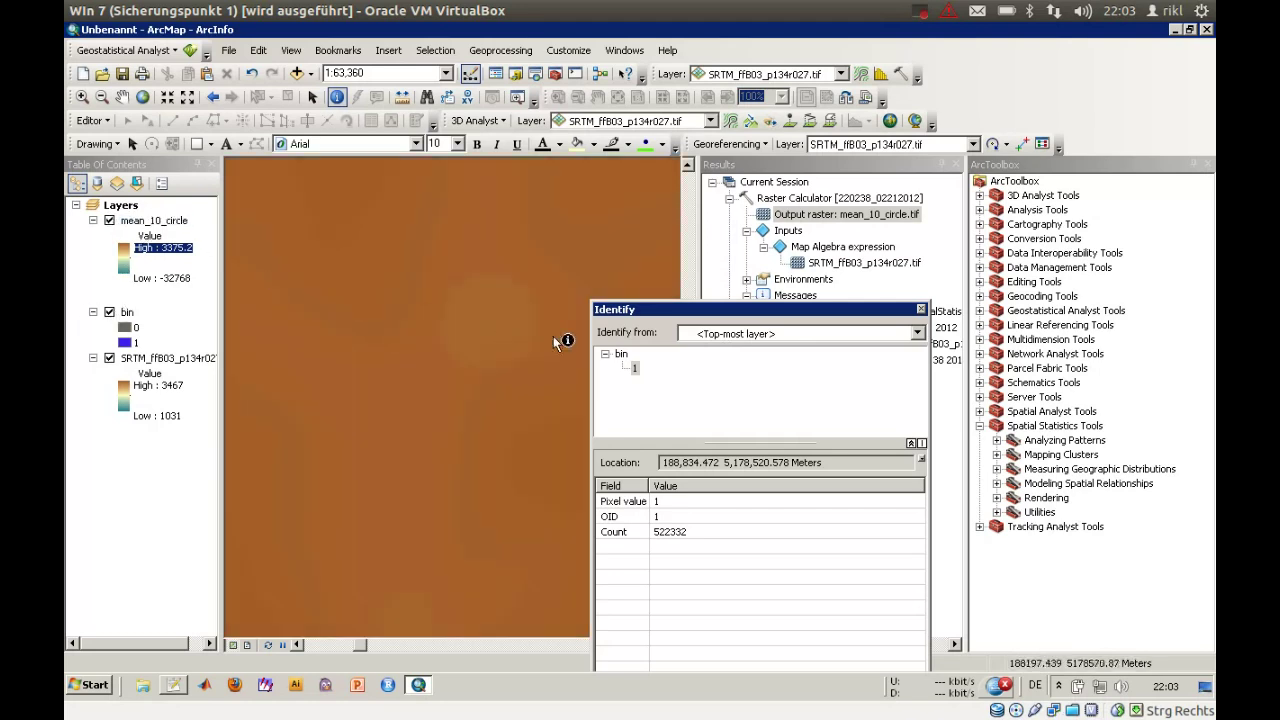
left_click(714, 337)
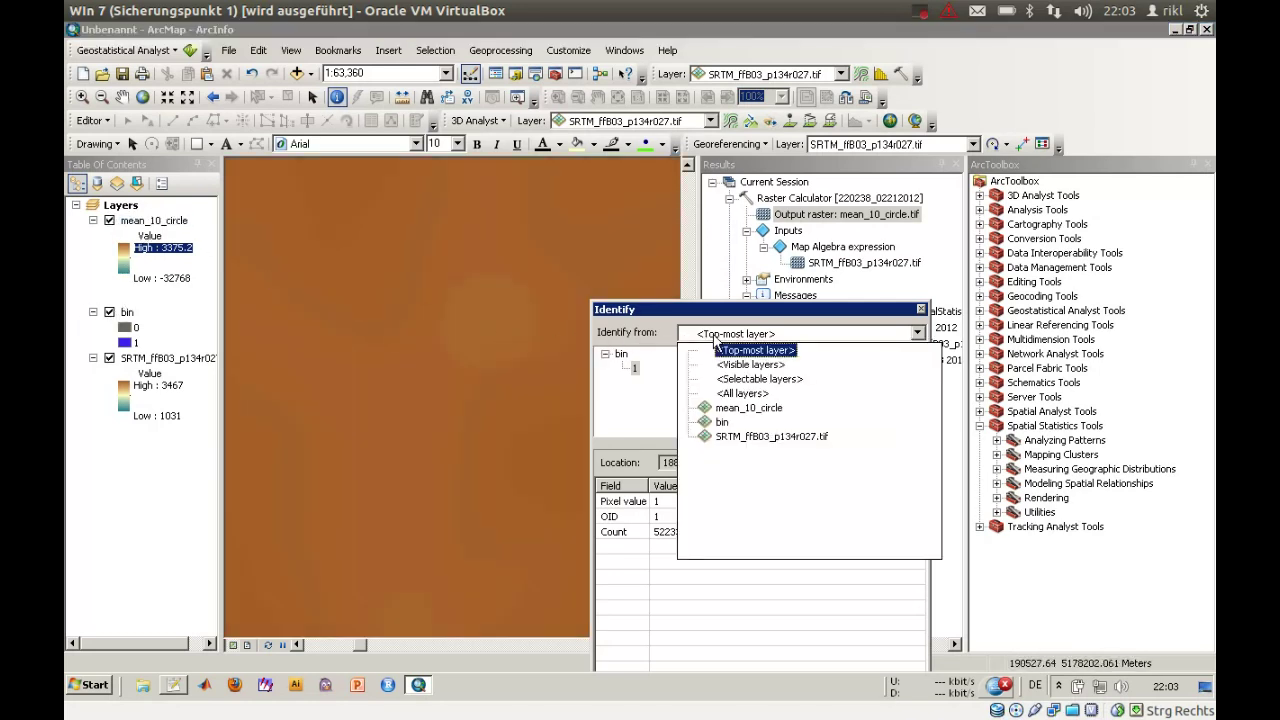
left_click(745, 396)
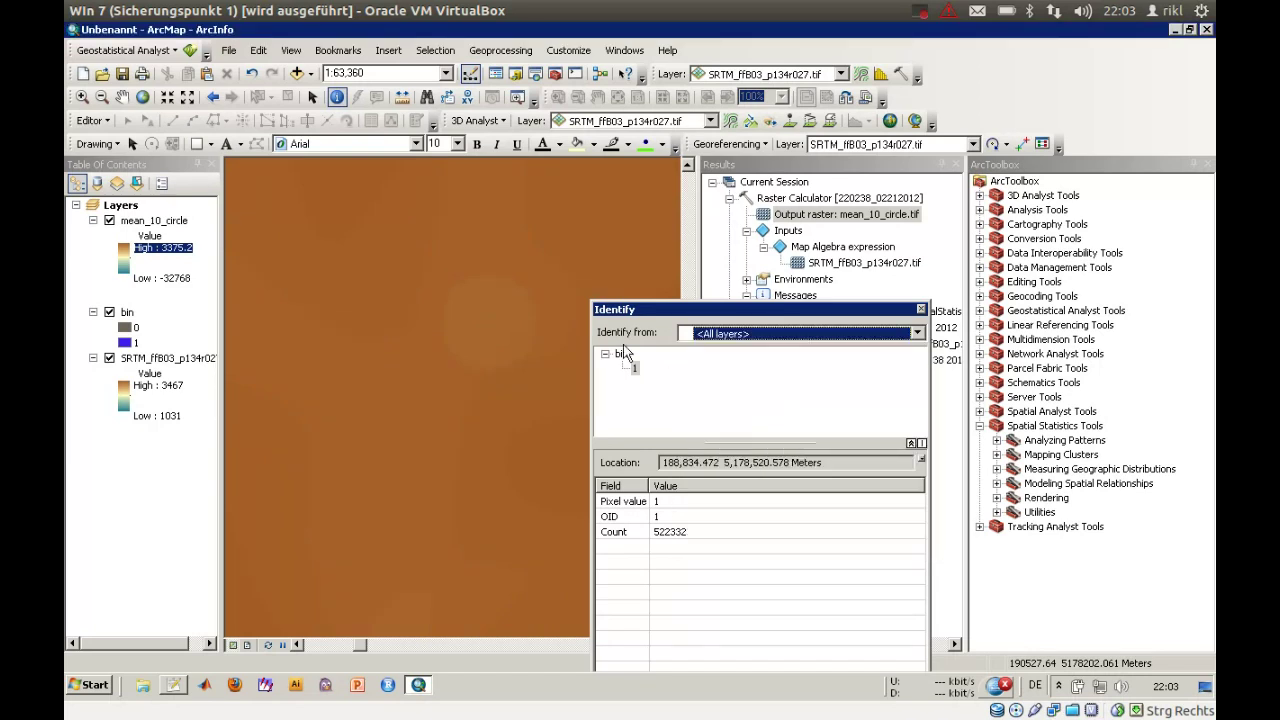
left_click(485, 324)
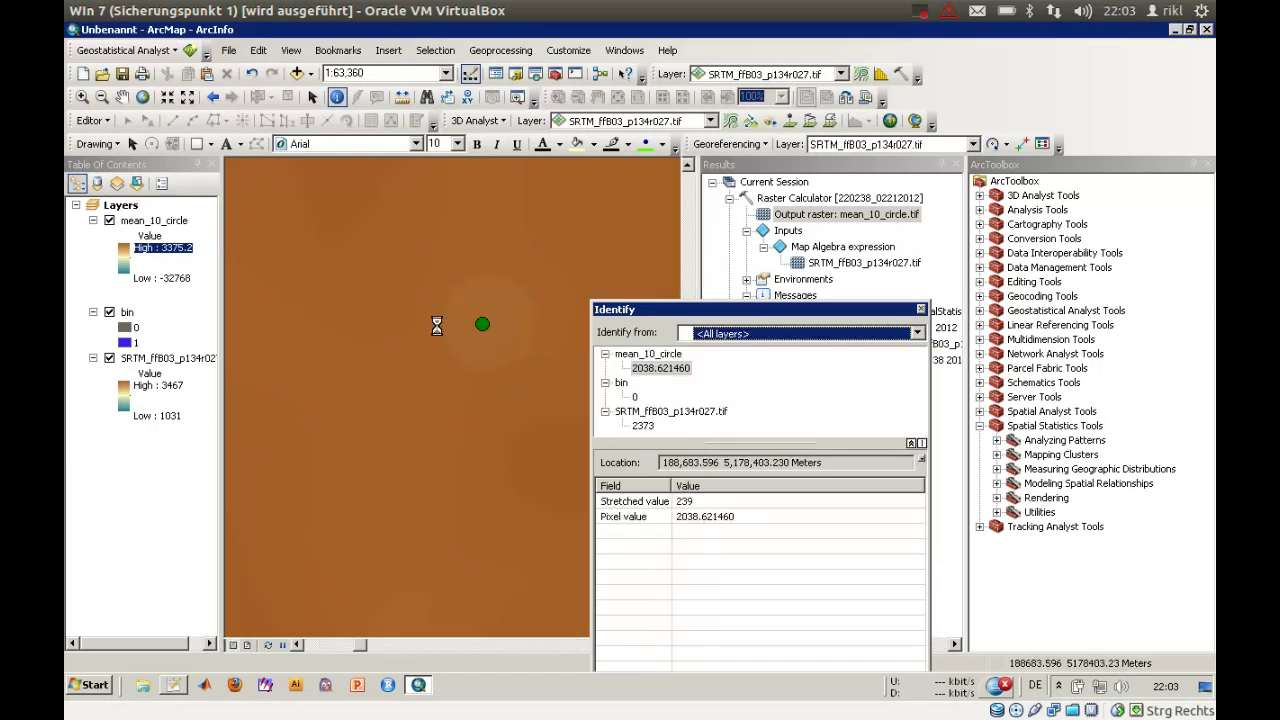
left_click(109, 220)
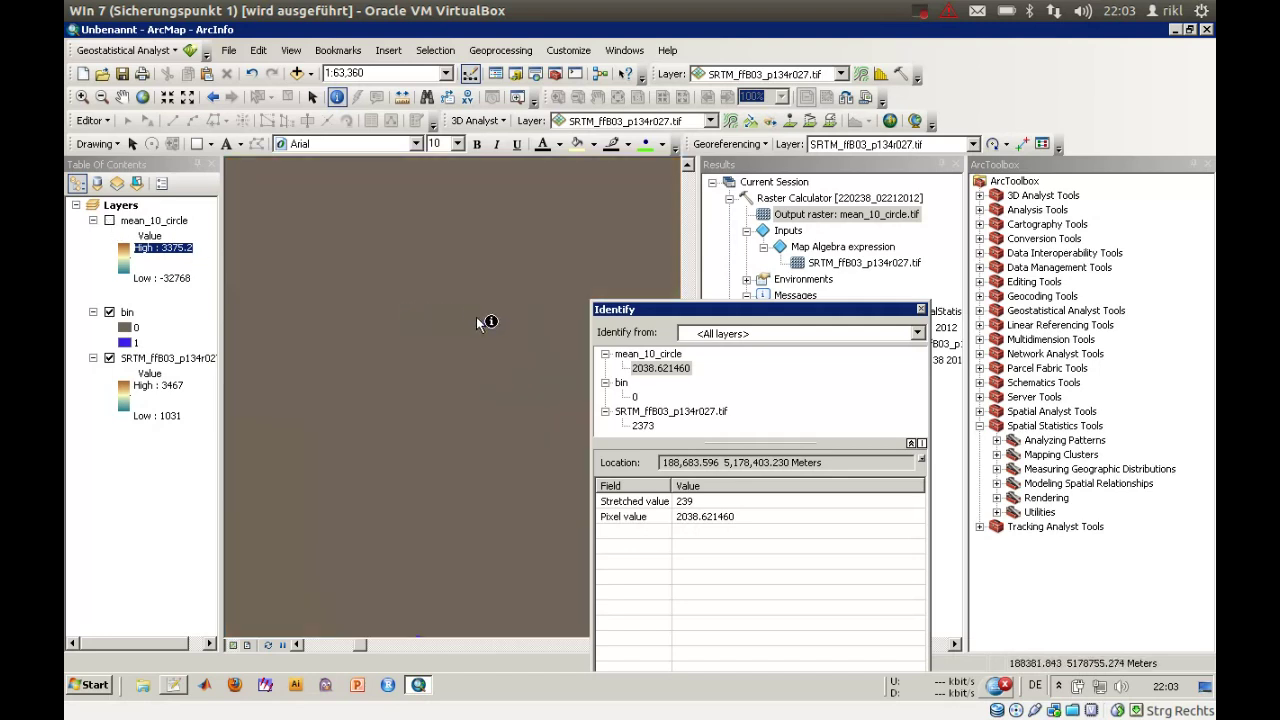
left_click(487, 320)
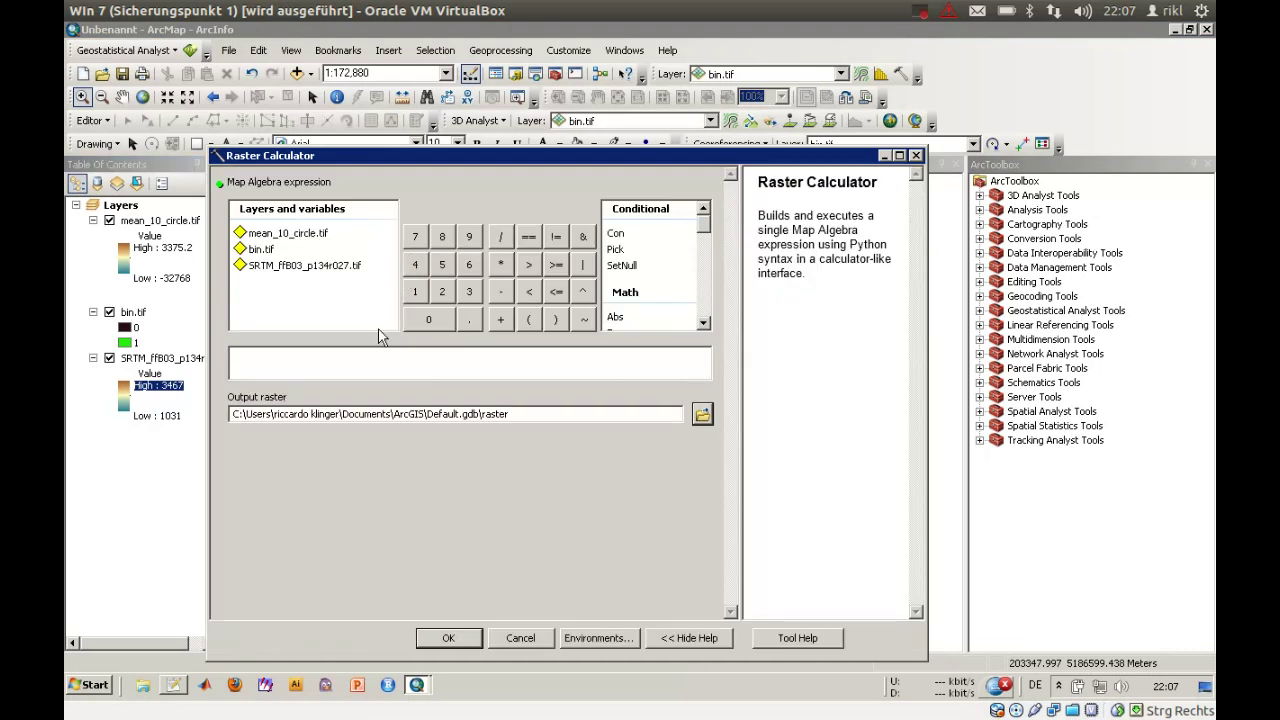
Step: Build the Raster Calculator expression Con("bin.tif"==1, "mean_10_circle.tif", "SRTM_ffB03_p134r027.tif")
left_click(329, 360)
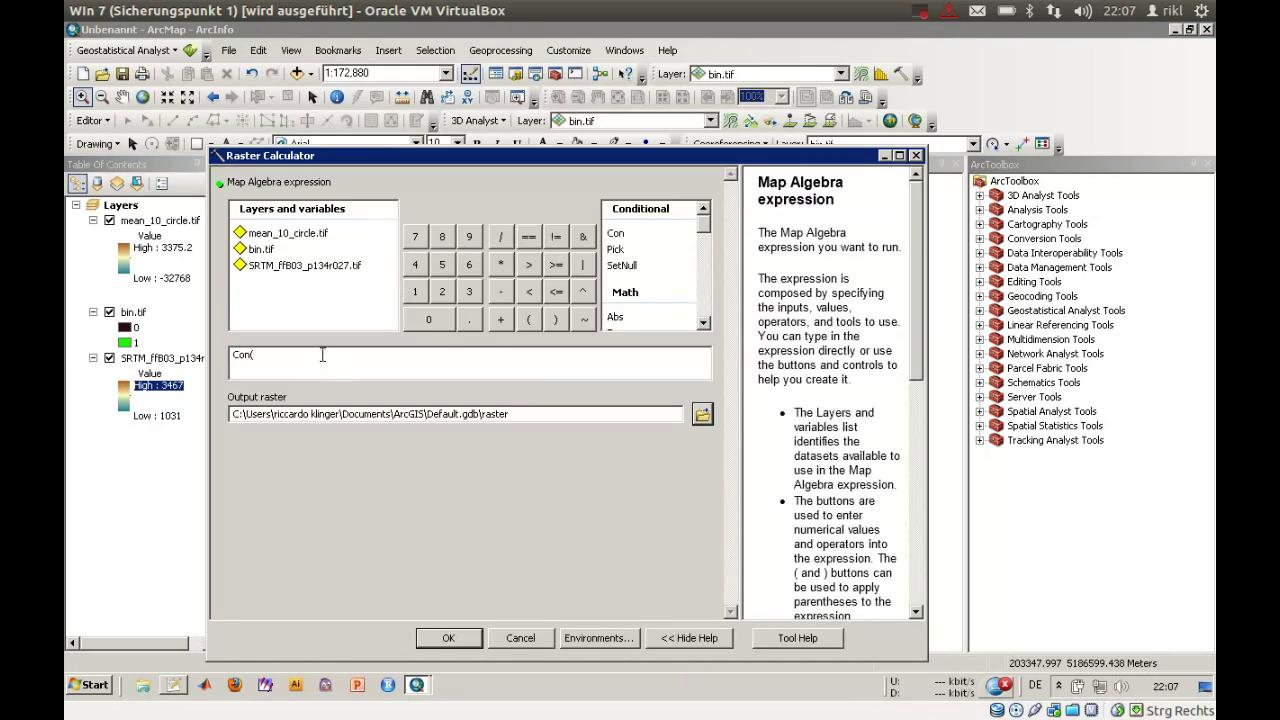
left_click(262, 249)
double_click(262, 249)
type("=")
double_click(299, 240)
double_click(316, 266)
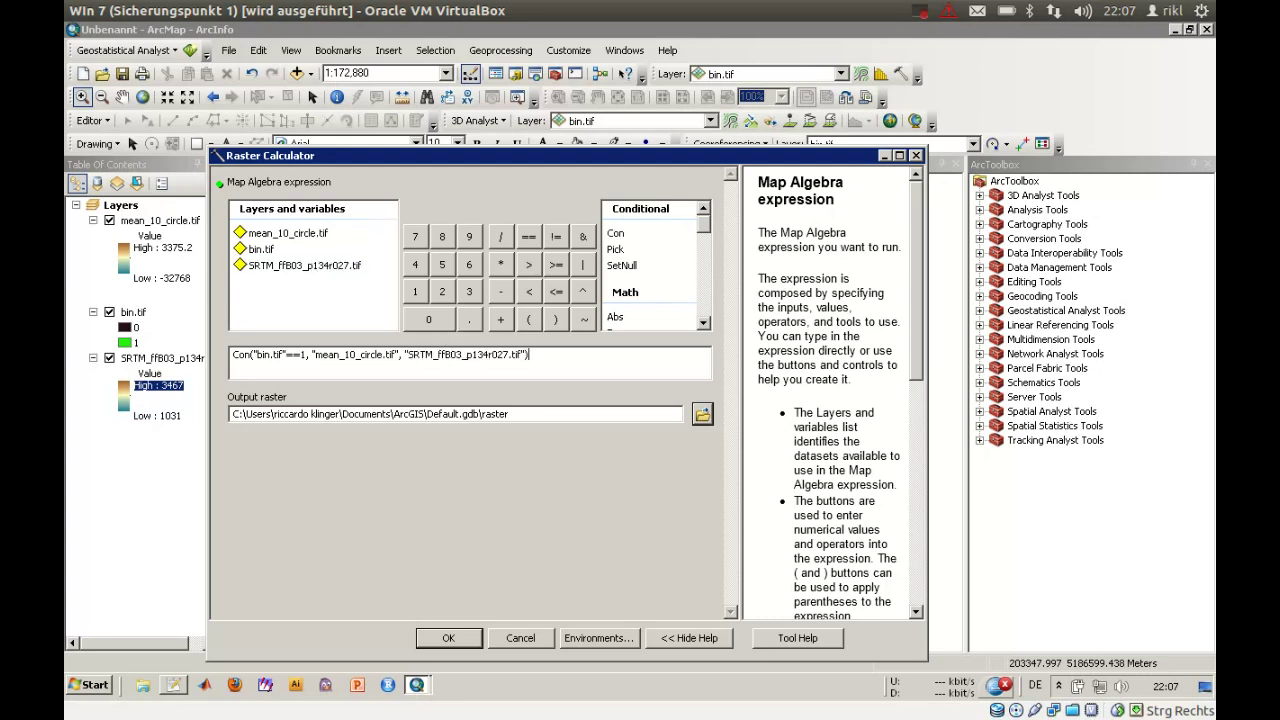
Step: Name the output raster SRTM_filled_MEAN in the georef folder and run the raster calculation
left_click(701, 414)
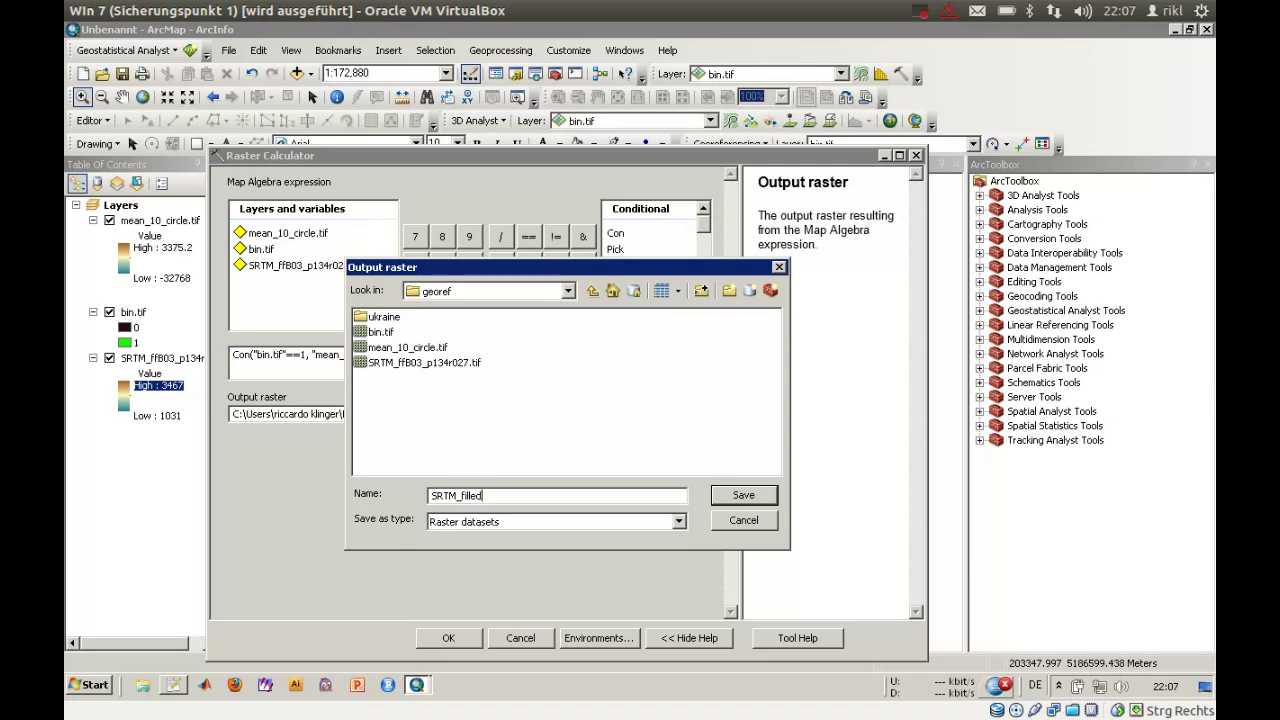
type("_MEAN")
key("Return")
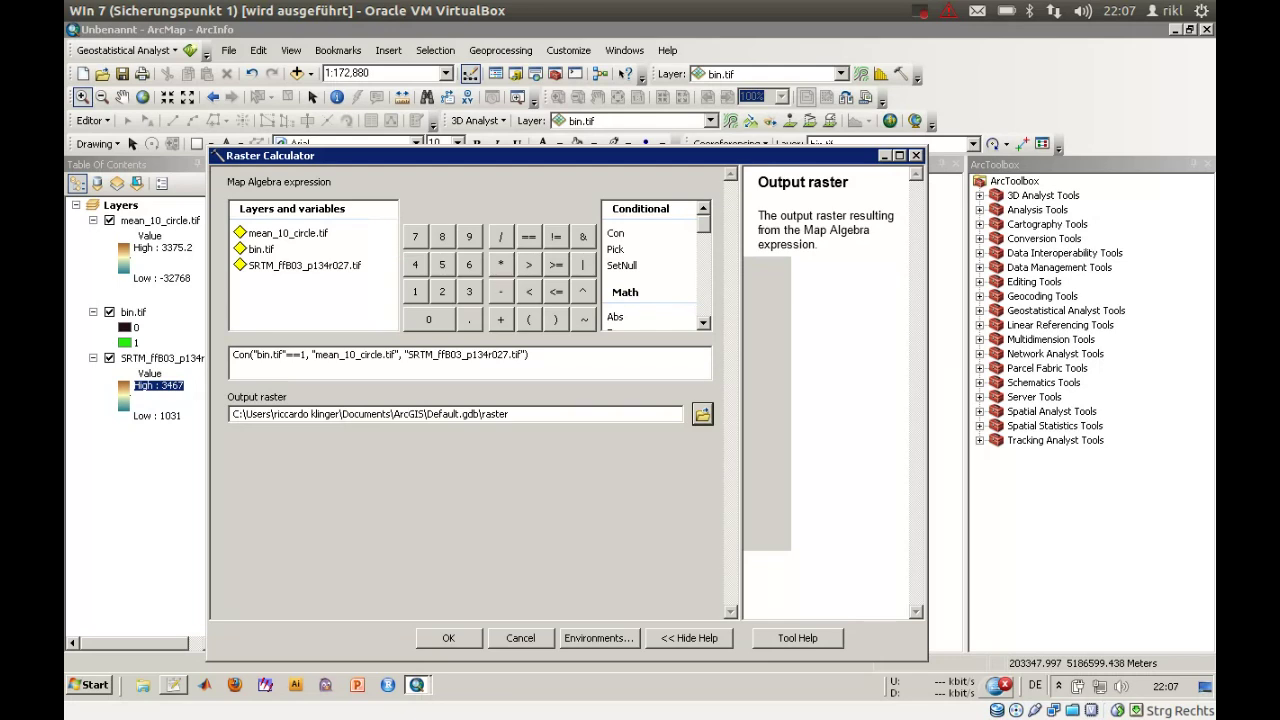
left_click(455, 640)
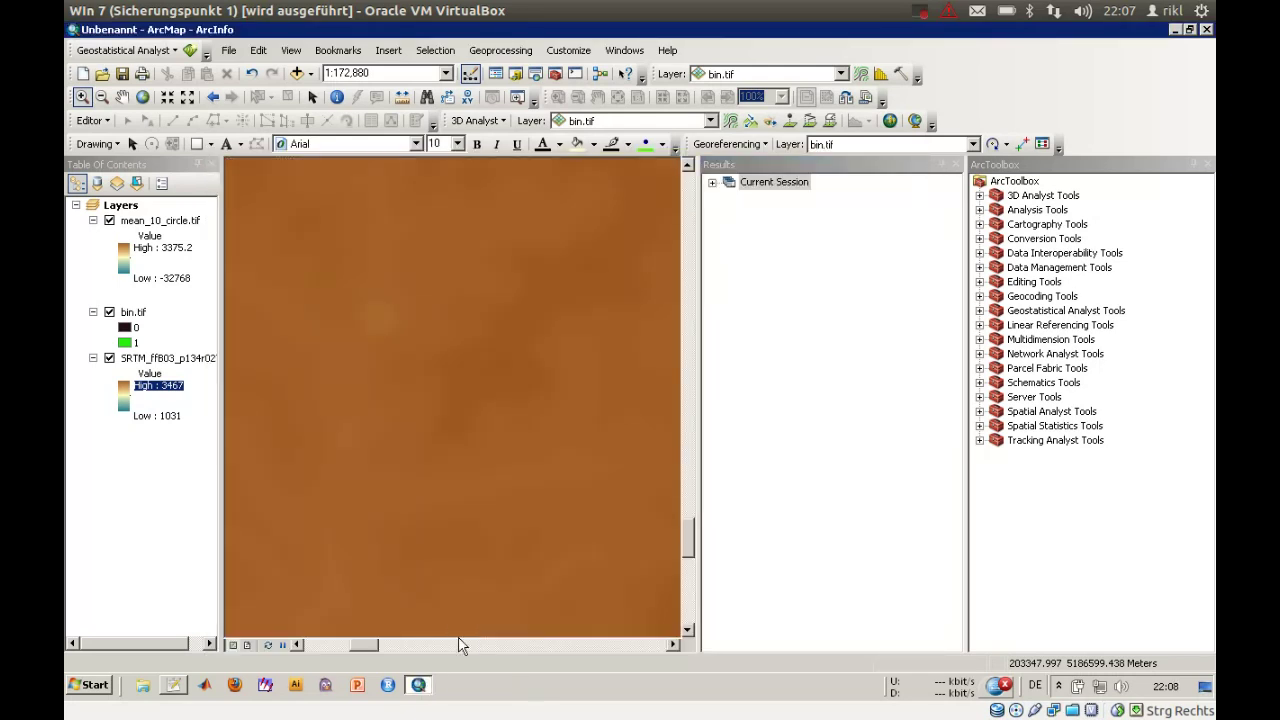
Step: Add the Raster Calculator output SRTM_filled_means.tif from the session results to the map display
left_click(713, 182)
left_click(729, 198)
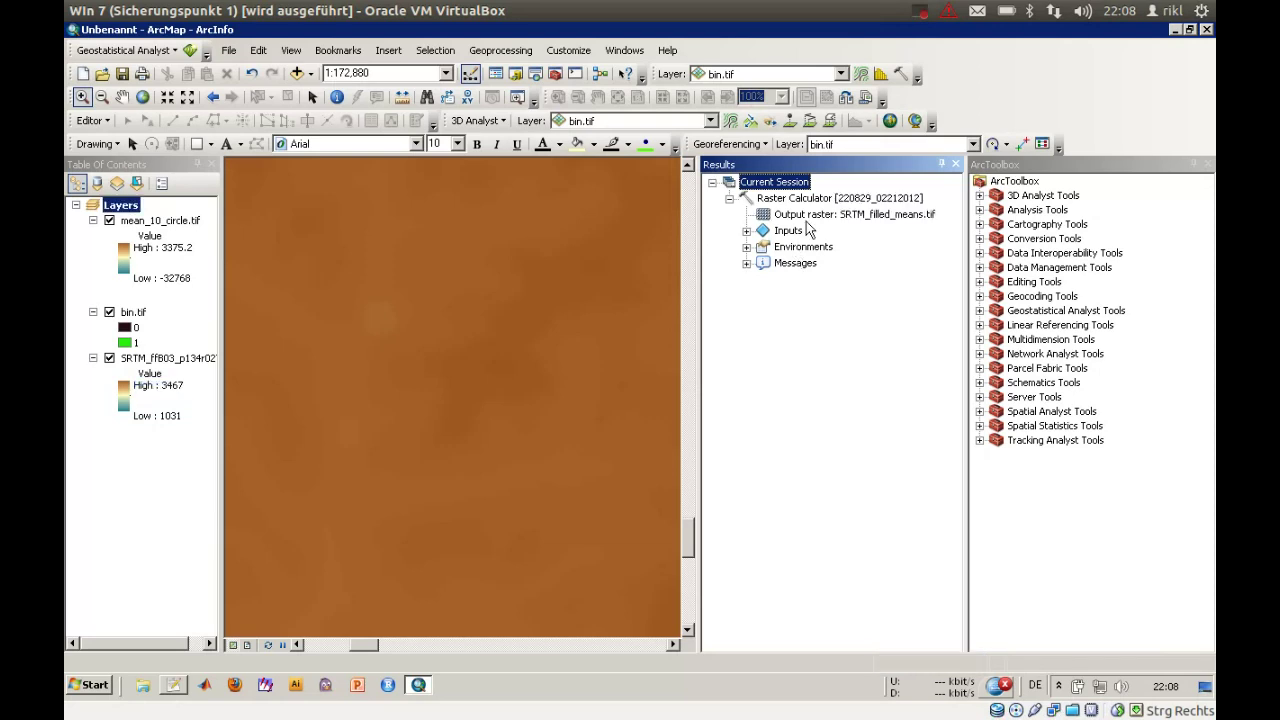
right_click(808, 217)
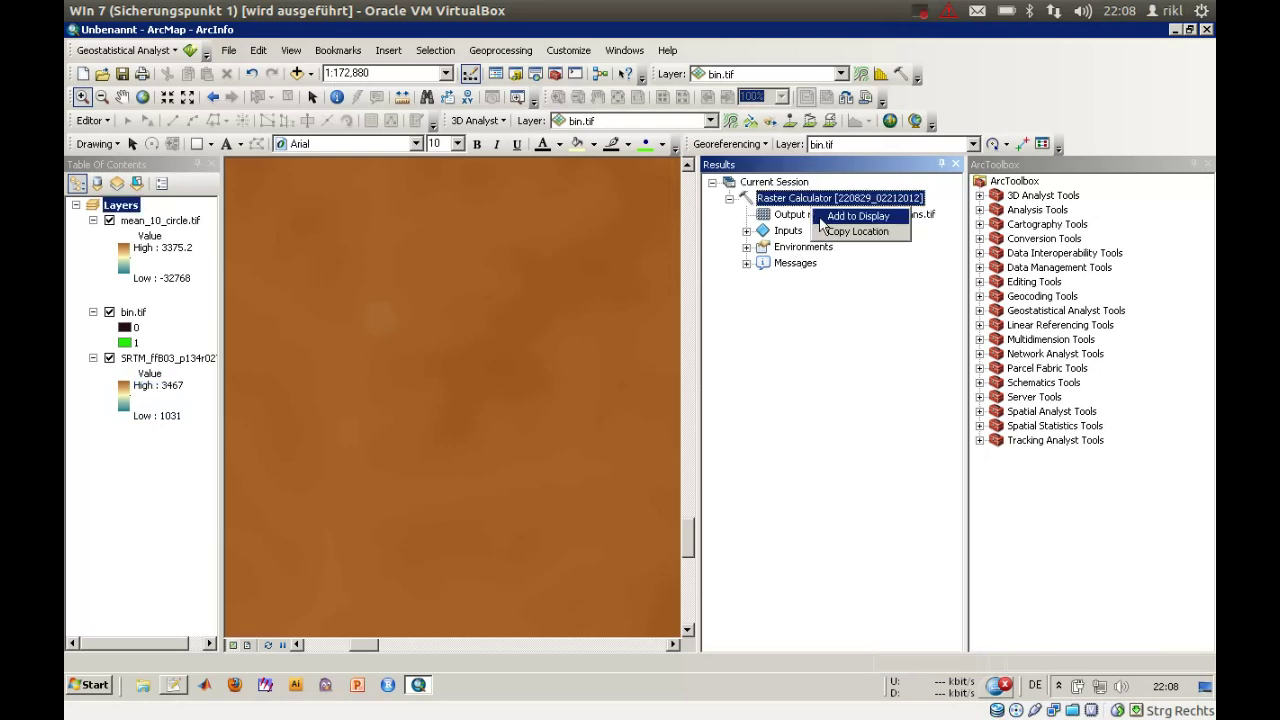
left_click(830, 217)
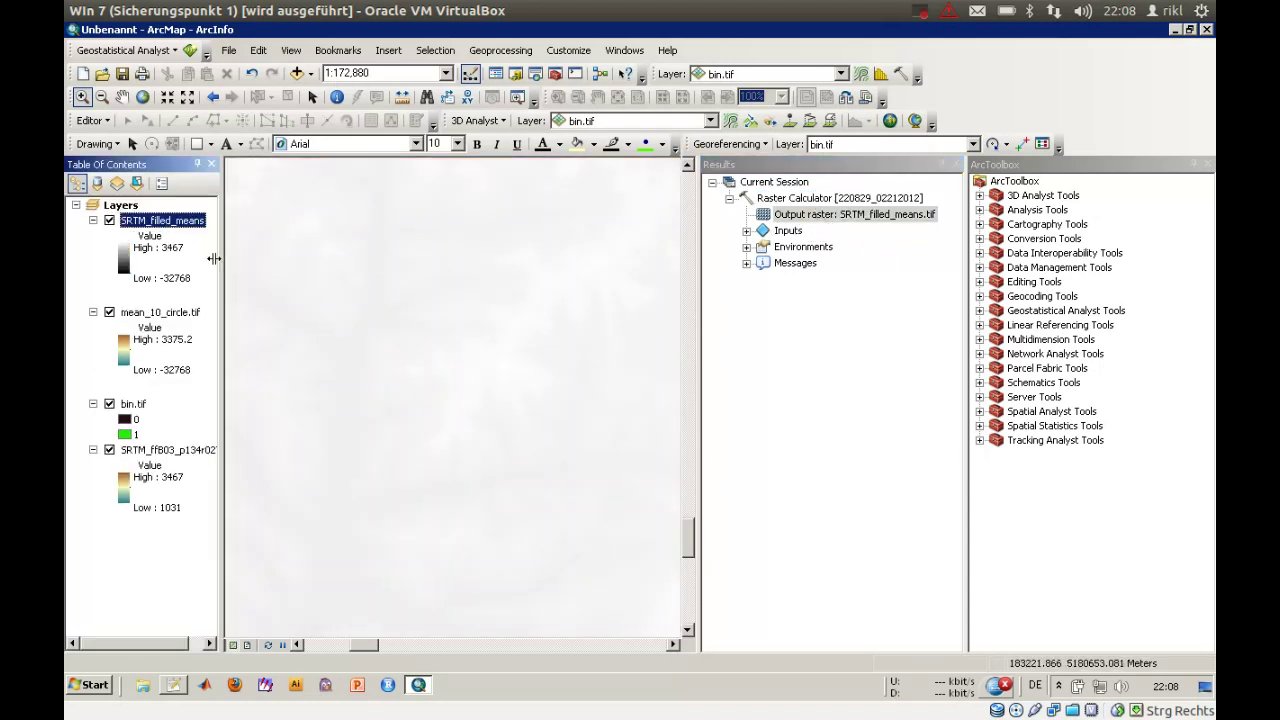
Step: Apply the brown-to-teal color ramp to the SRTM_filled_means layer with the Invert option enabled
left_click(128, 266)
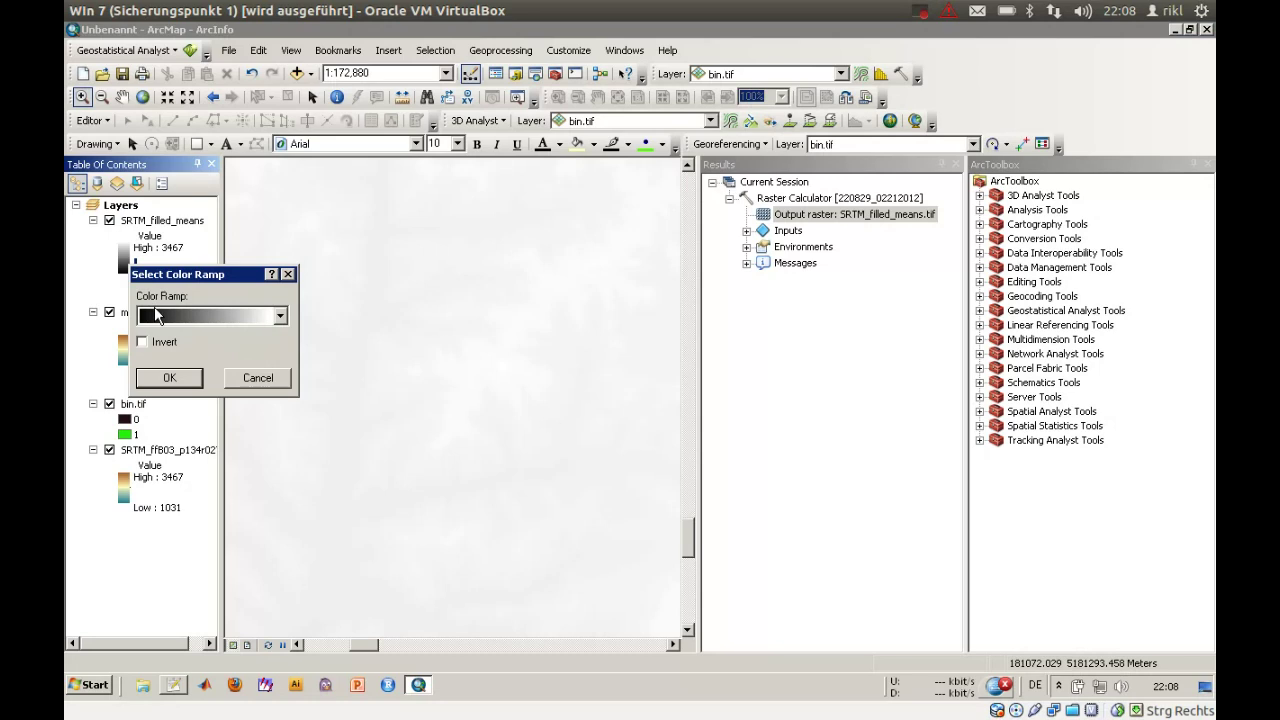
left_click(152, 314)
left_click(173, 263)
left_click(142, 341)
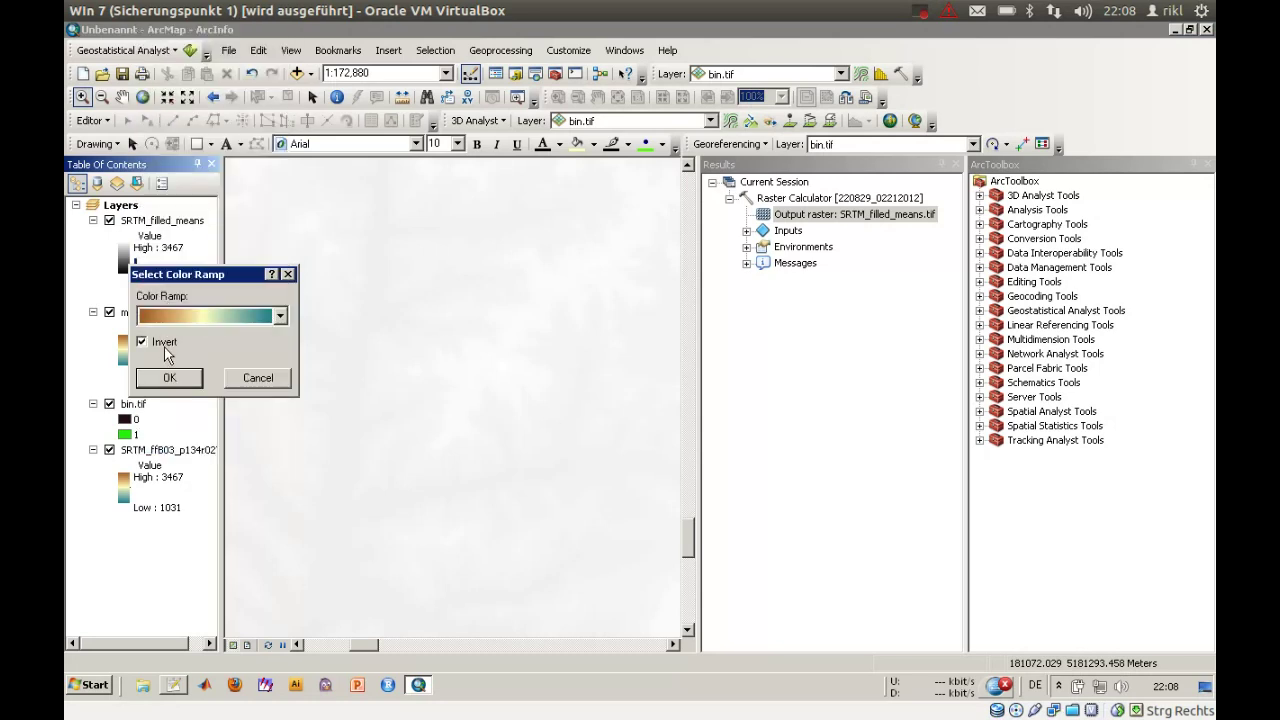
left_click(170, 378)
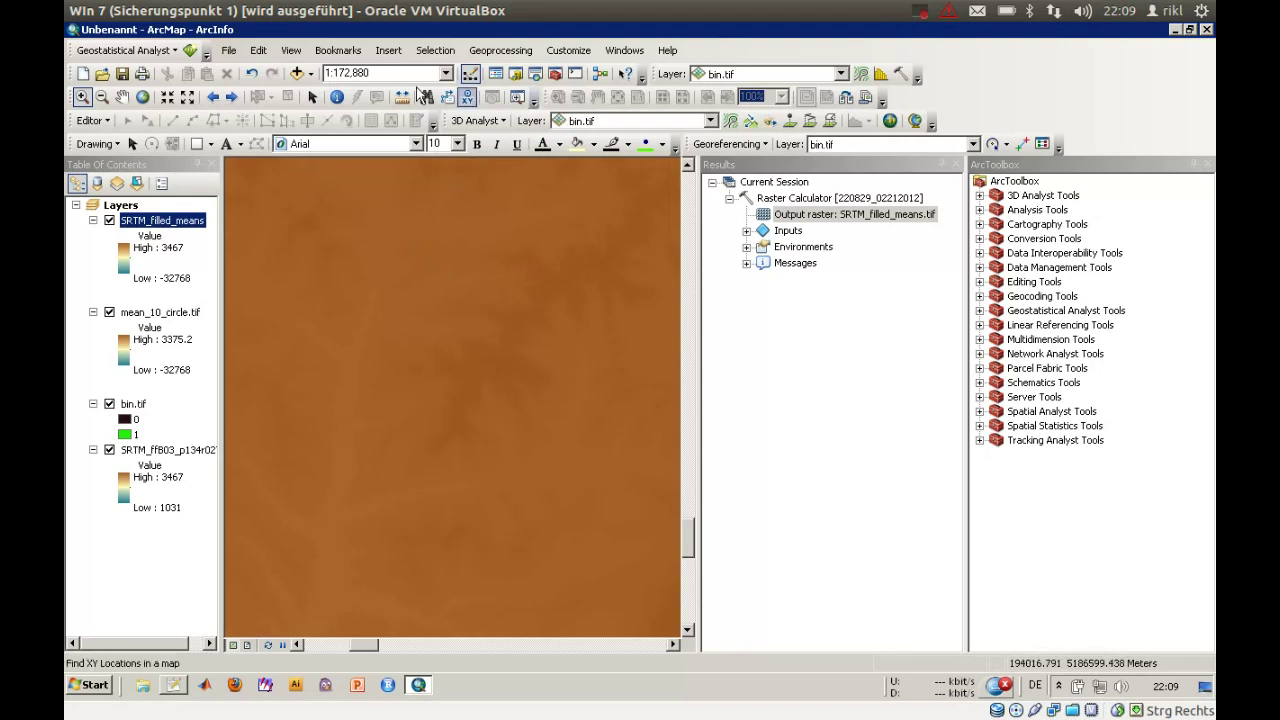
Step: Identify a map location across all layers and compare the filled raster's value with the mean, bin and original SRTM values
left_click(337, 96)
left_click(474, 301)
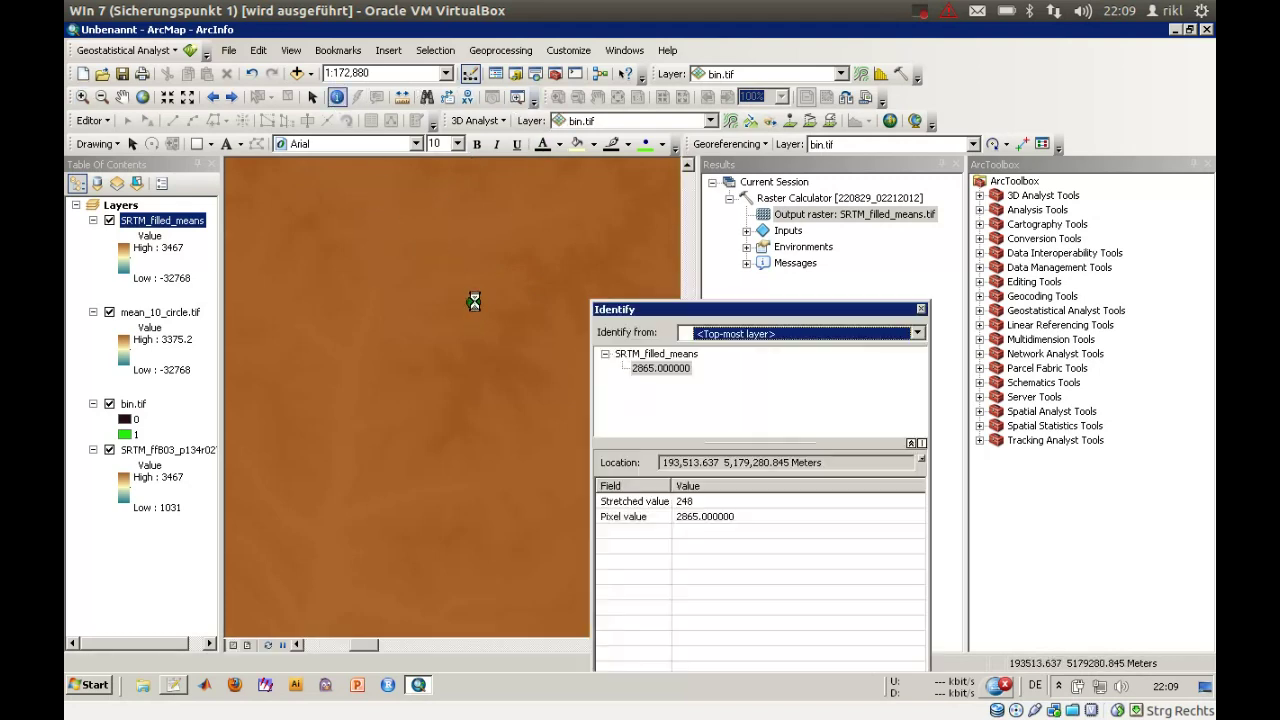
left_click(720, 336)
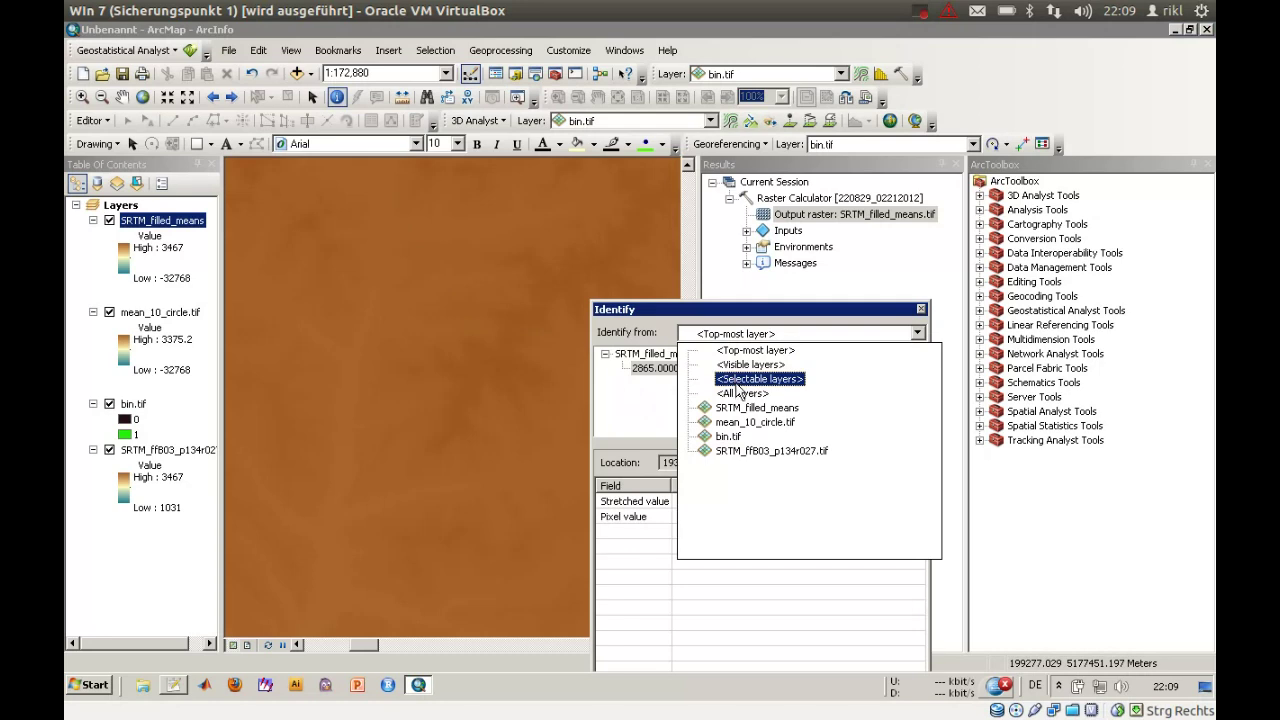
left_click(737, 393)
left_click(524, 367)
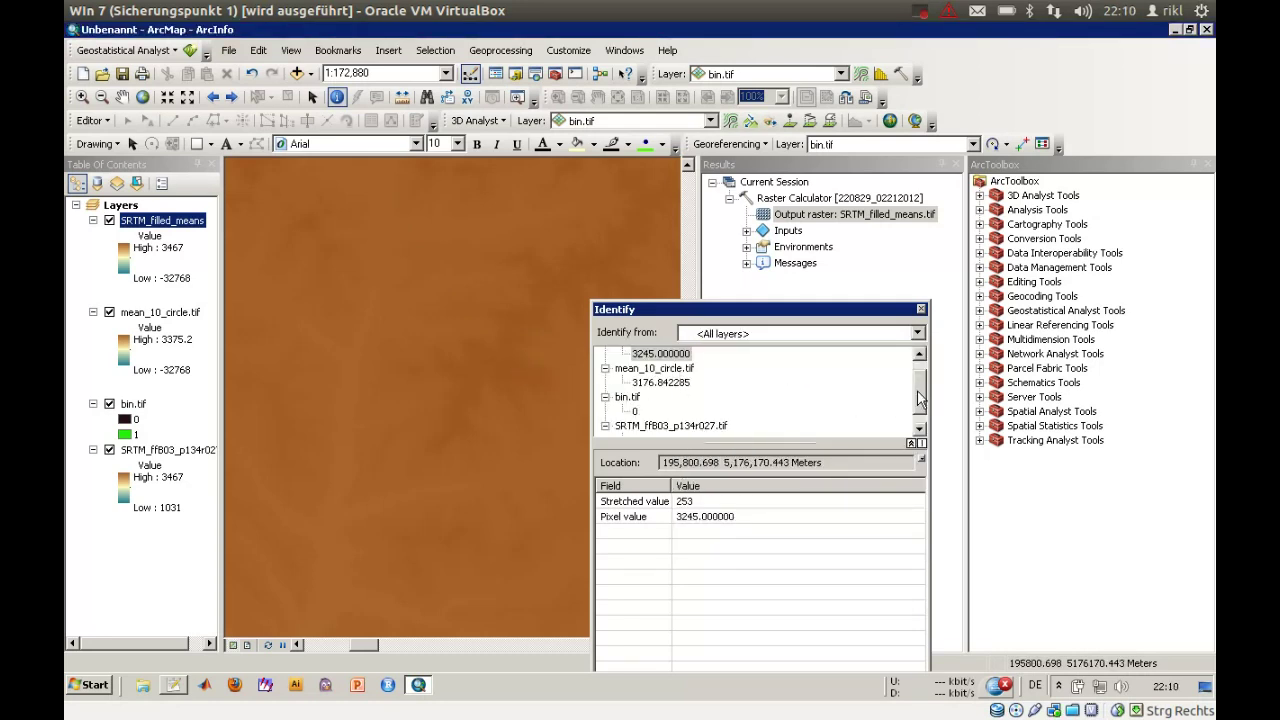
scroll(926, 392, "up", 1)
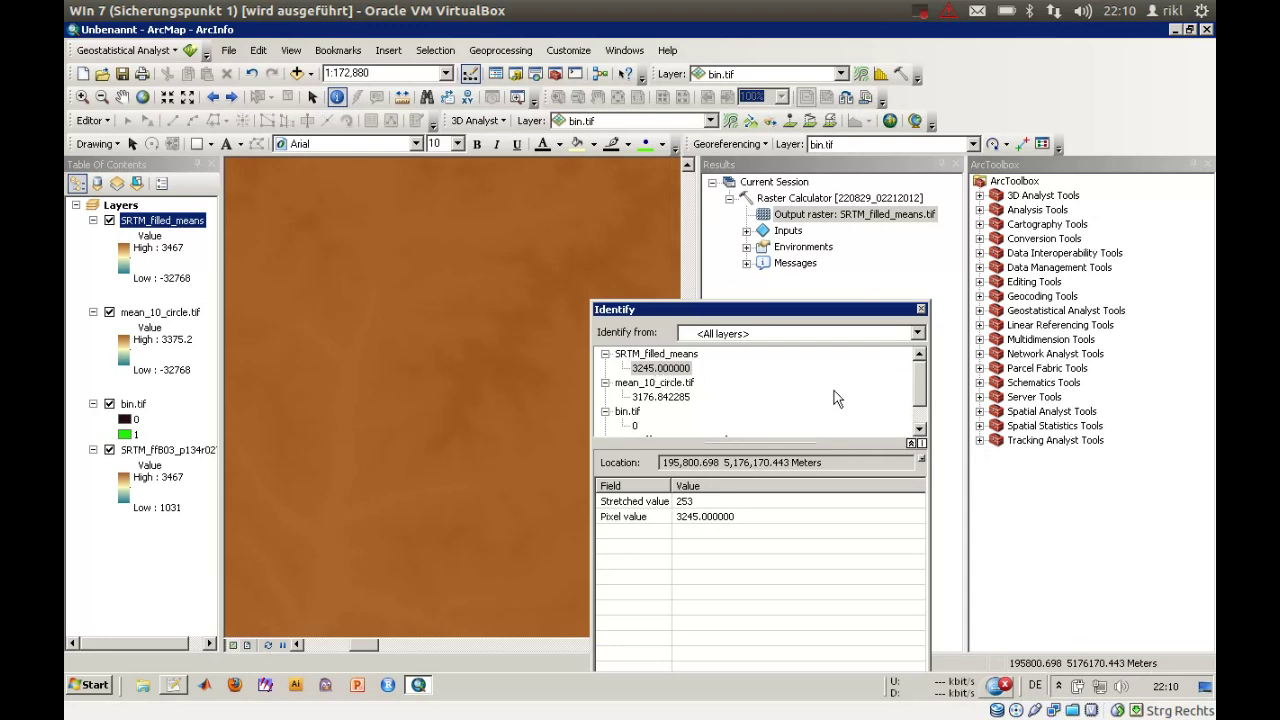
left_click_drag(920, 385, 921, 396)
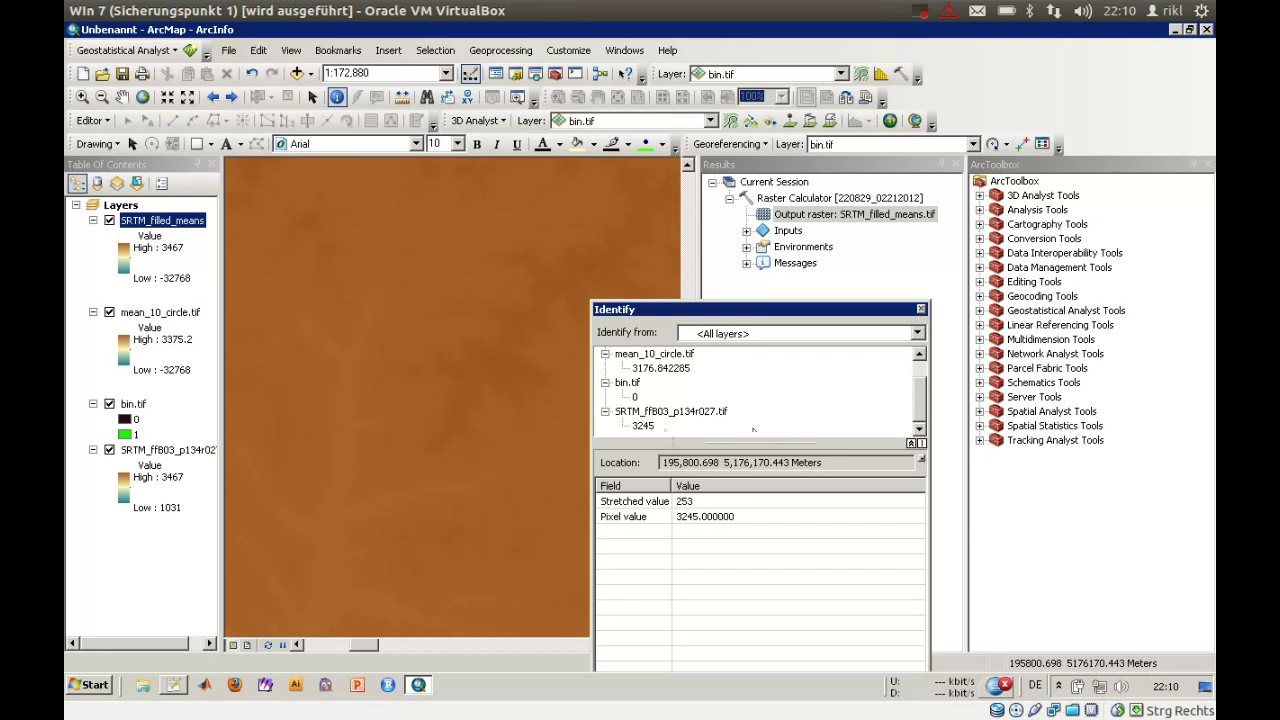
left_click(643, 426)
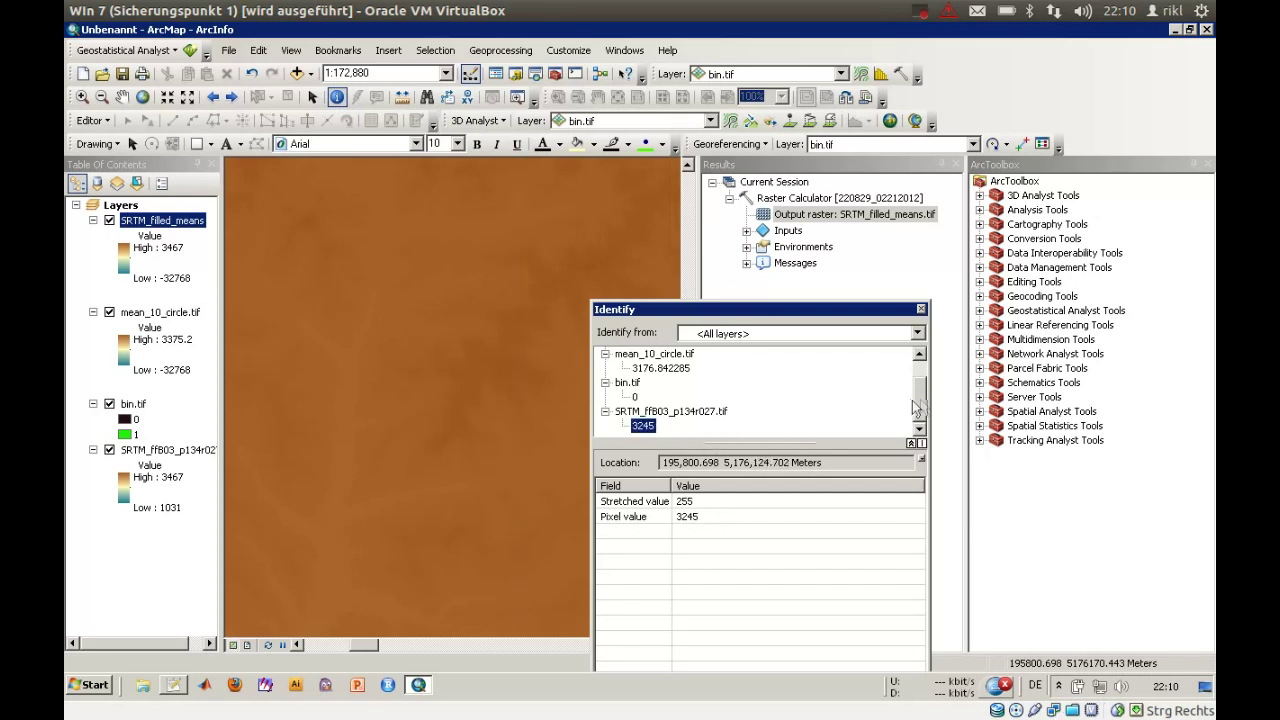
left_click_drag(924, 406, 924, 386)
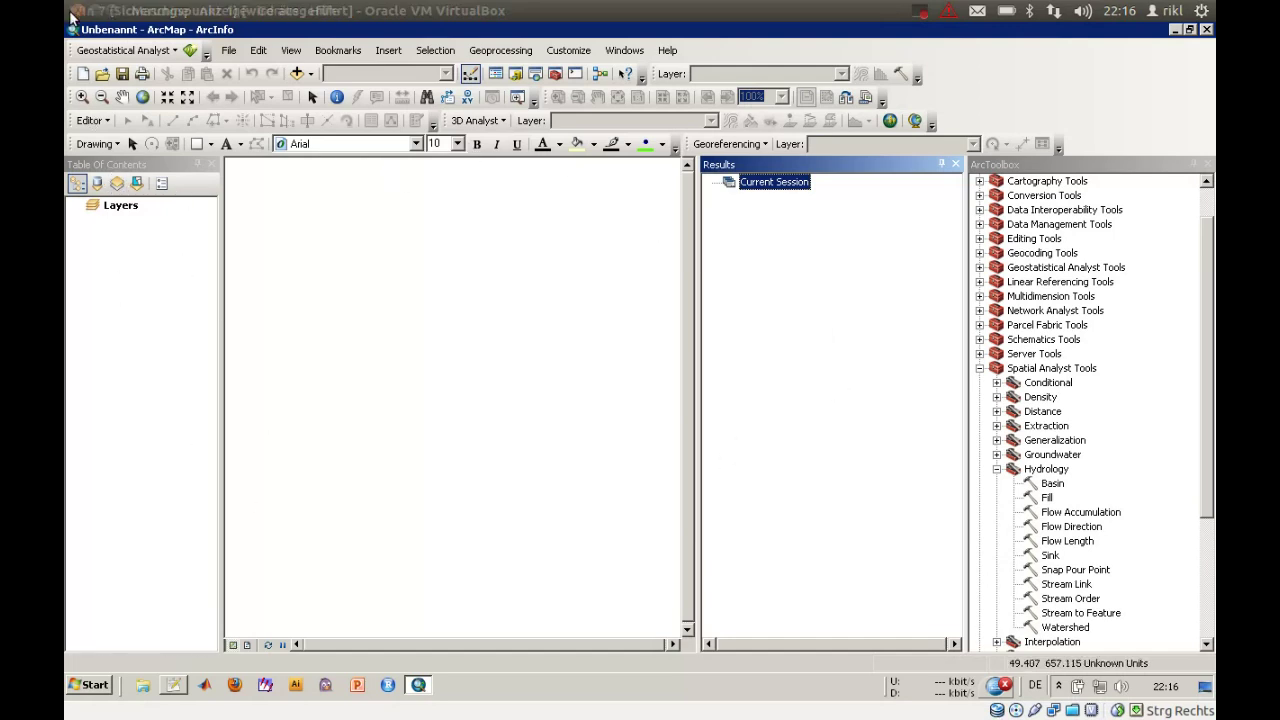
Step: Add SRTM_filled_means.tif from the georef folder and stretch its symbology from custom statistics with a minimum of 1000
left_click(296, 73)
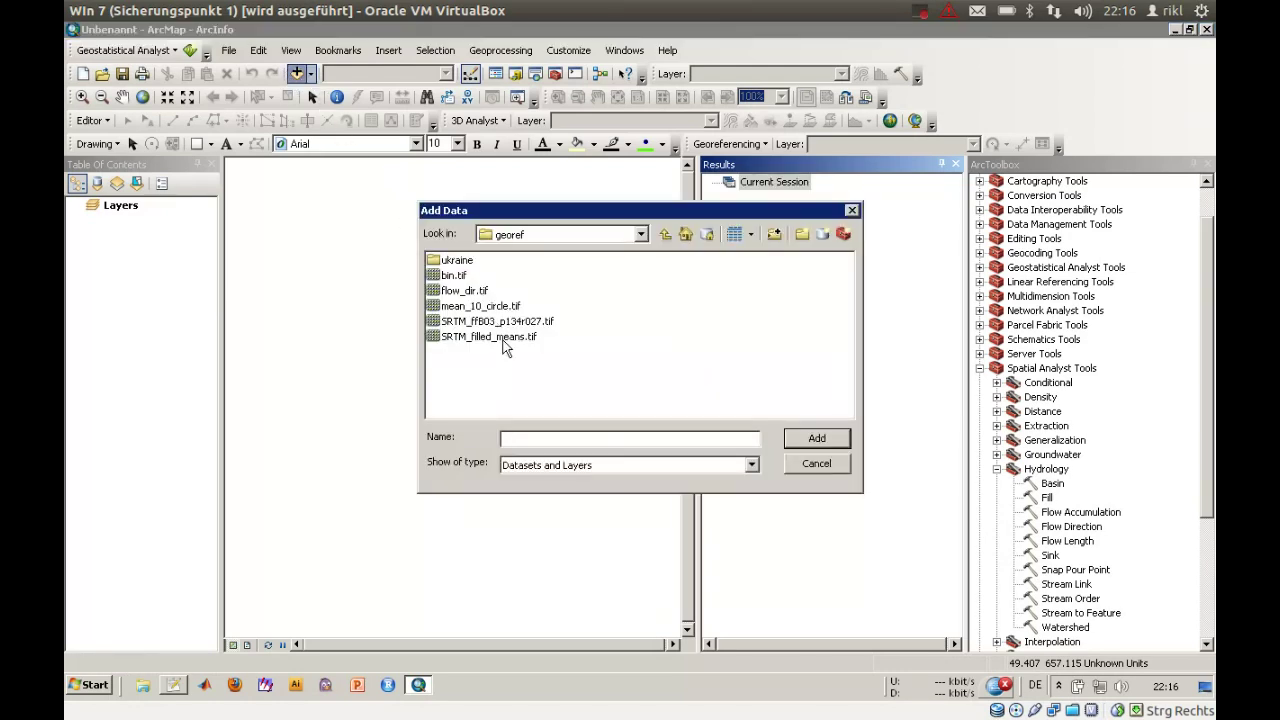
double_click(500, 336)
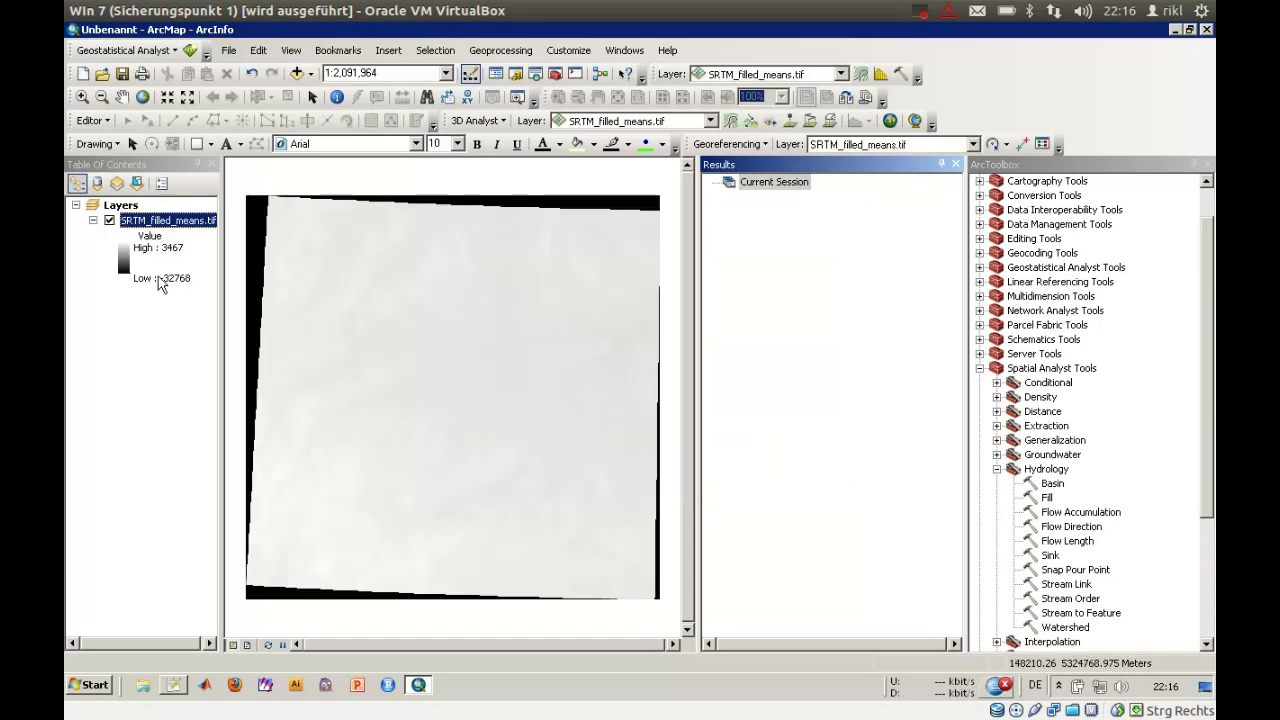
double_click(146, 224)
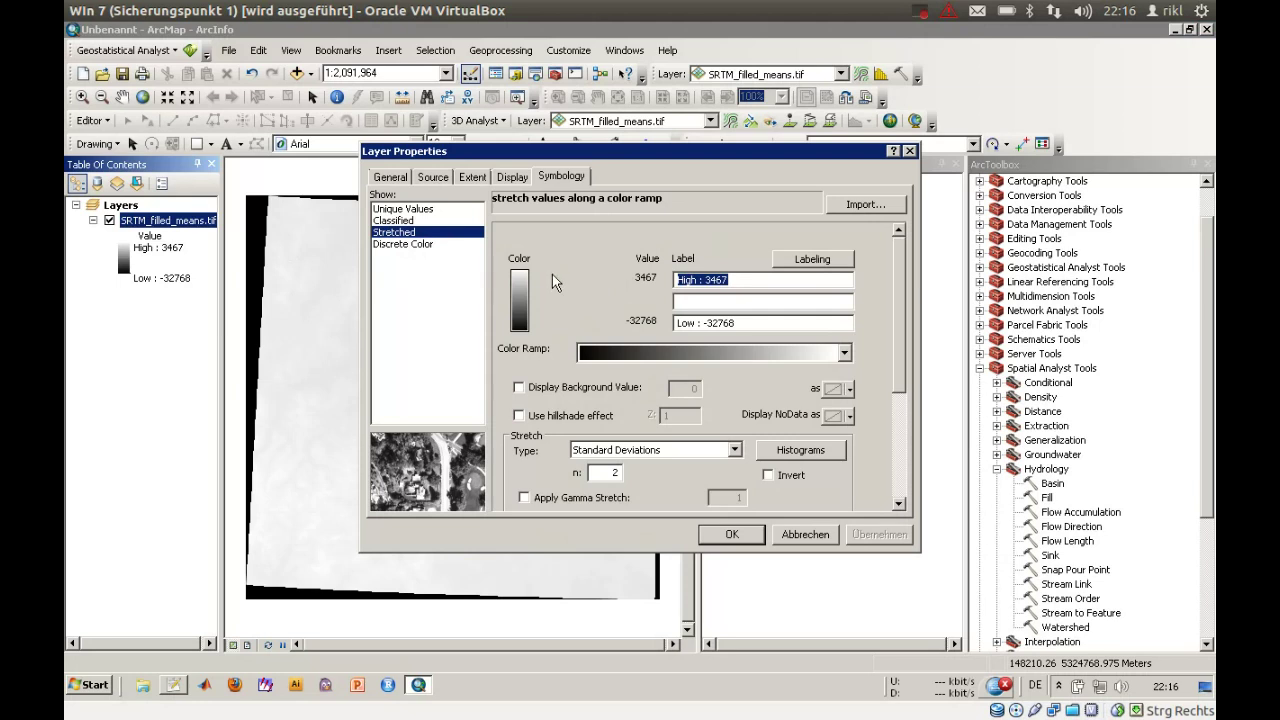
left_click(897, 432)
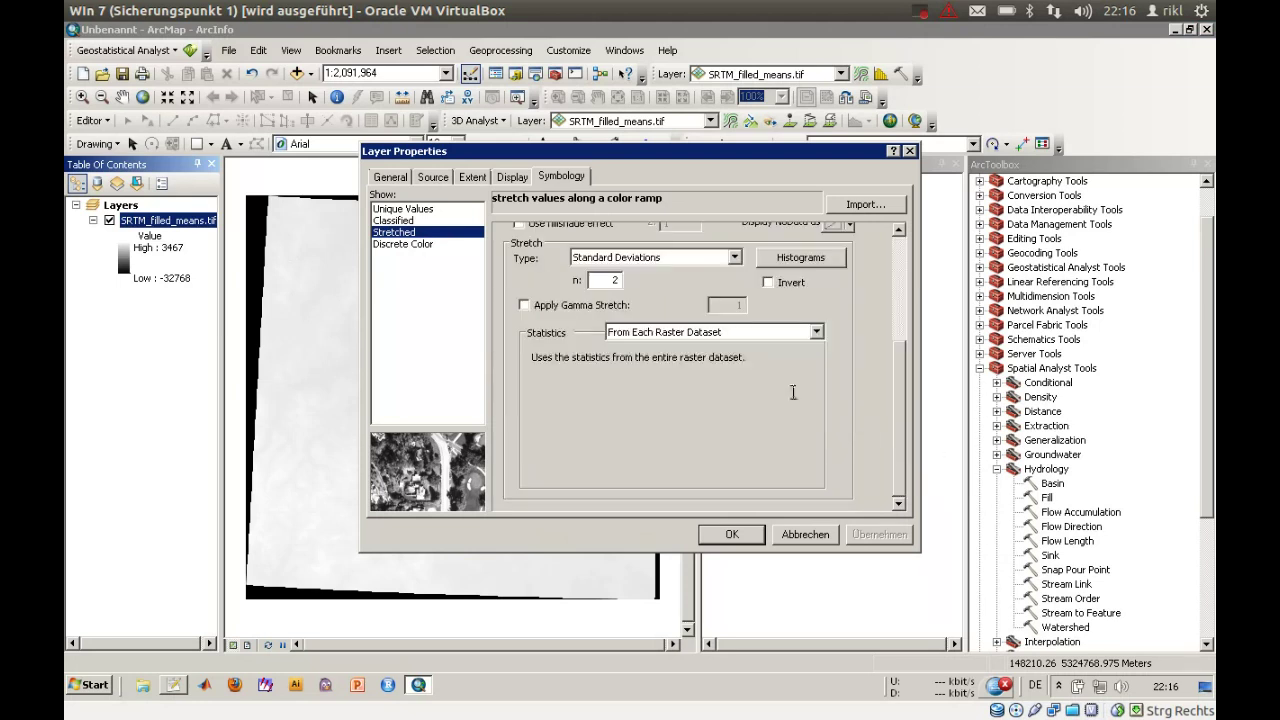
left_click(685, 336)
left_click(672, 372)
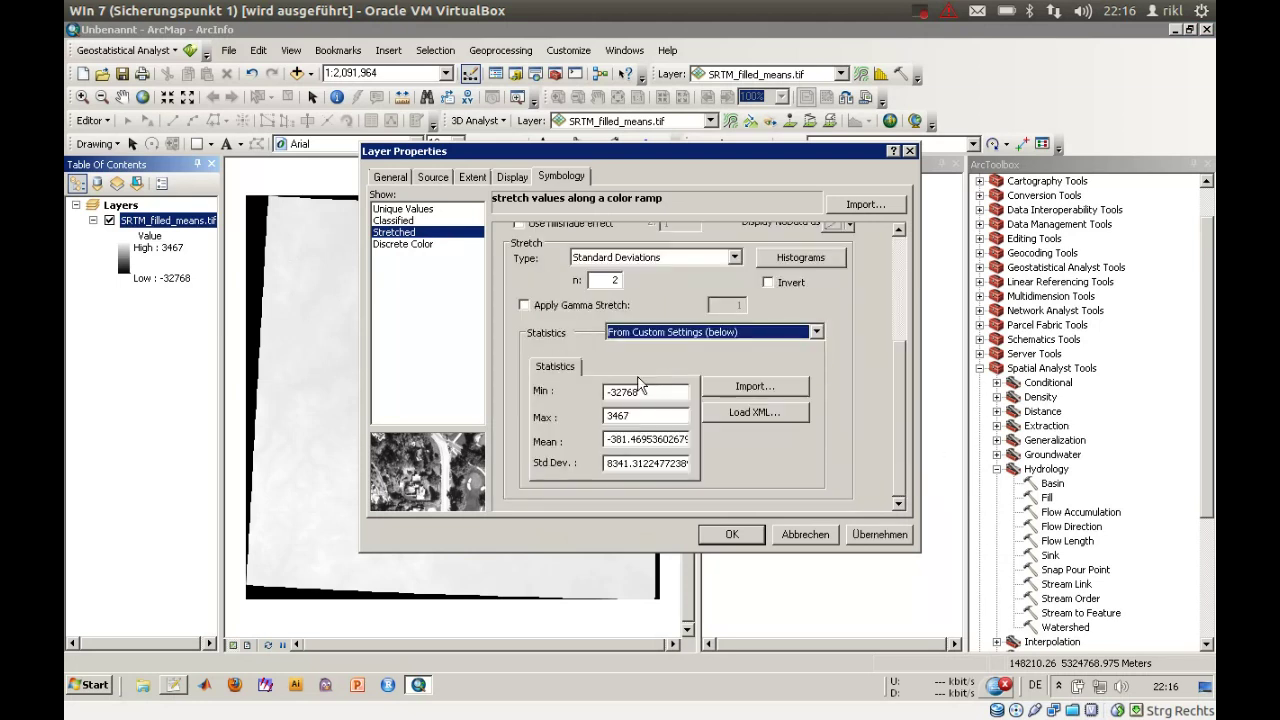
left_click_drag(647, 387, 577, 390)
type("1000")
key("Tab")
left_click(744, 534)
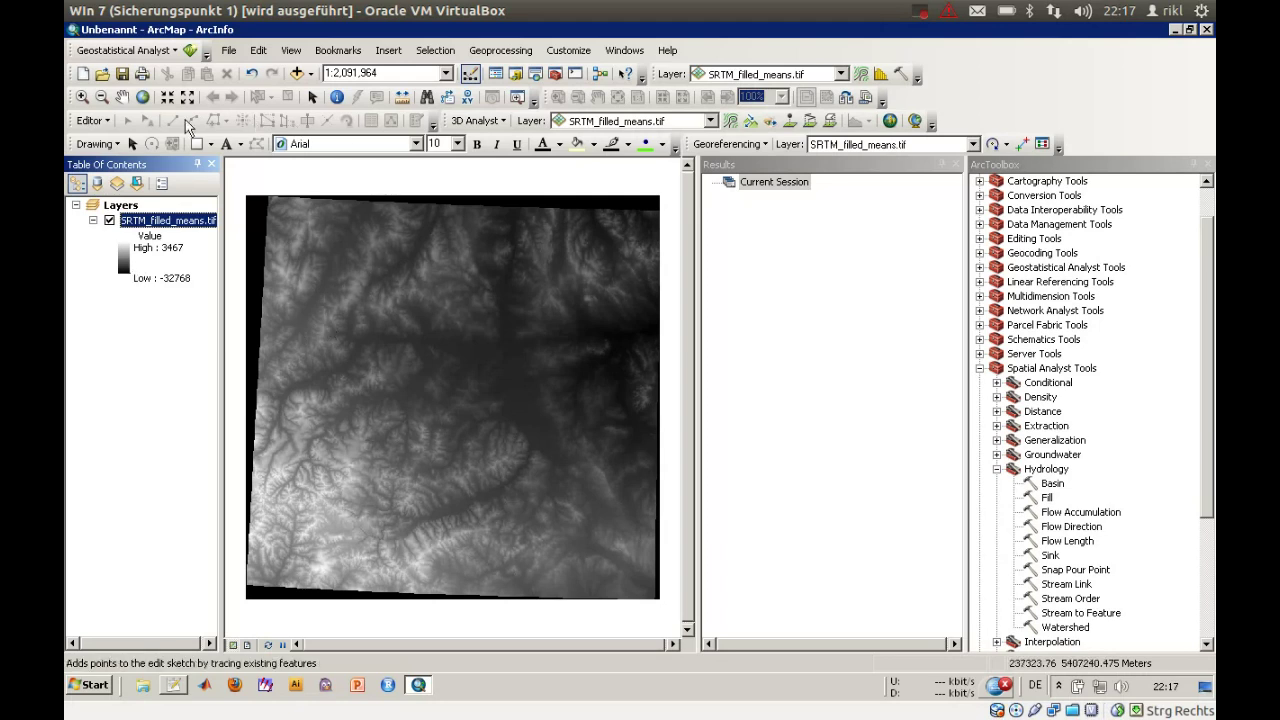
Step: Open the Fill tool from the Spatial Analyst Hydrology toolset and set SRTM_filled_means.tif as the input surface raster
mouse_move(78, 101)
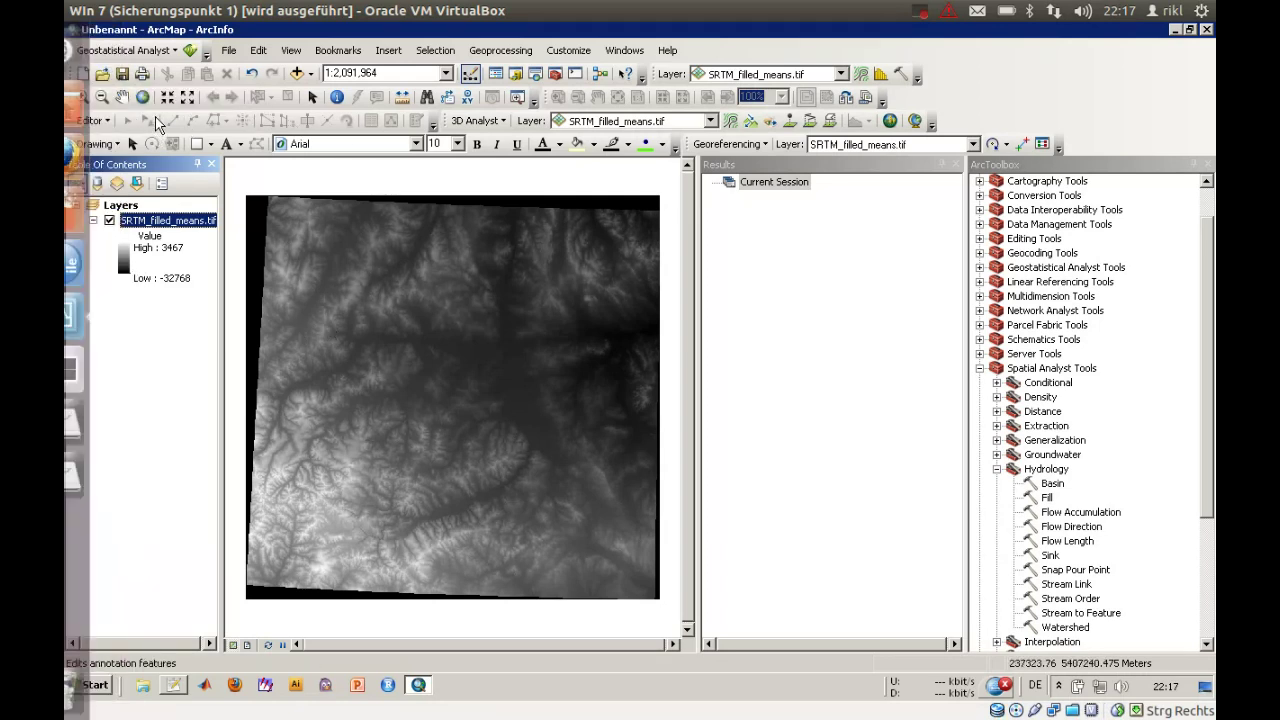
left_click_drag(274, 478, 505, 565)
left_click_drag(573, 510, 525, 530)
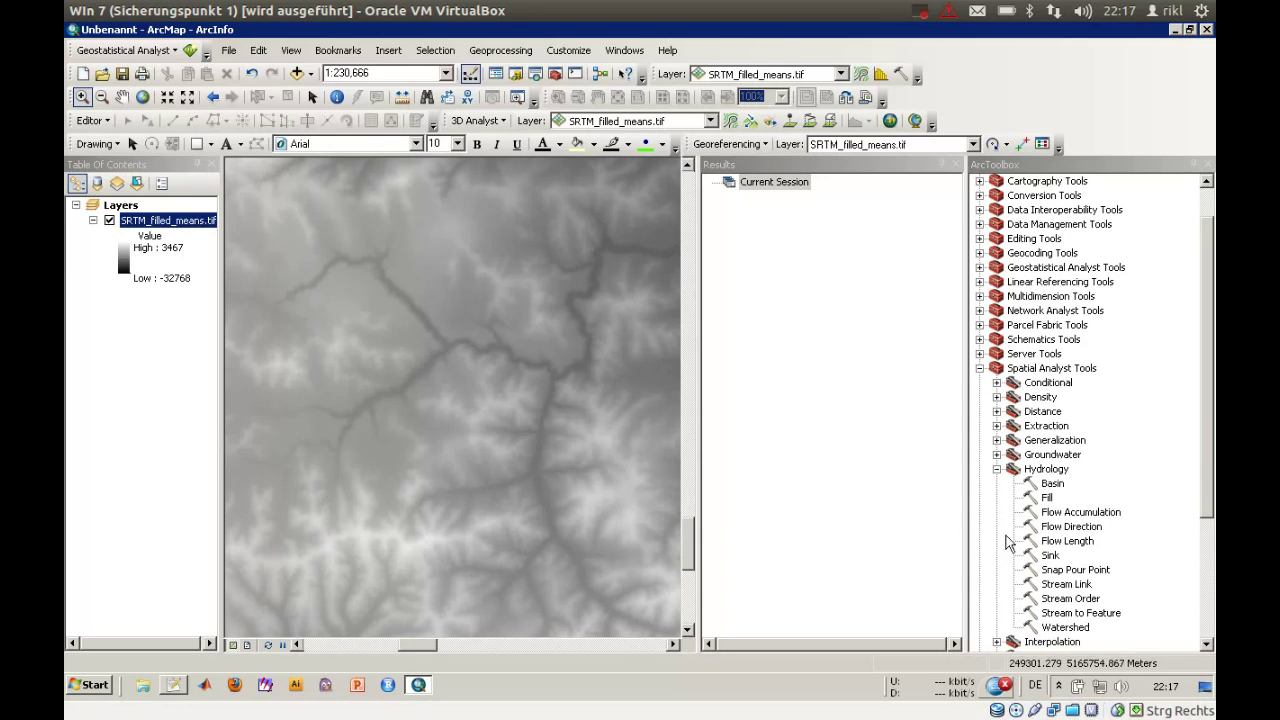
left_click(980, 368)
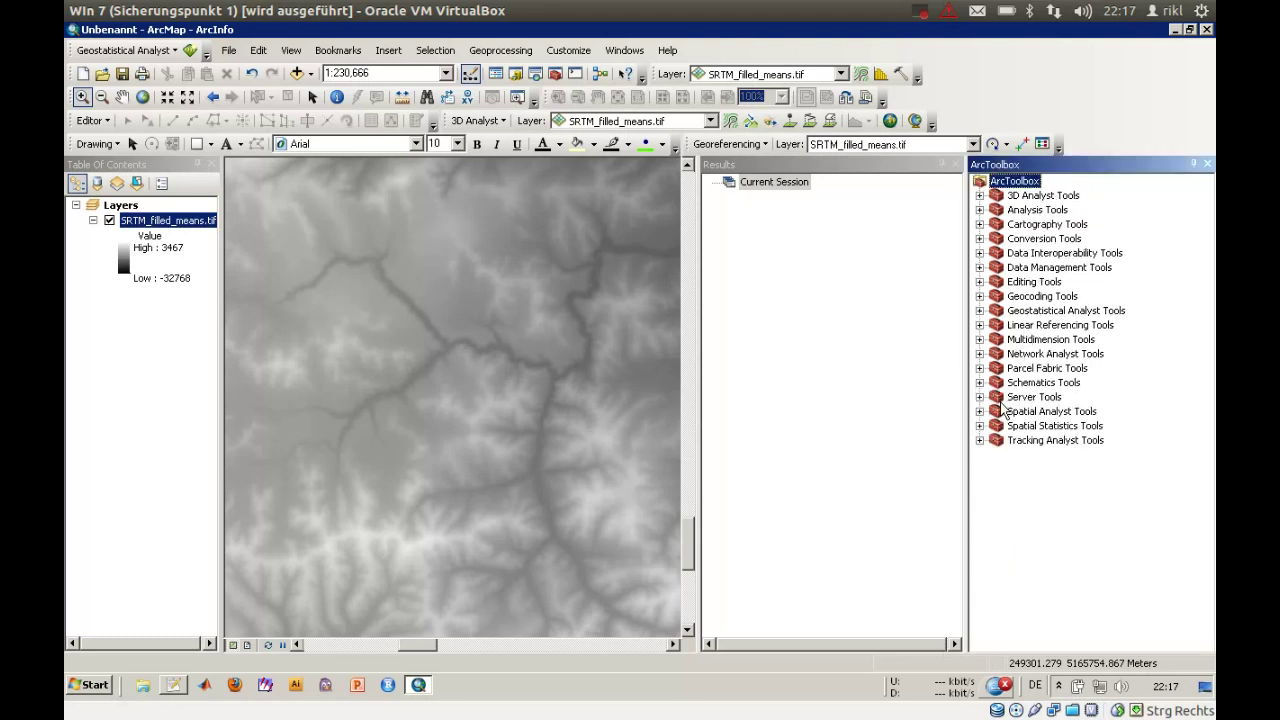
left_click(980, 411)
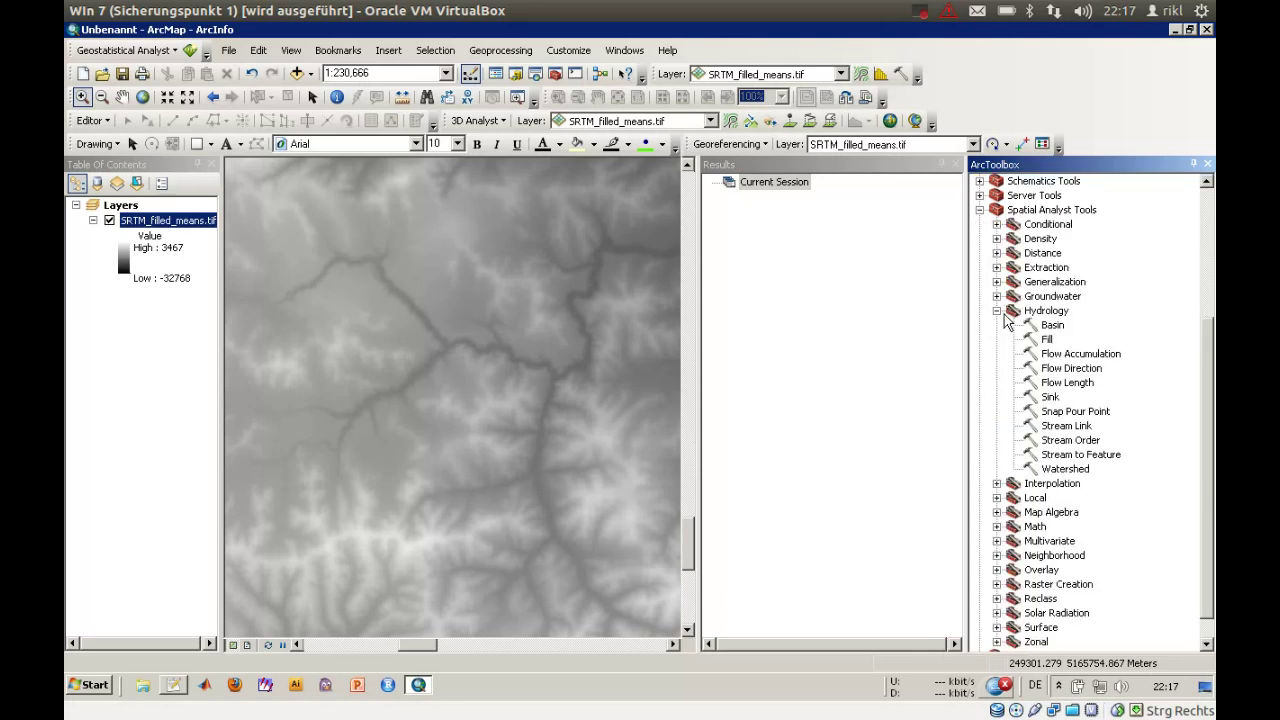
left_click(1040, 312)
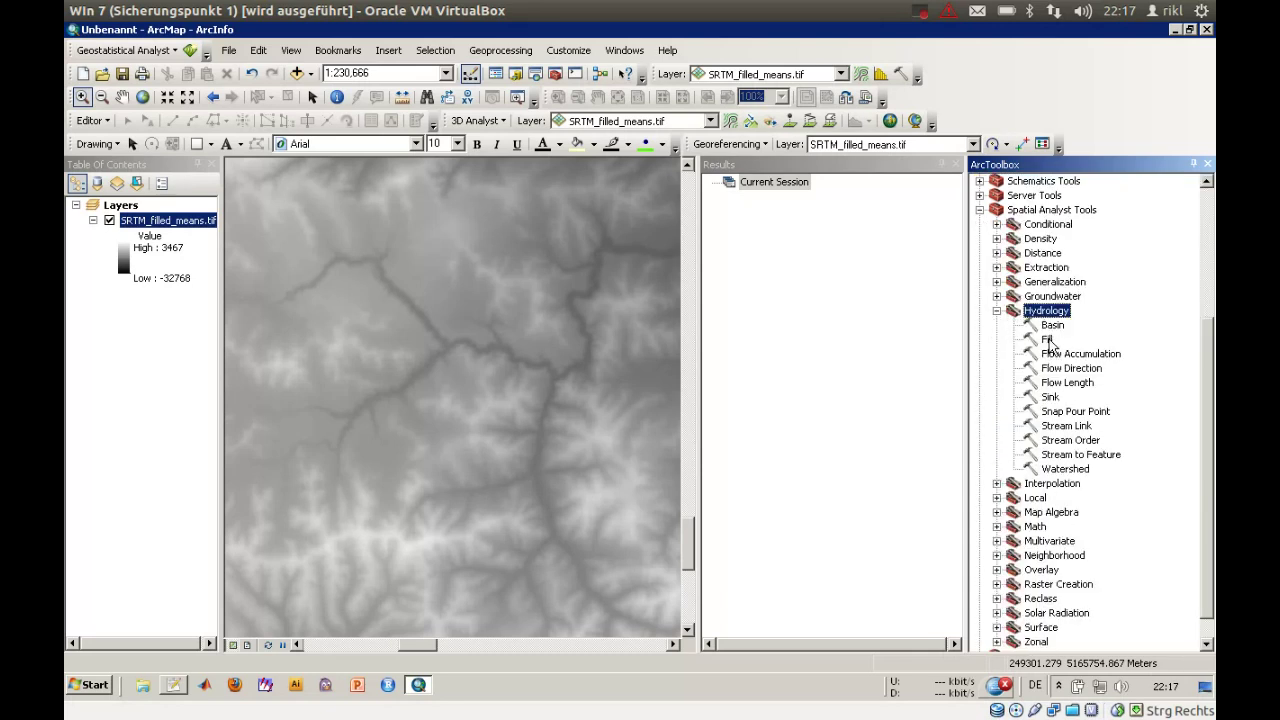
left_click(1046, 340)
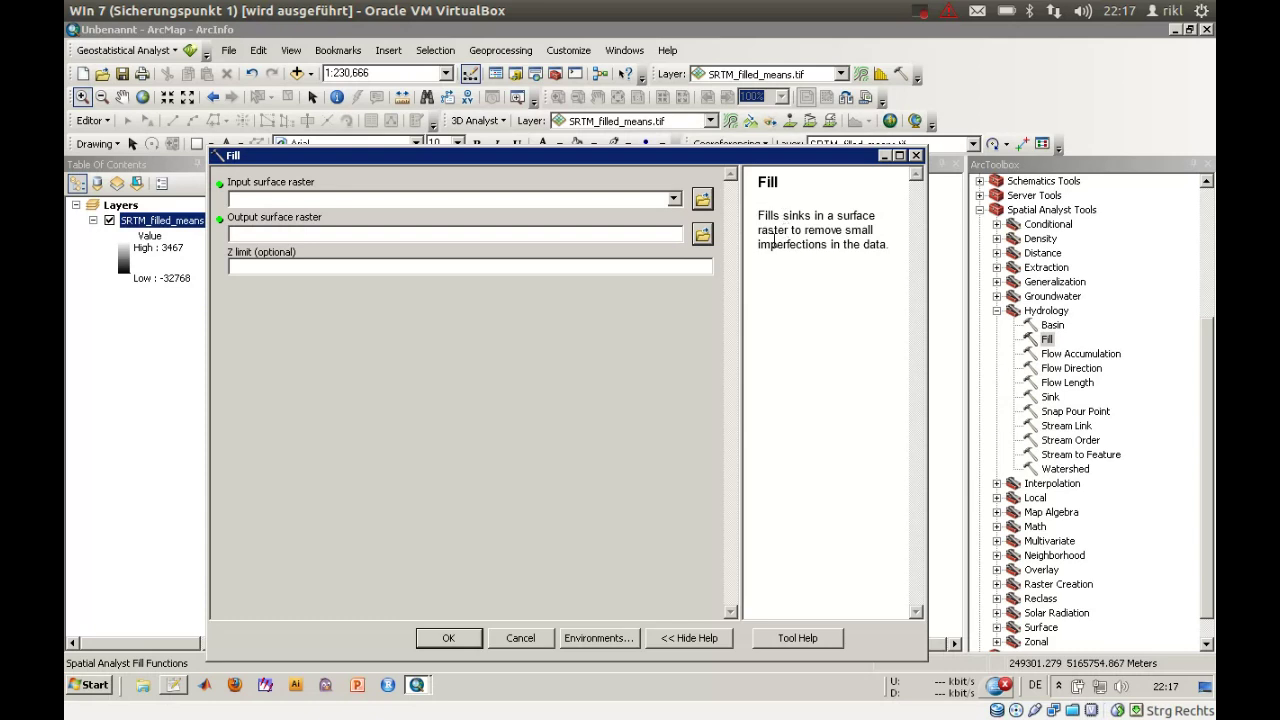
left_click(522, 200)
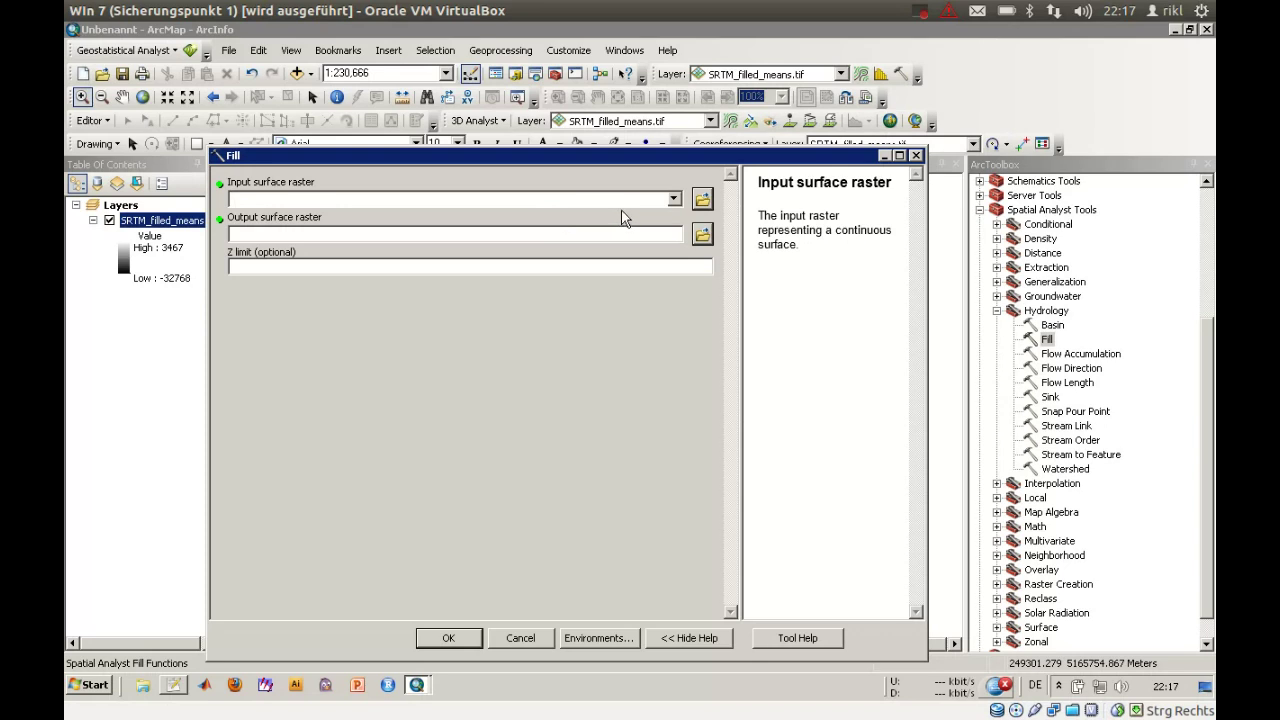
left_click(675, 199)
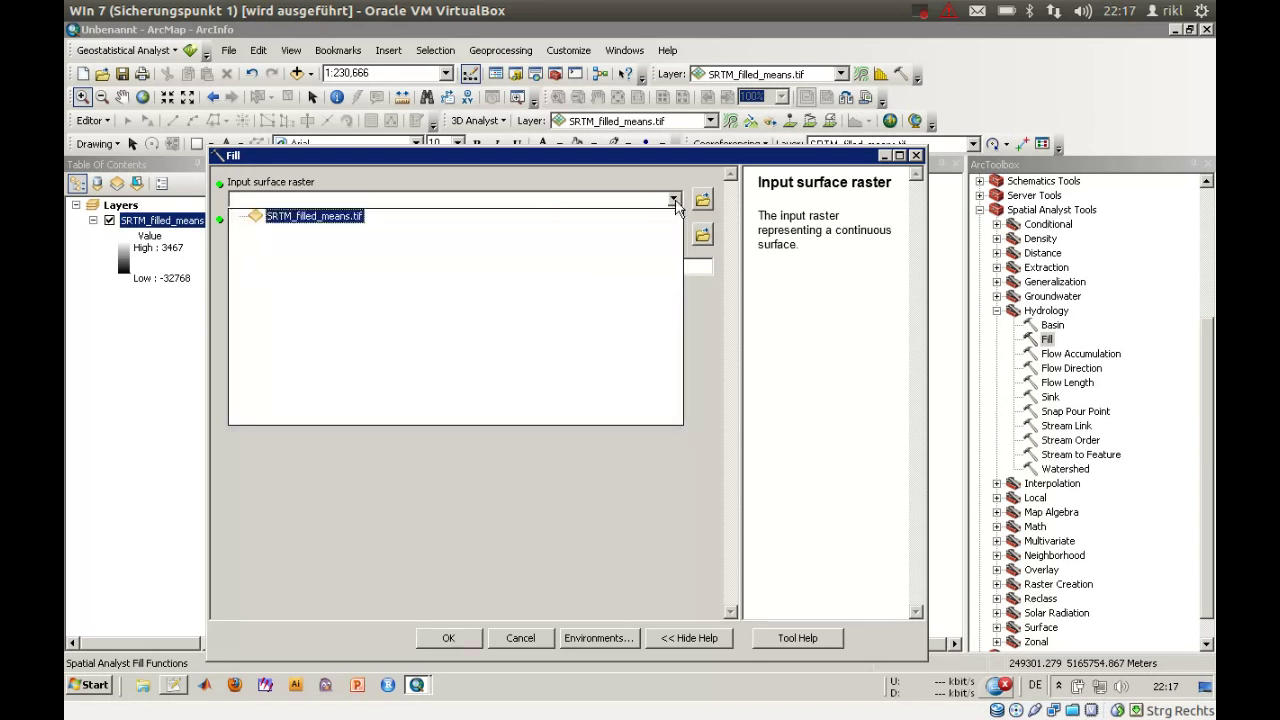
left_click(670, 186)
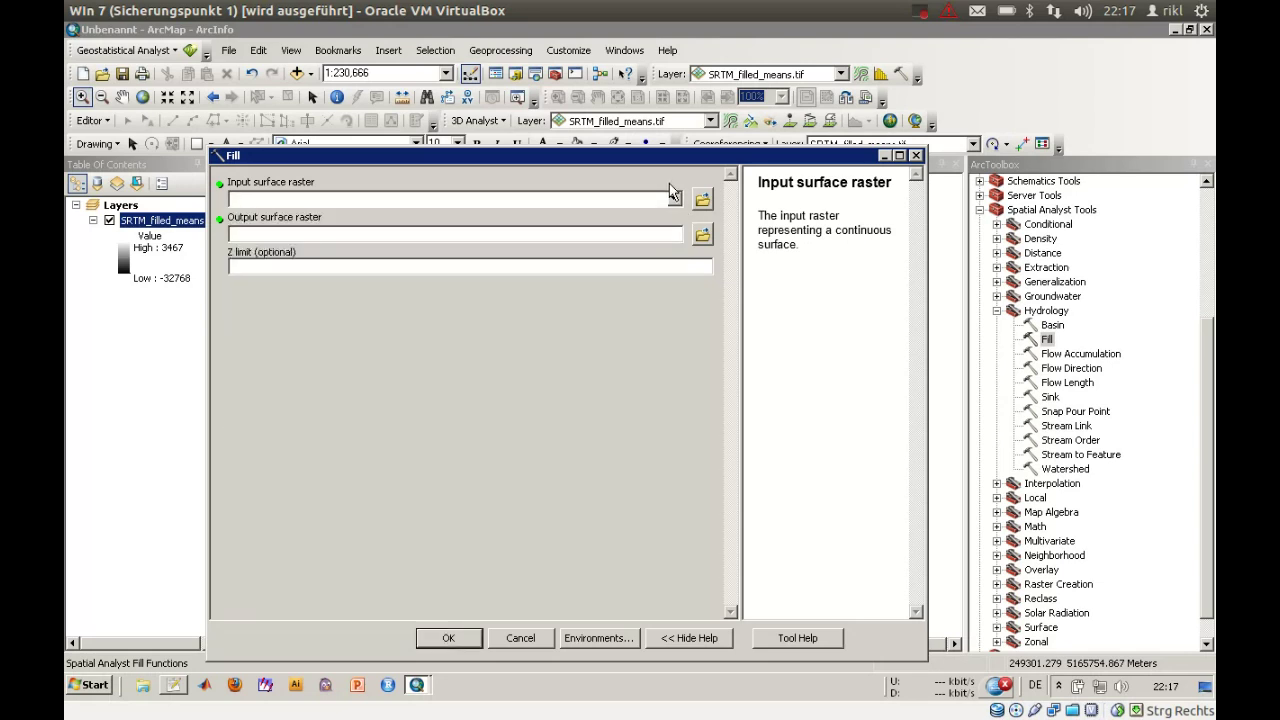
left_click(675, 200)
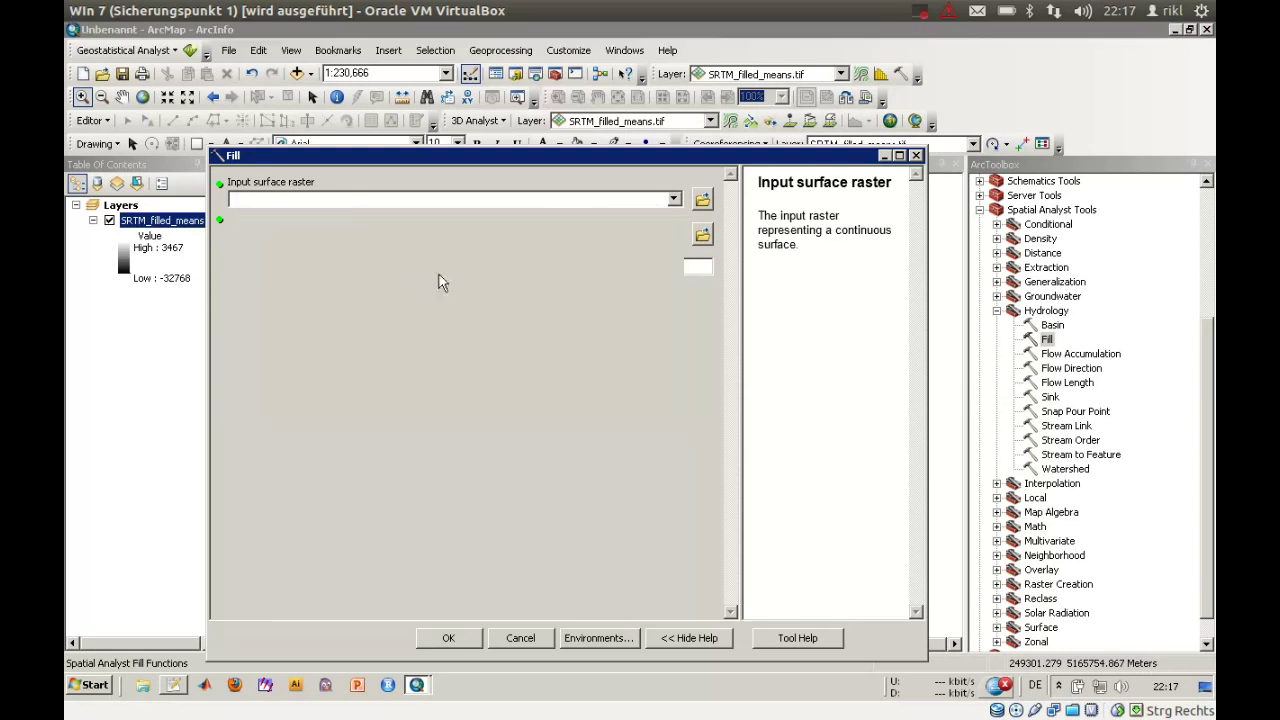
Step: Save the Fill output as fill_srtm.tif in the georef folder, leave the Z limit empty, and run the tool
left_click(703, 234)
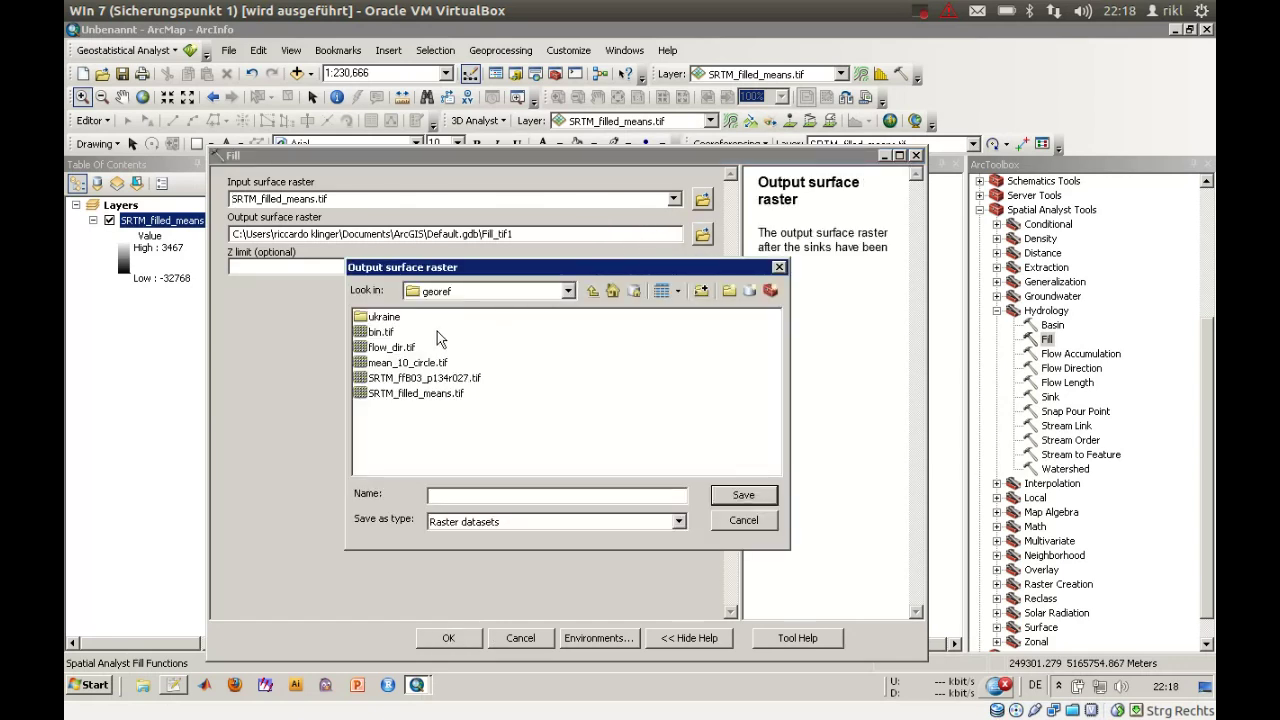
type("fo")
key("BackSpace")
type("i")
type(".tif")
key("Return")
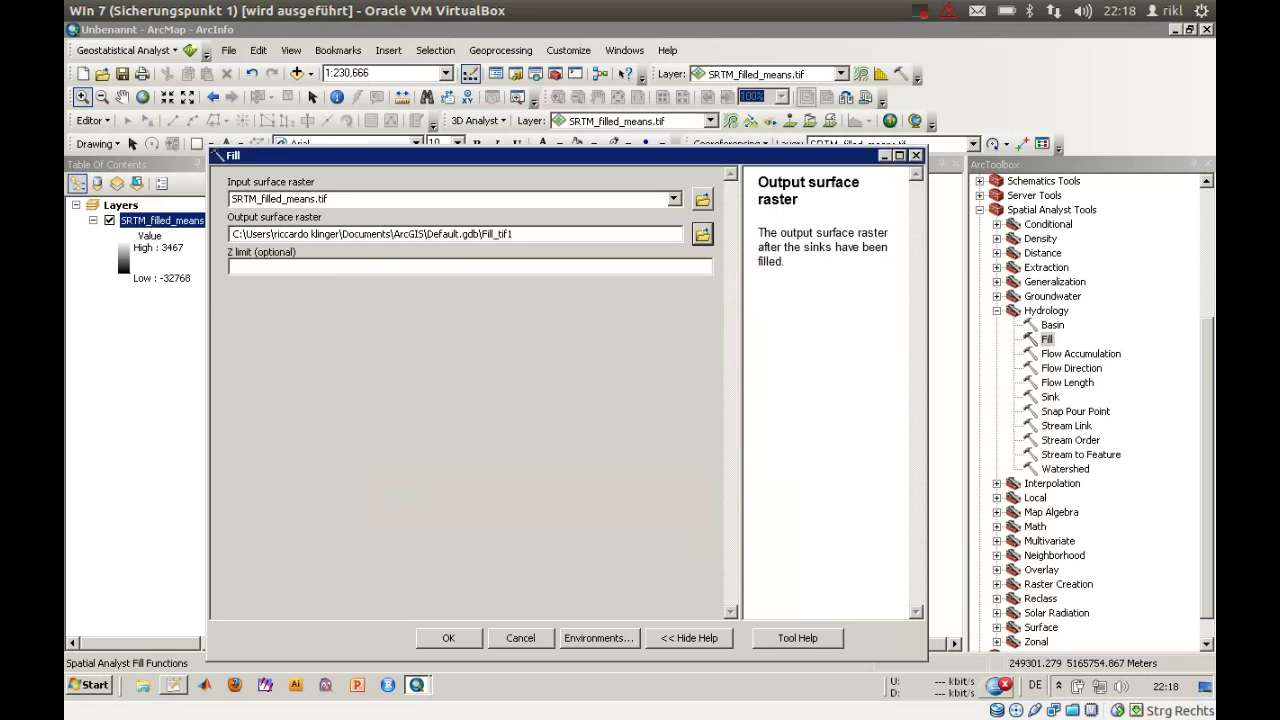
left_click(347, 265)
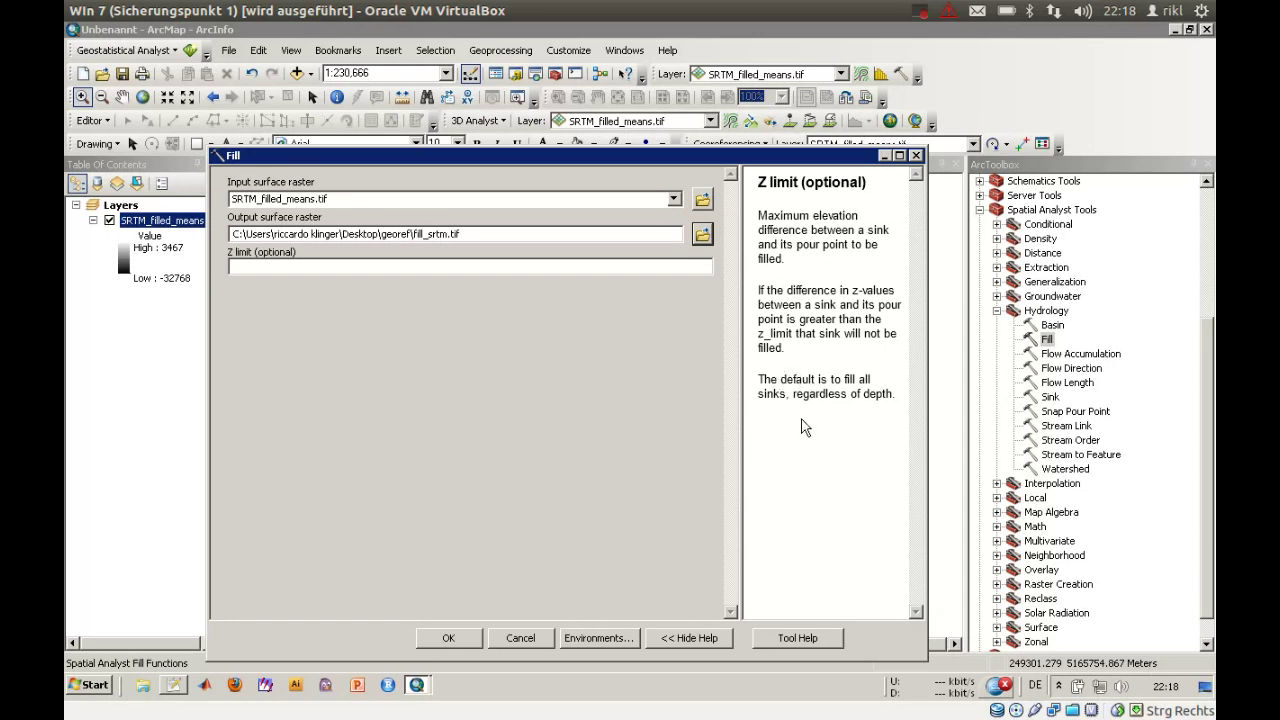
left_click(465, 641)
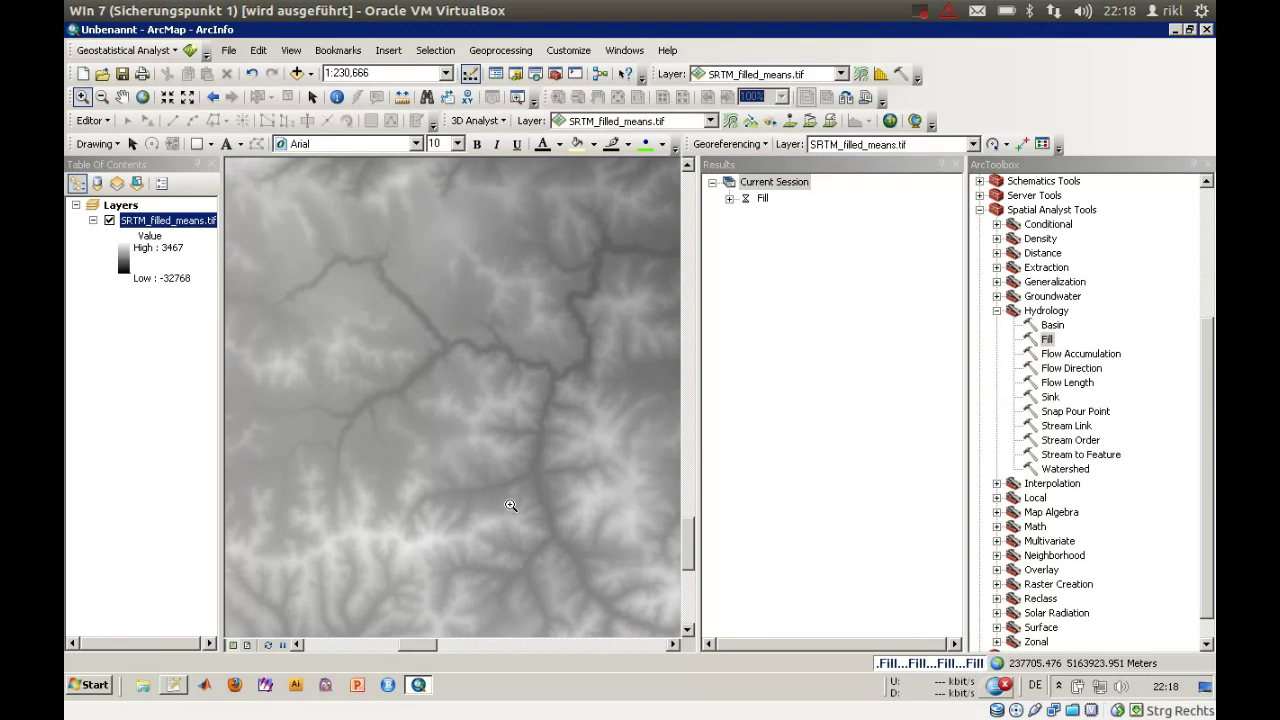
Step: Add the finished Fill tool's output raster, fill_srtm.tif, to the map from the current session's geoprocessing results
left_click(728, 206)
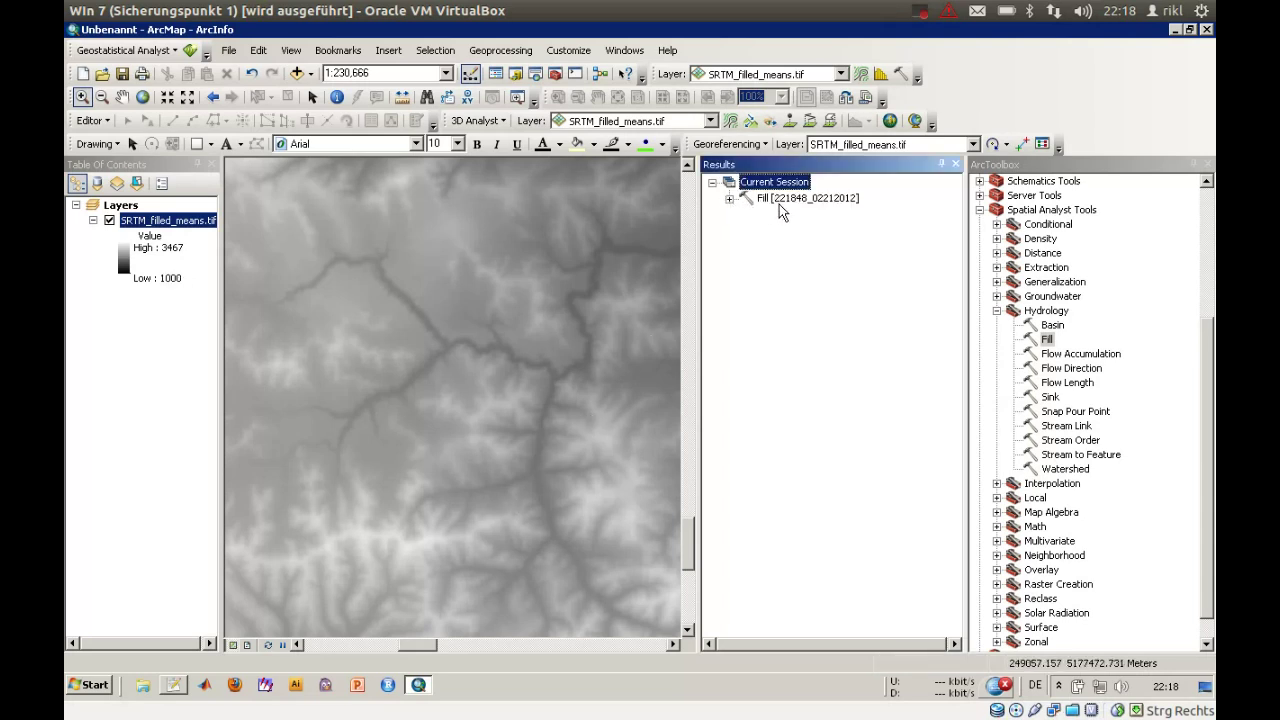
right_click(779, 200)
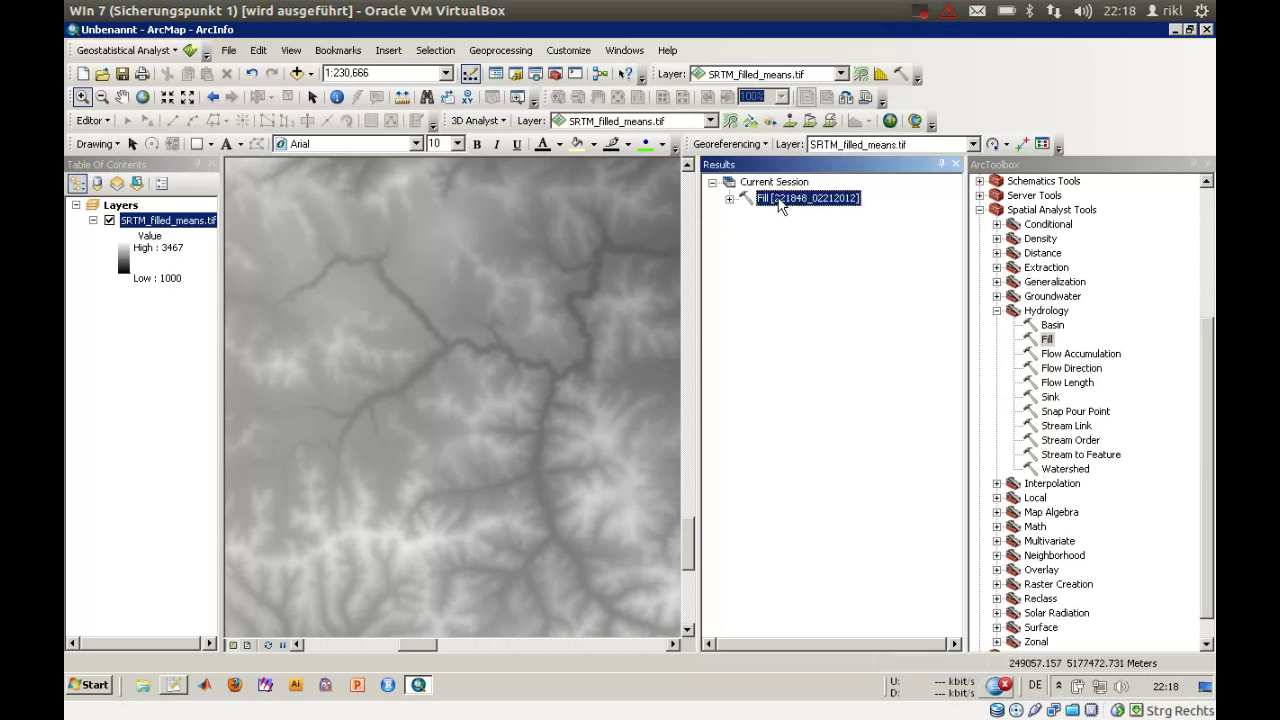
left_click(729, 200)
right_click(811, 214)
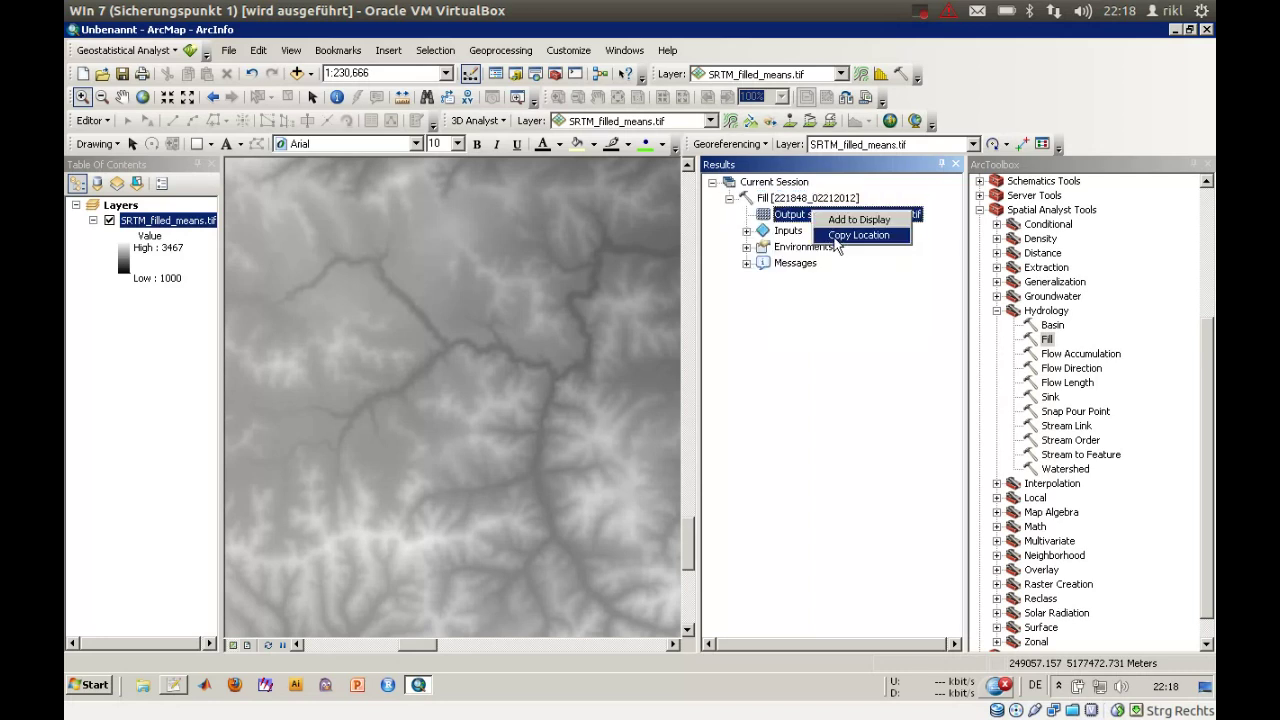
left_click(836, 226)
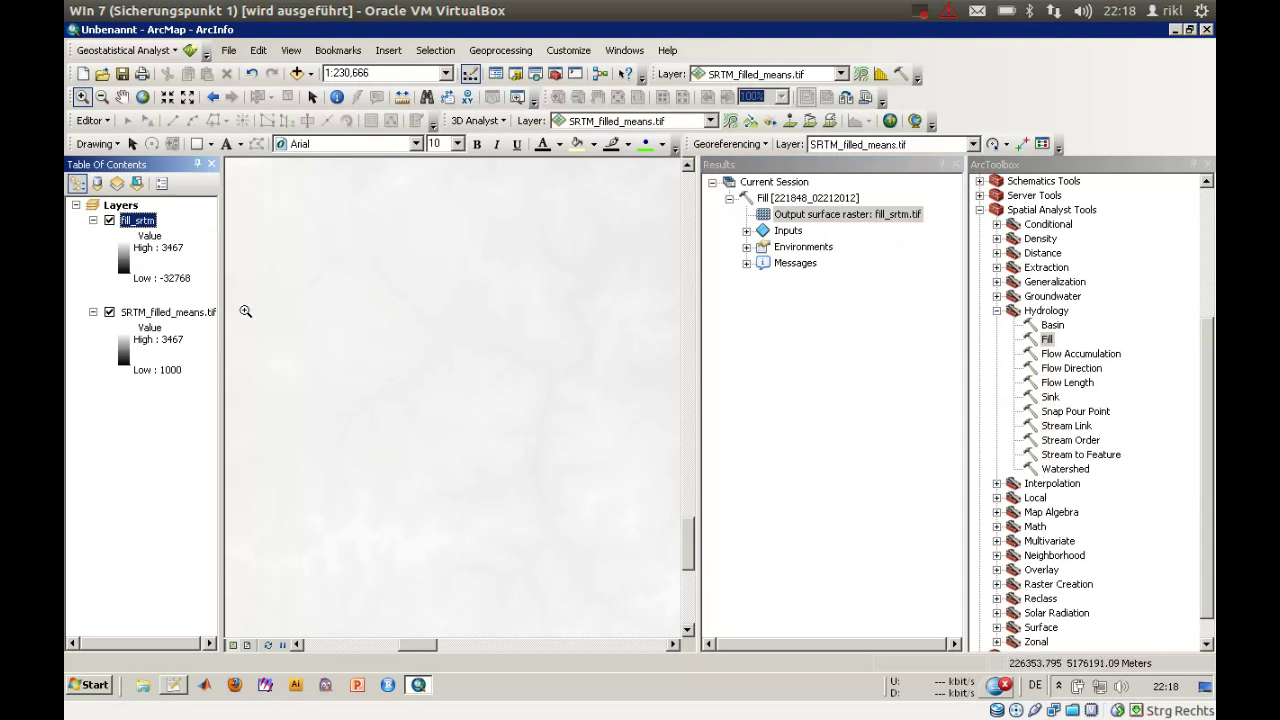
Step: Stretch fill_srtm's symbology from custom statistics with a minimum of 1000 and compare it with the layer below in a small area
left_click(122, 276)
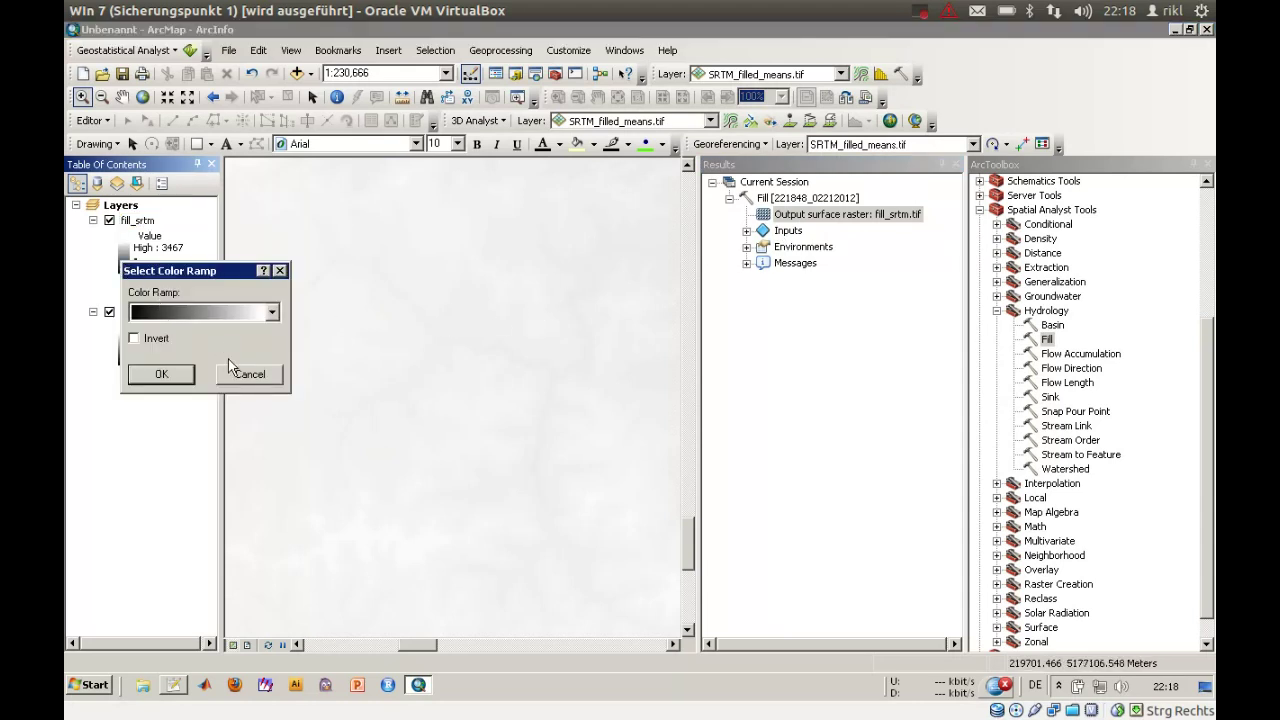
left_click(248, 375)
double_click(137, 220)
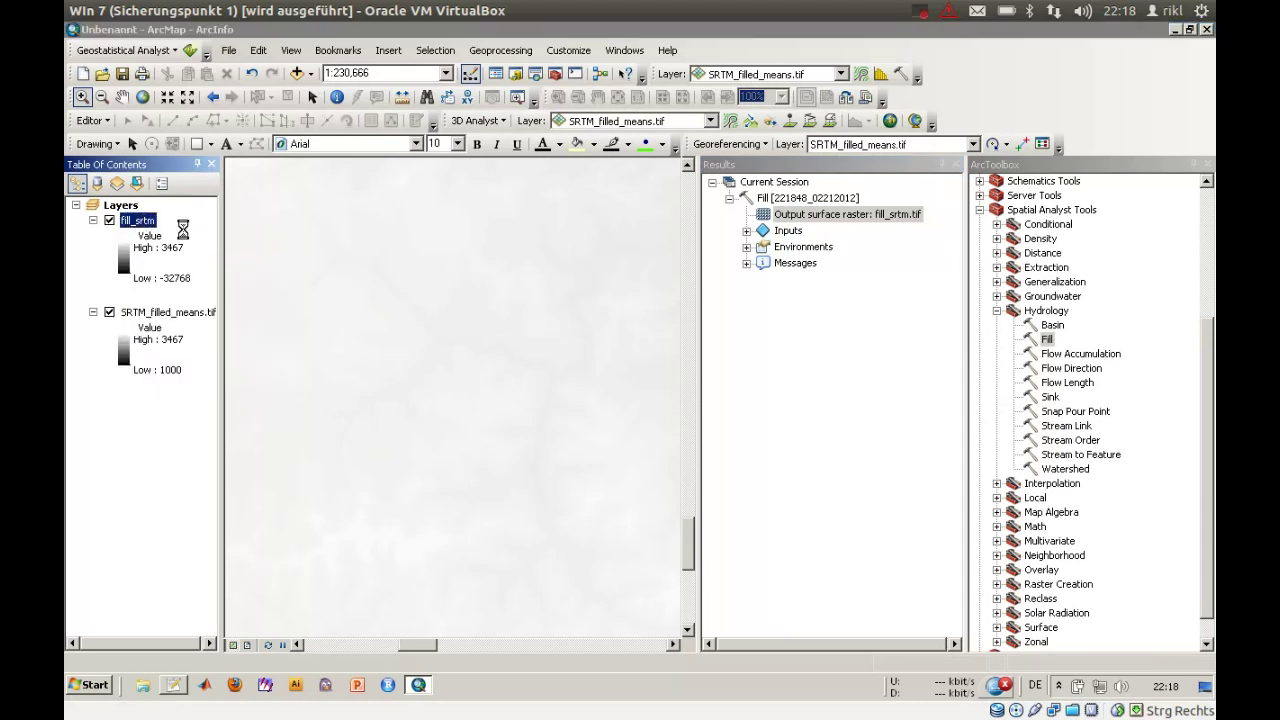
scroll(905, 457, "down", 3)
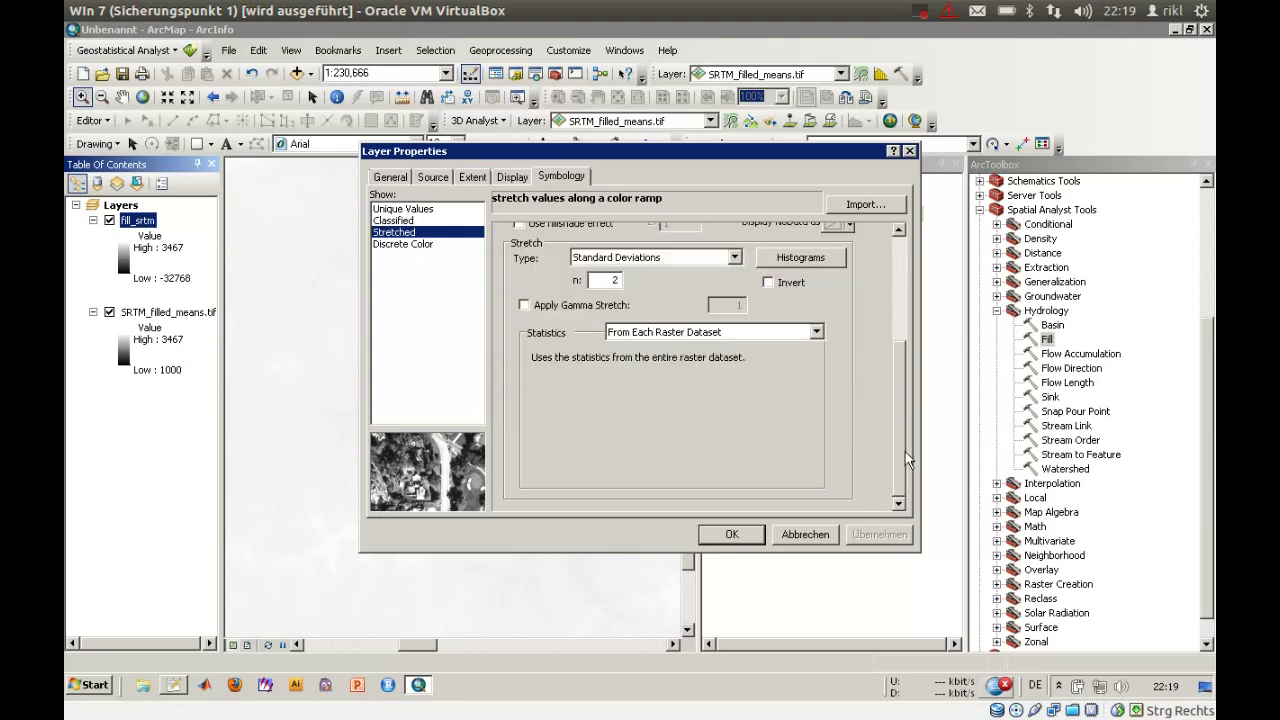
left_click(750, 332)
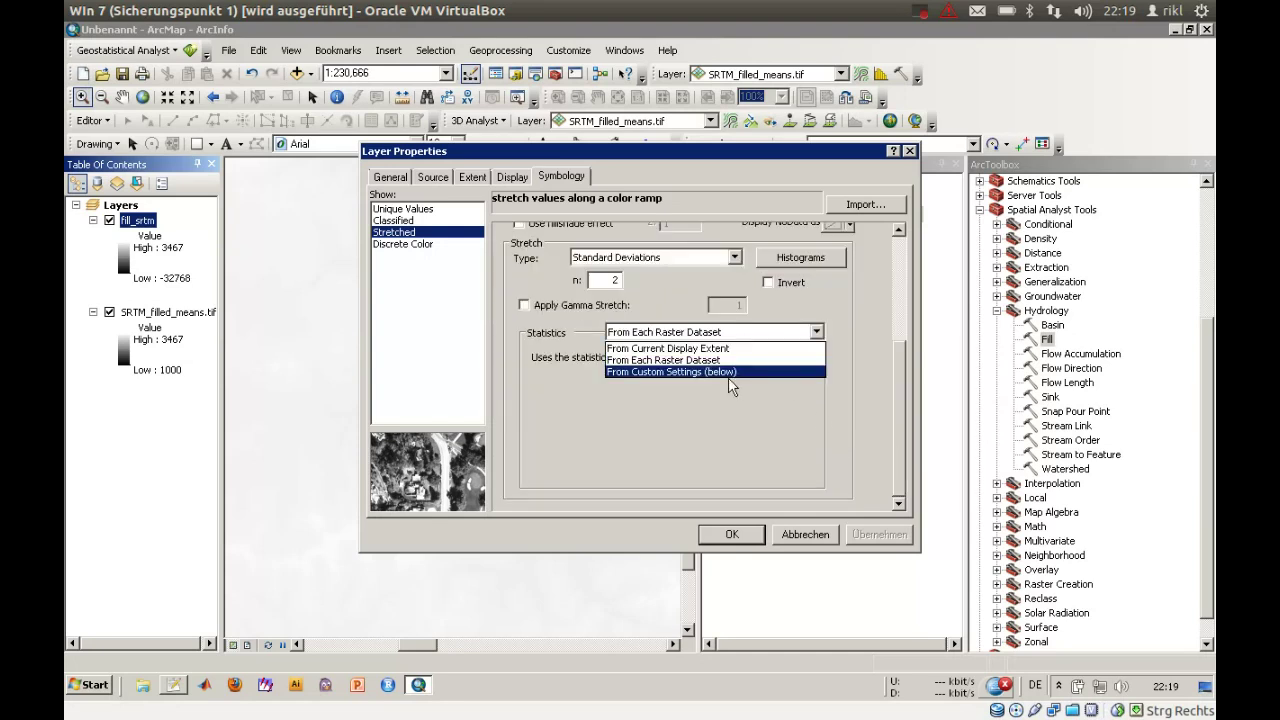
left_click(697, 345)
left_click(729, 339)
left_click(708, 380)
left_click_drag(652, 392, 582, 393)
type("1000")
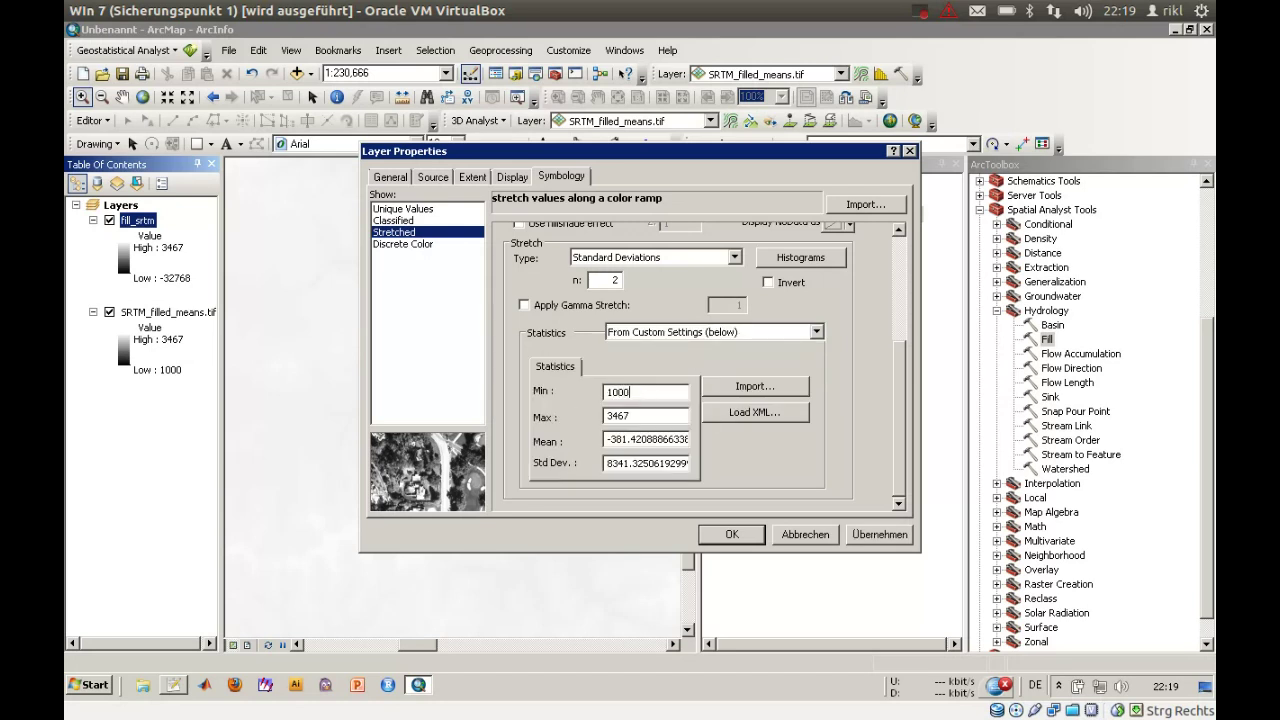
key("Return")
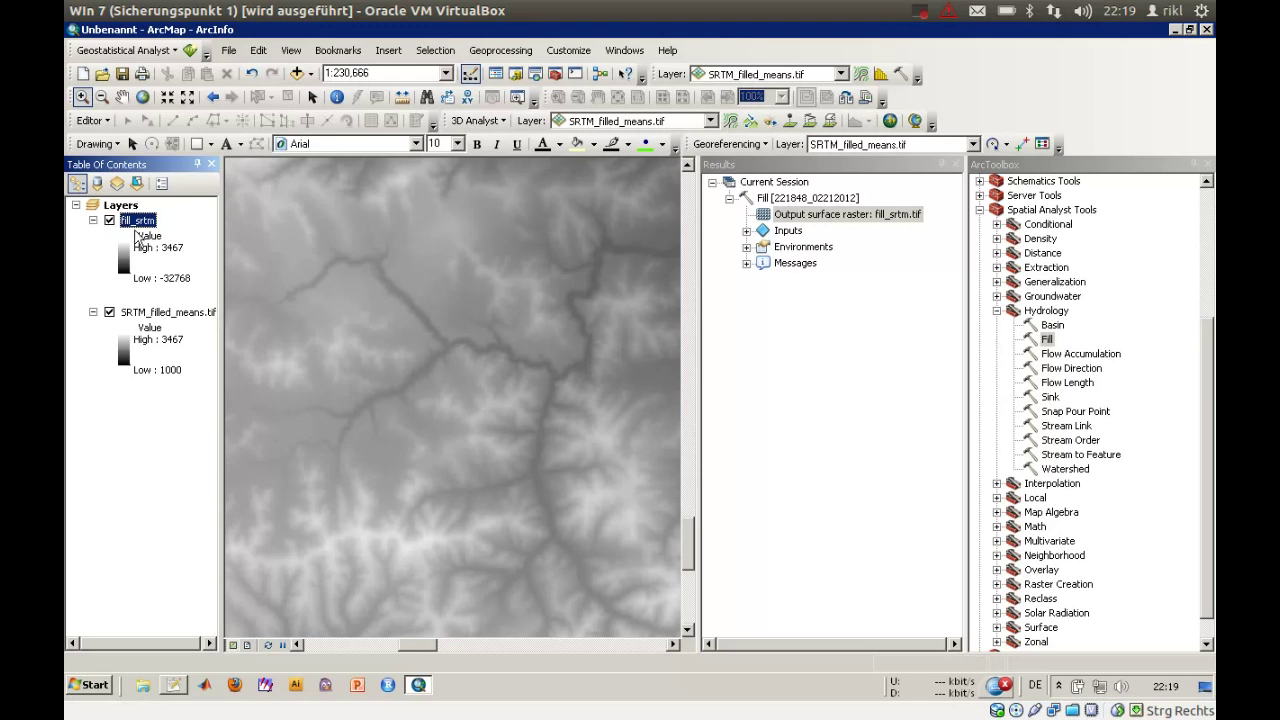
left_click_drag(279, 597, 337, 619)
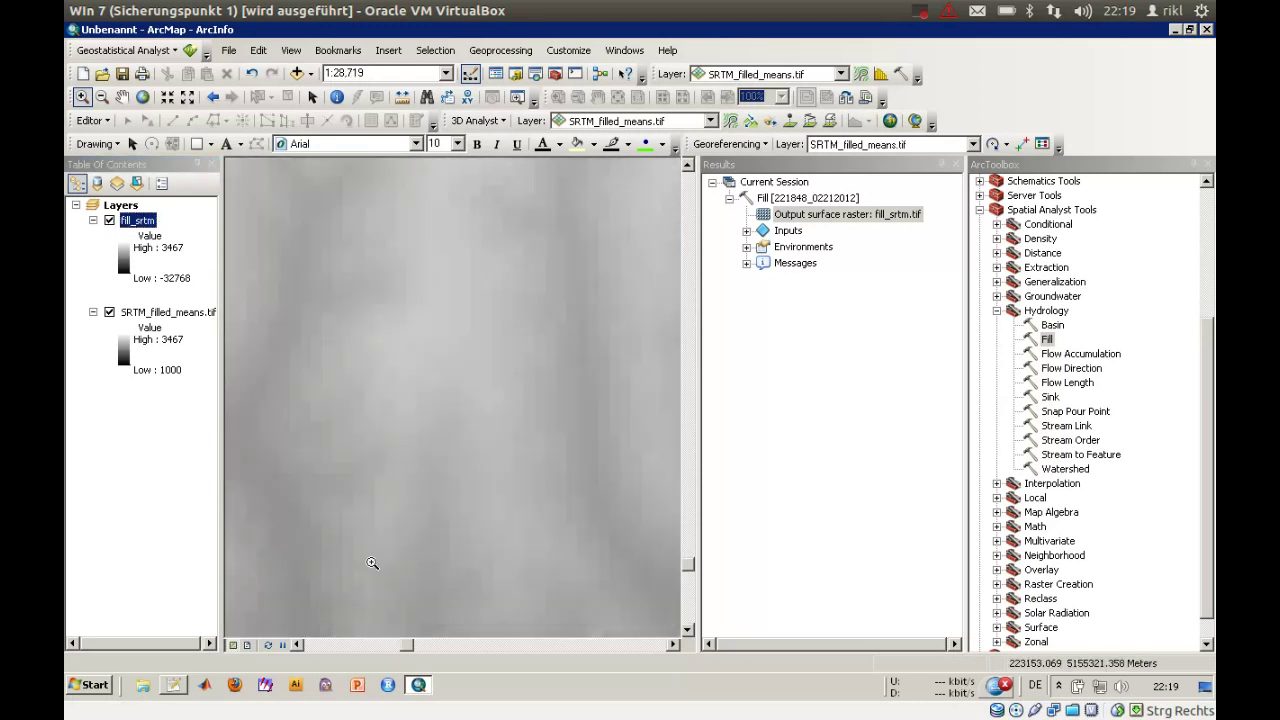
left_click(109, 221)
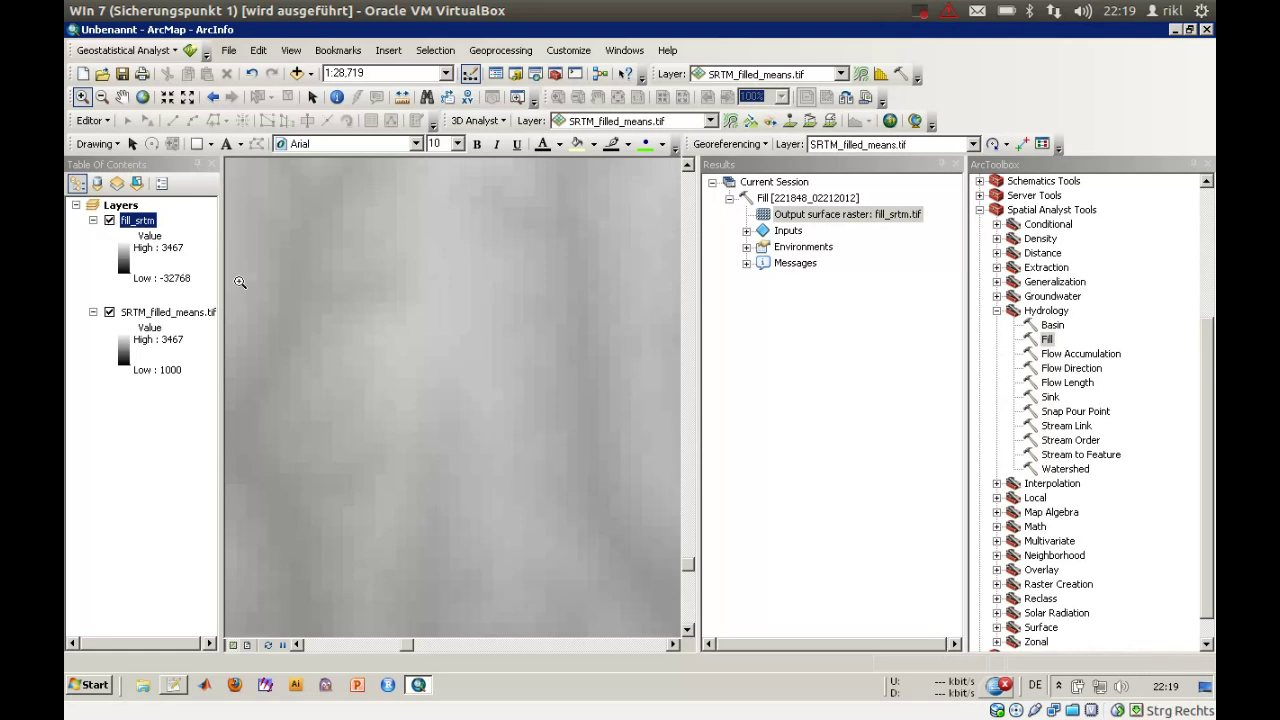
Step: Open the Flow Direction tool from the Spatial Analyst Hydrology toolset and set fill_srtm as the input surface raster
left_click(997, 311)
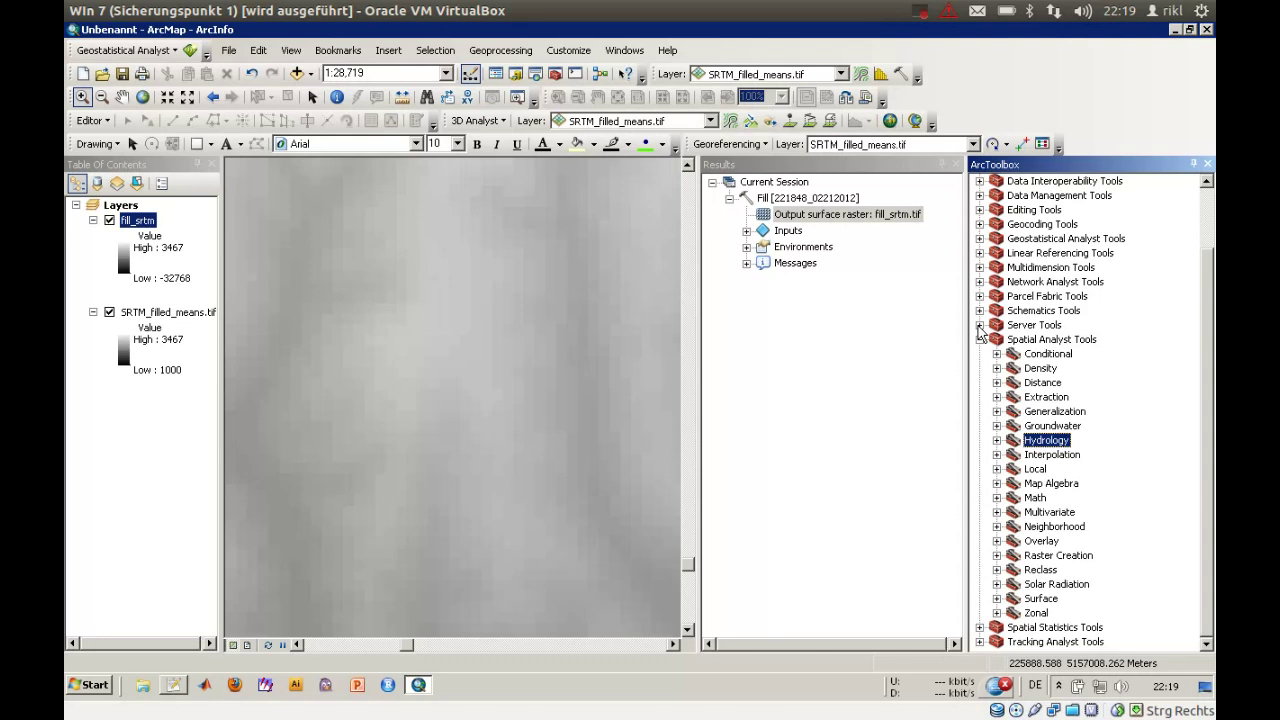
left_click(996, 441)
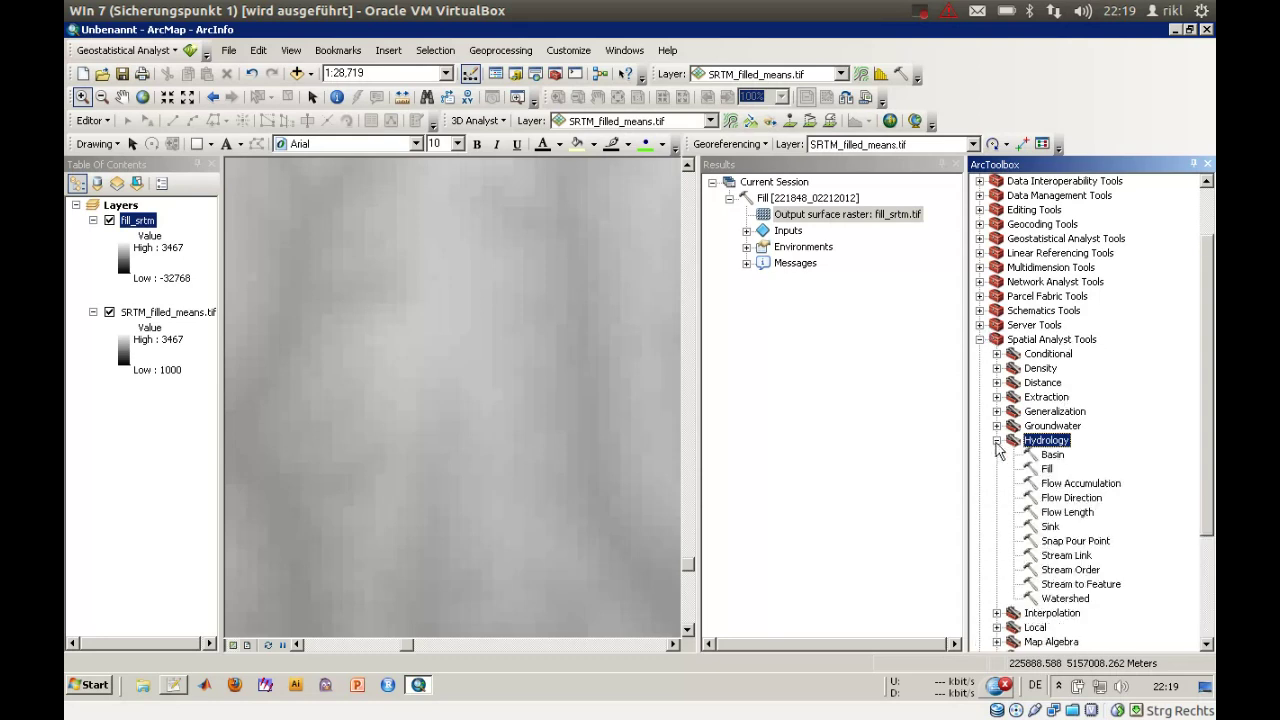
double_click(1050, 498)
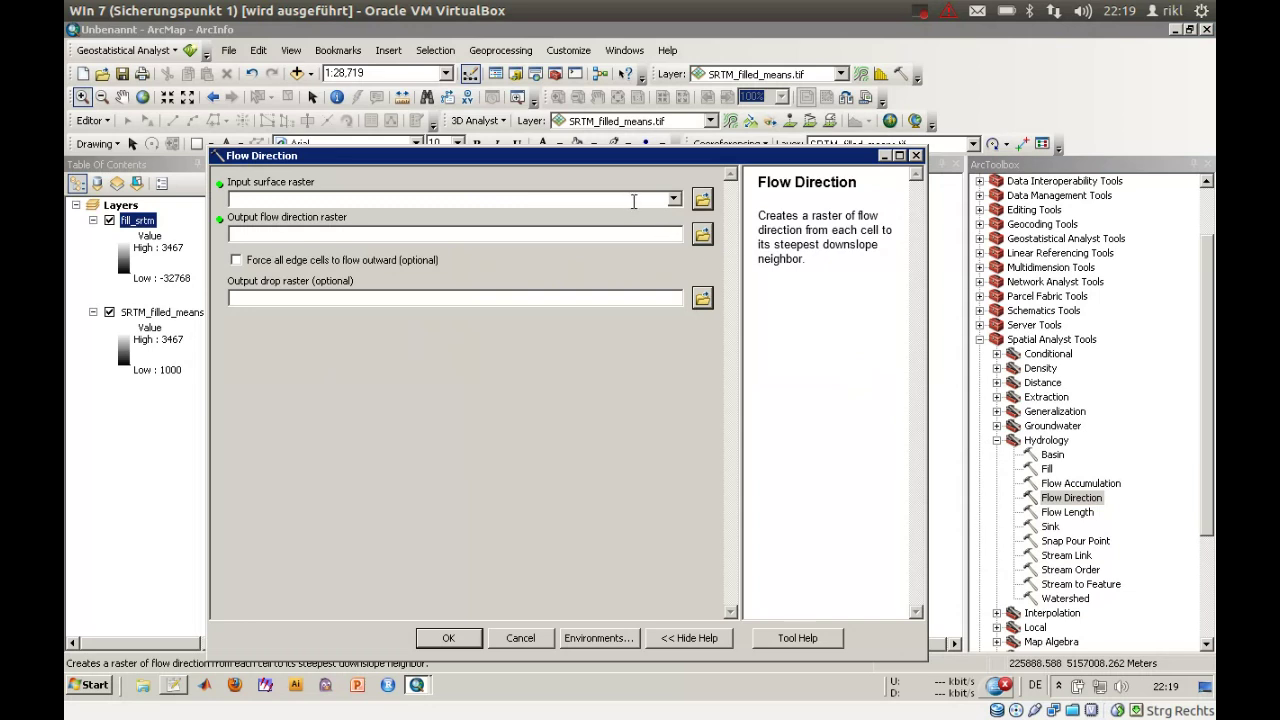
left_click(674, 200)
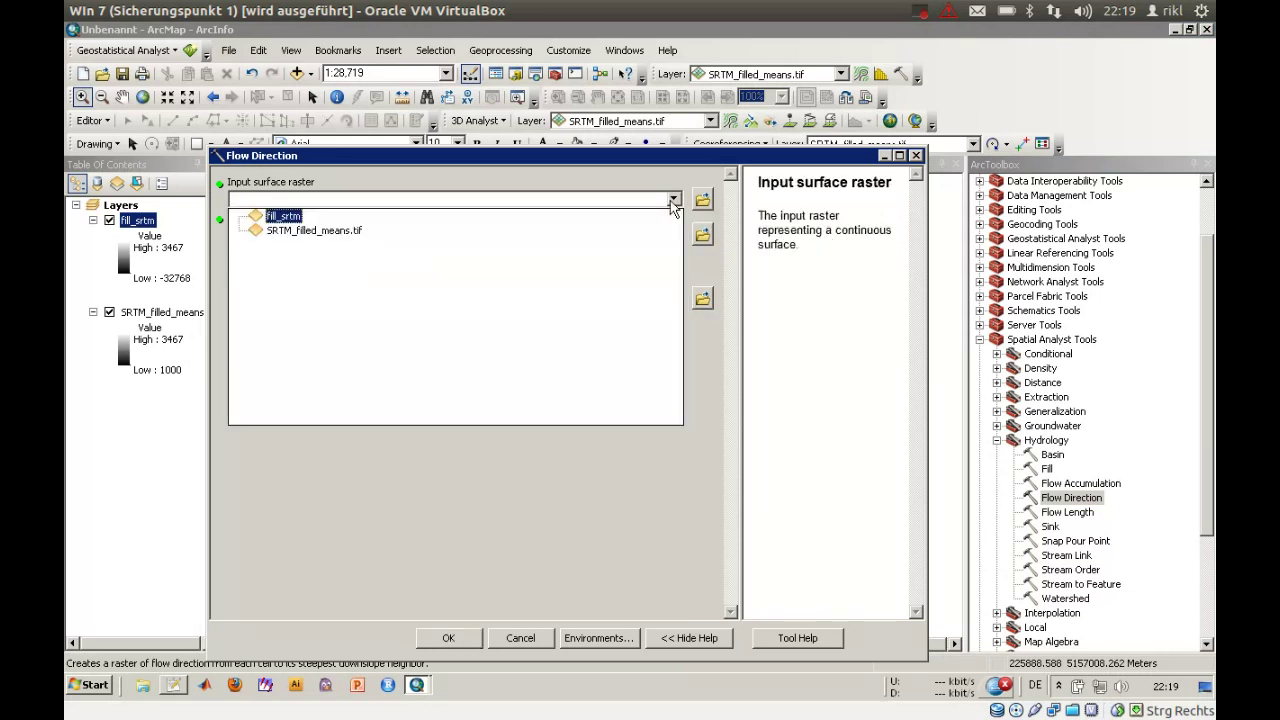
left_click(284, 218)
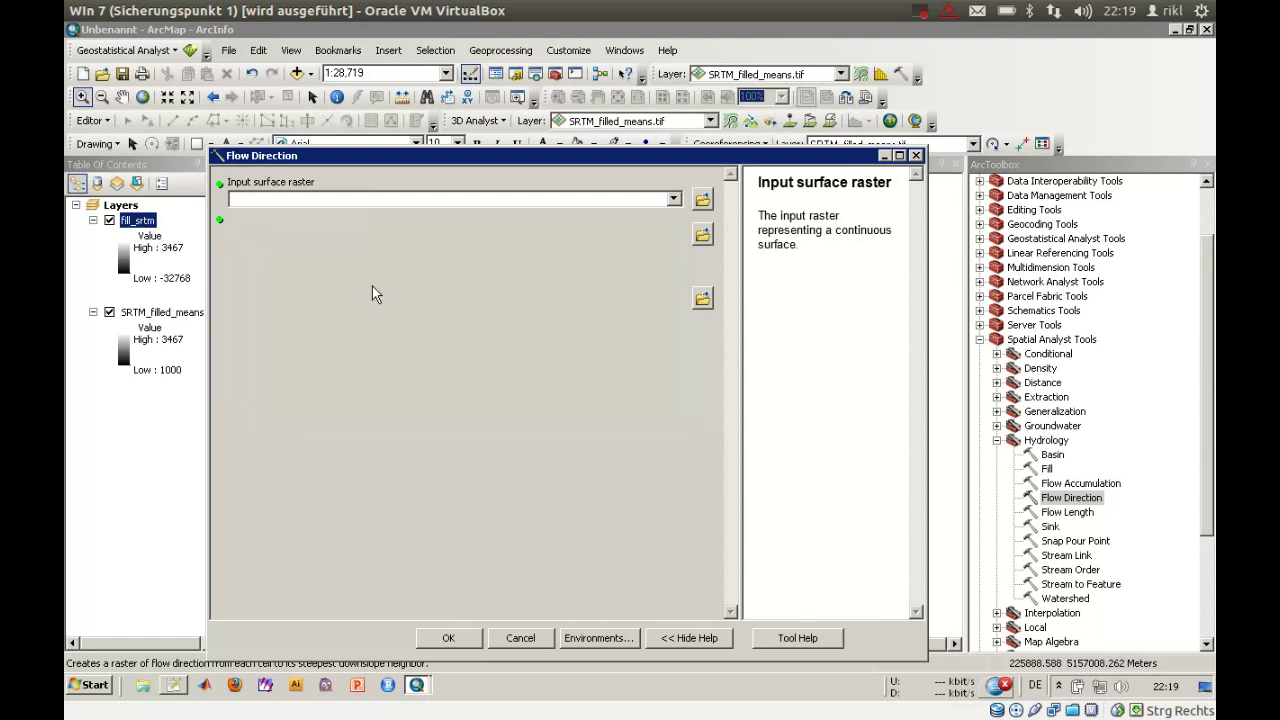
Step: Save the flow direction output as flowdir_fill.tif in the georef folder, force all edge cells to flow outward, and run the tool
left_click(704, 236)
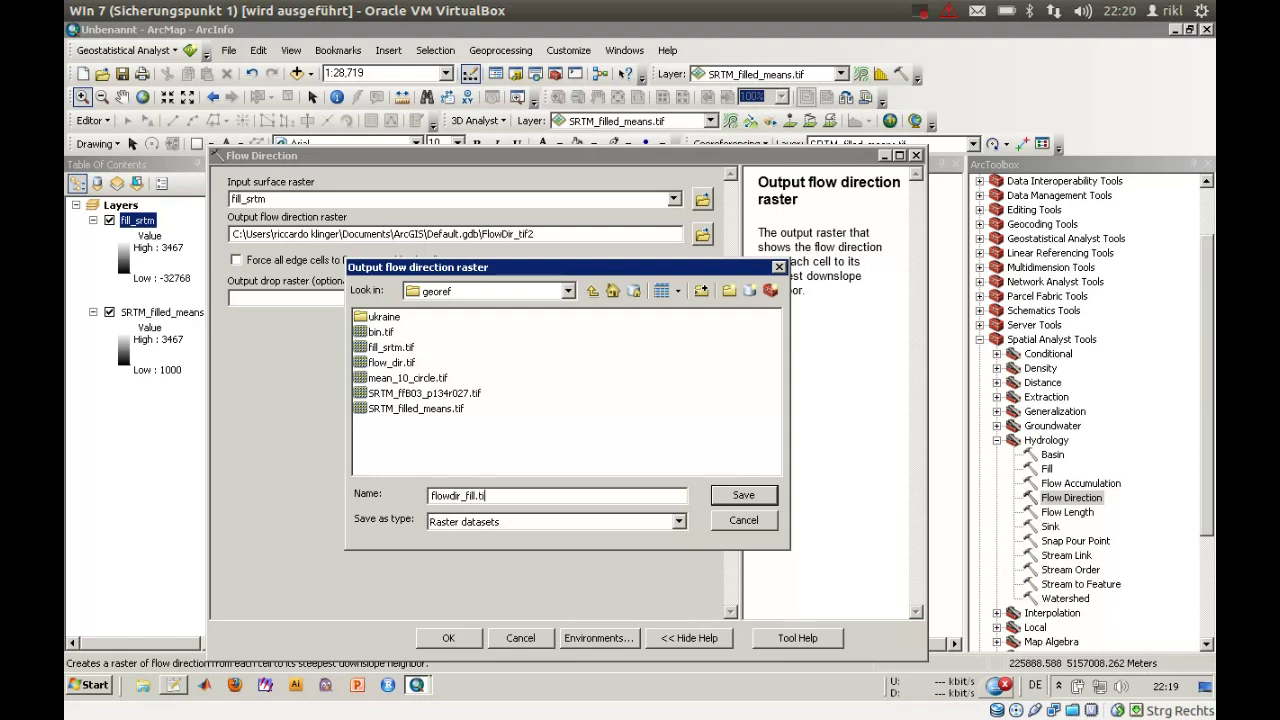
key("Return")
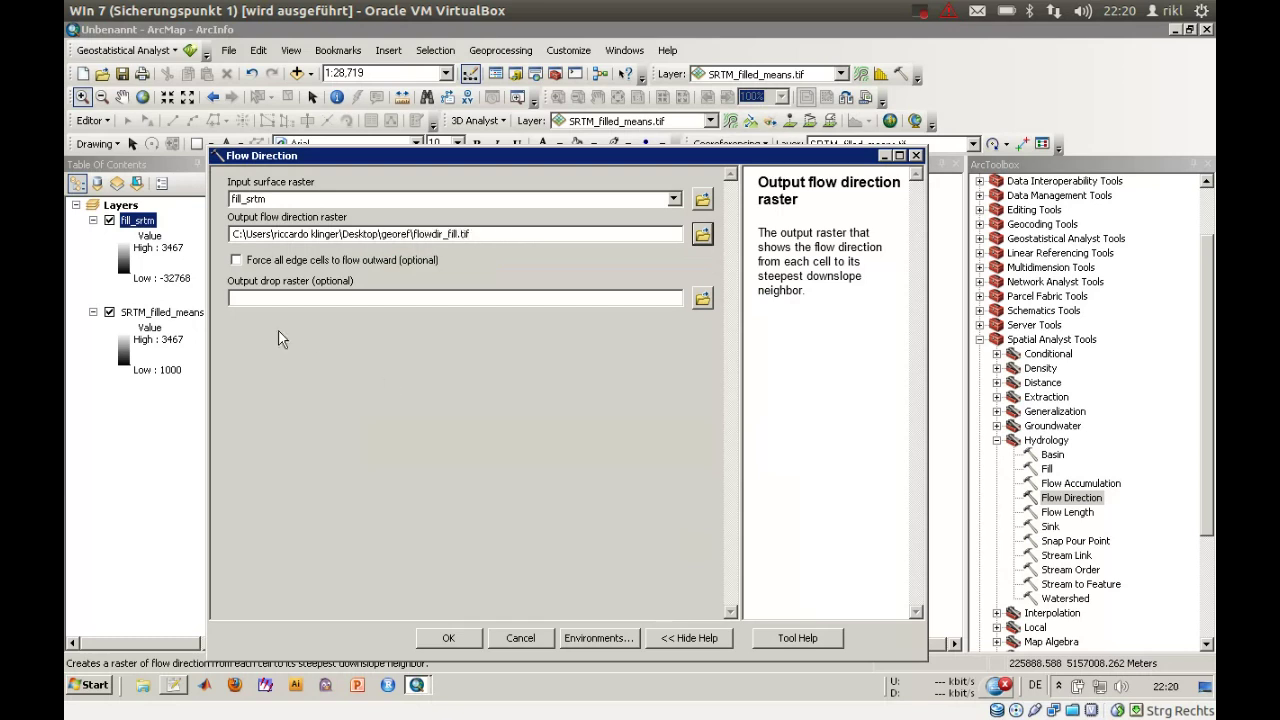
left_click(236, 260)
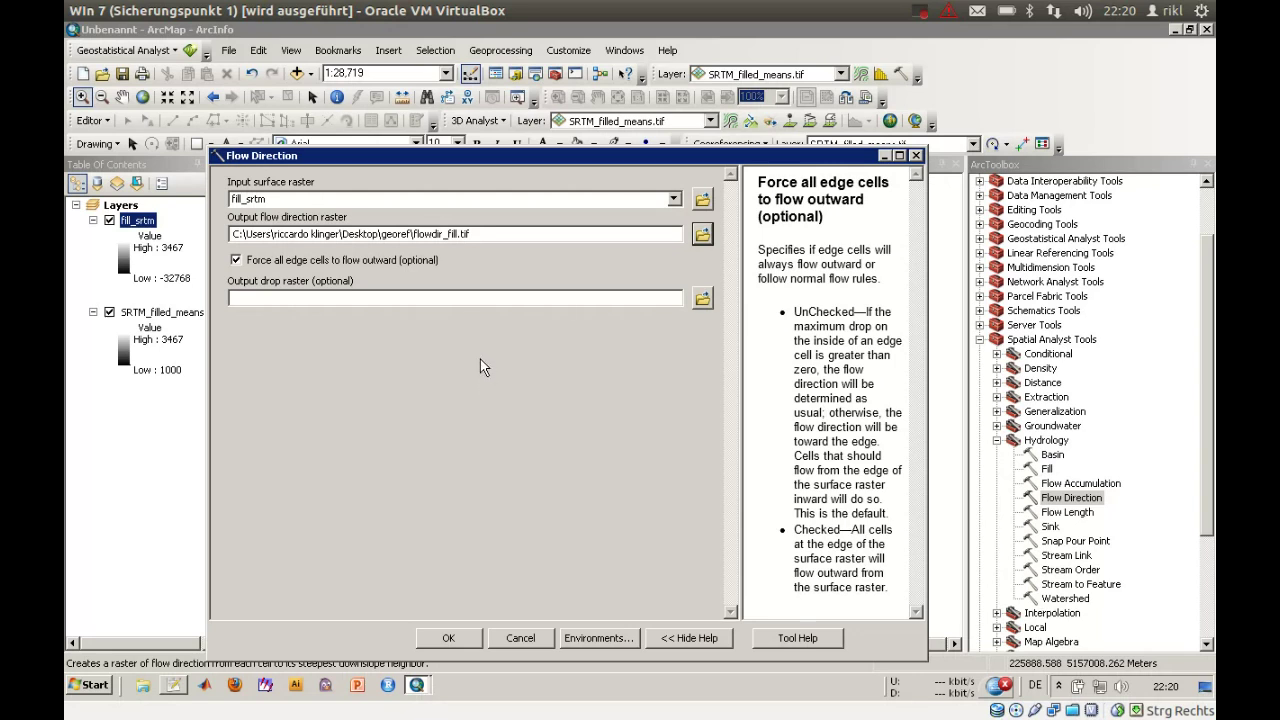
left_click(451, 638)
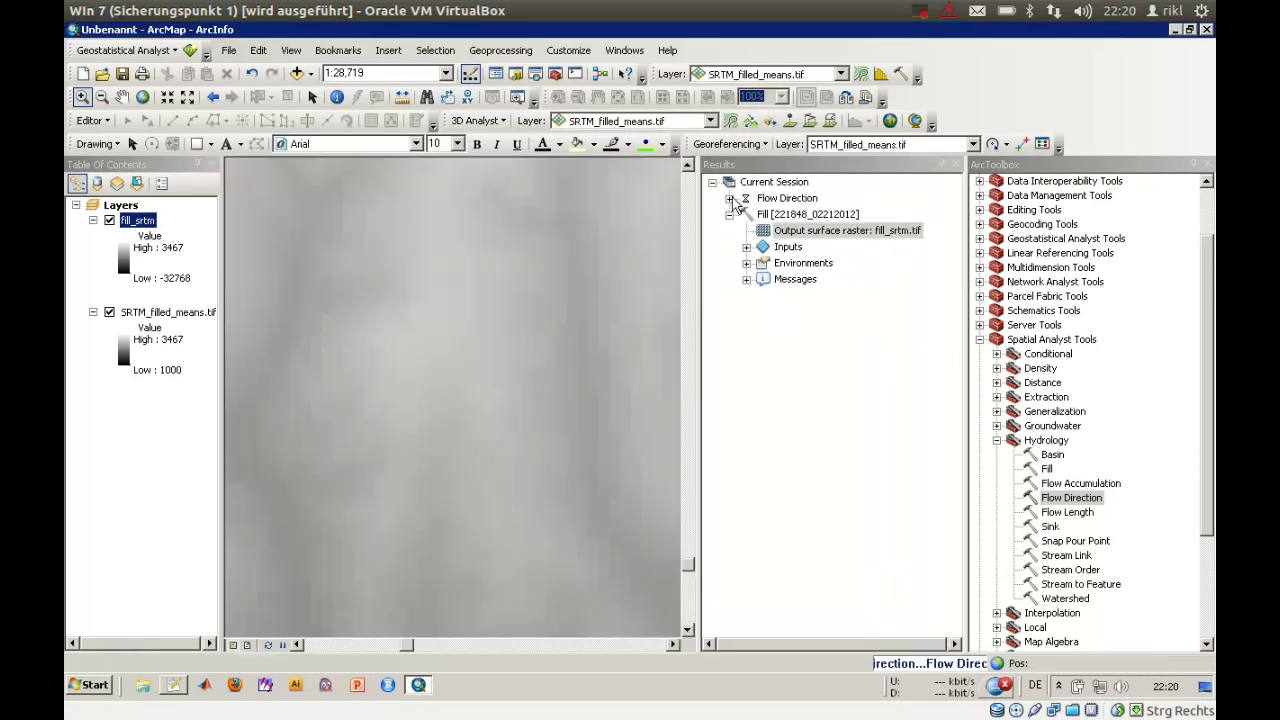
Step: Add the Flow Direction tool's output raster, flowdir_fill.tif, to the map from the geoprocessing results
left_click(730, 198)
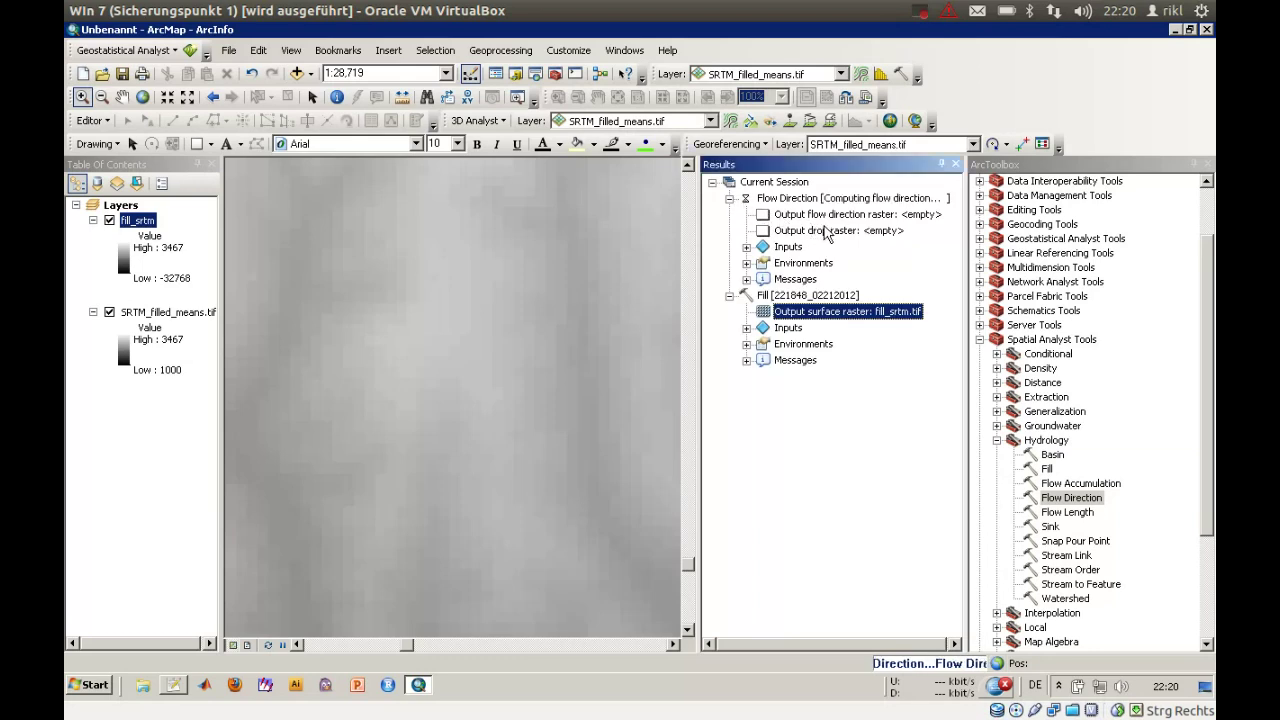
right_click(822, 218)
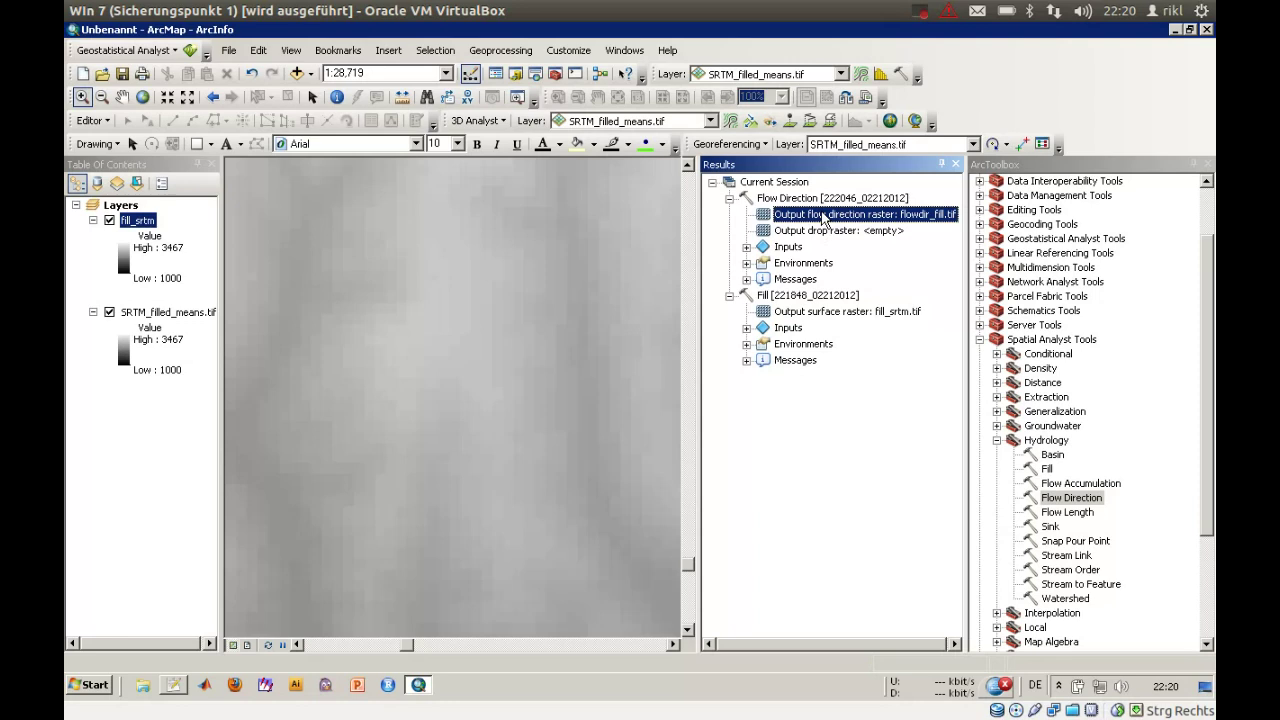
left_click(831, 222)
left_click(107, 242)
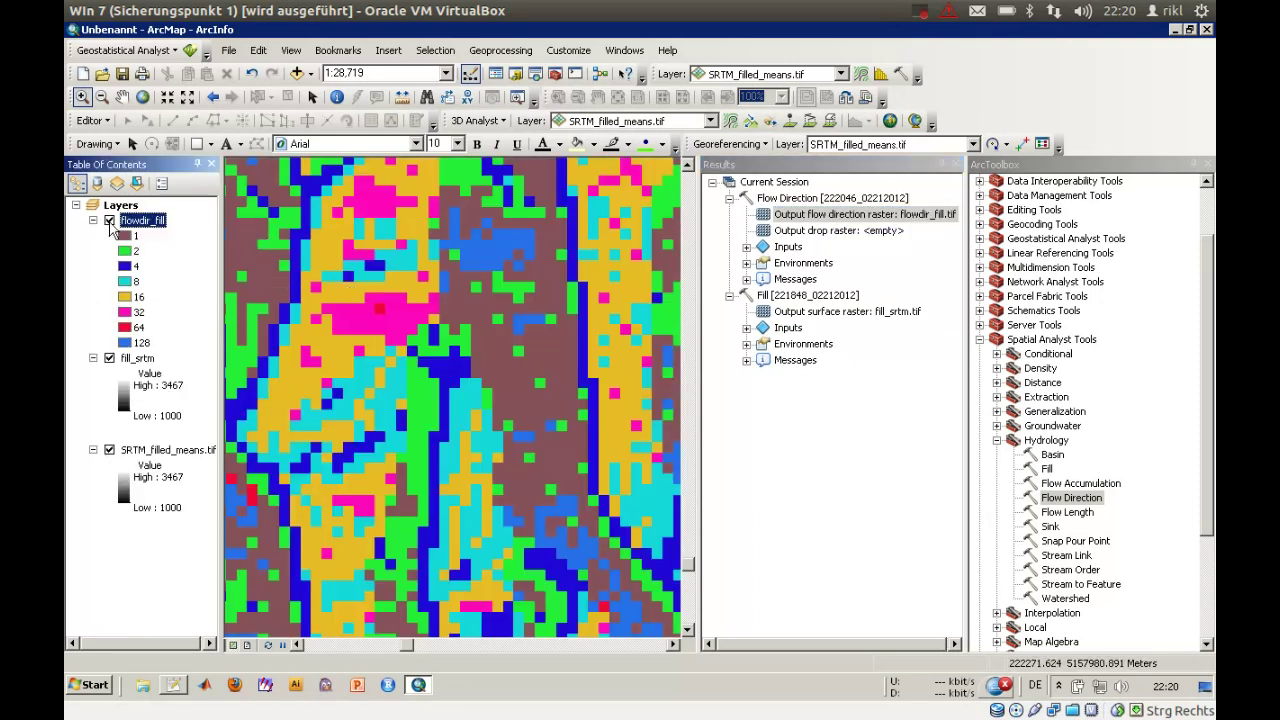
right_click(144, 220)
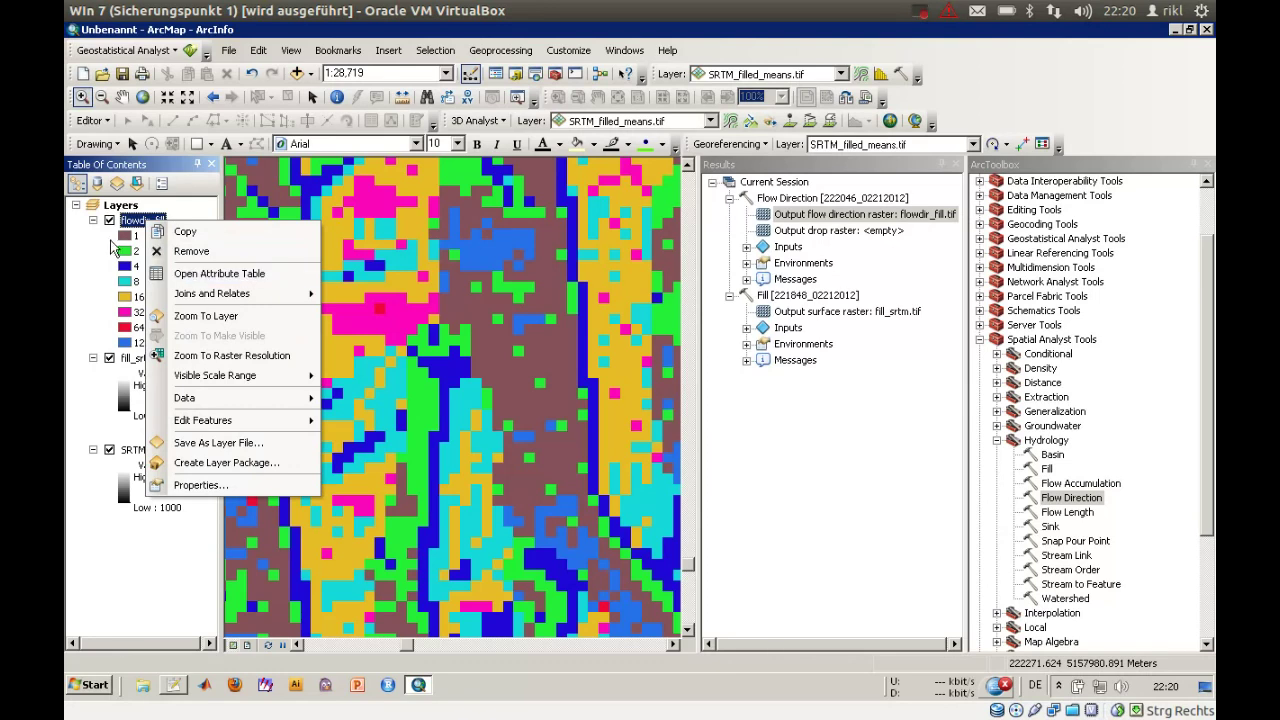
left_click(132, 221)
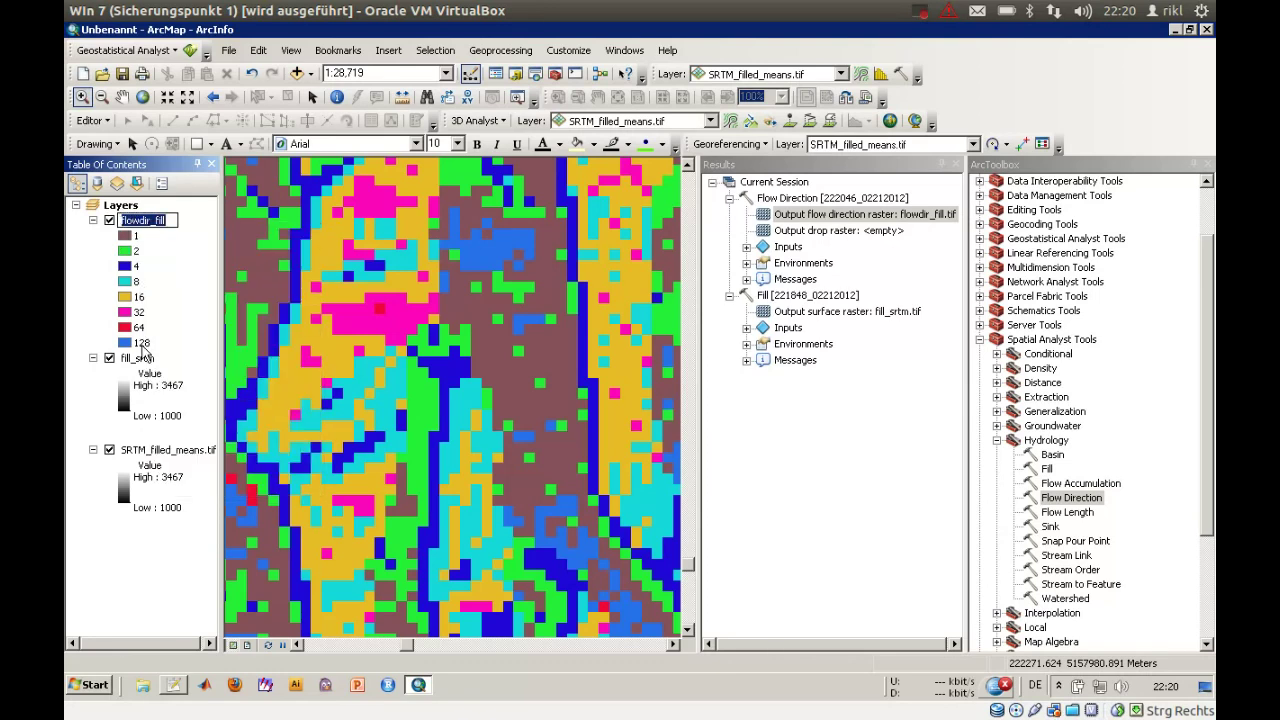
key("Return")
right_click(148, 227)
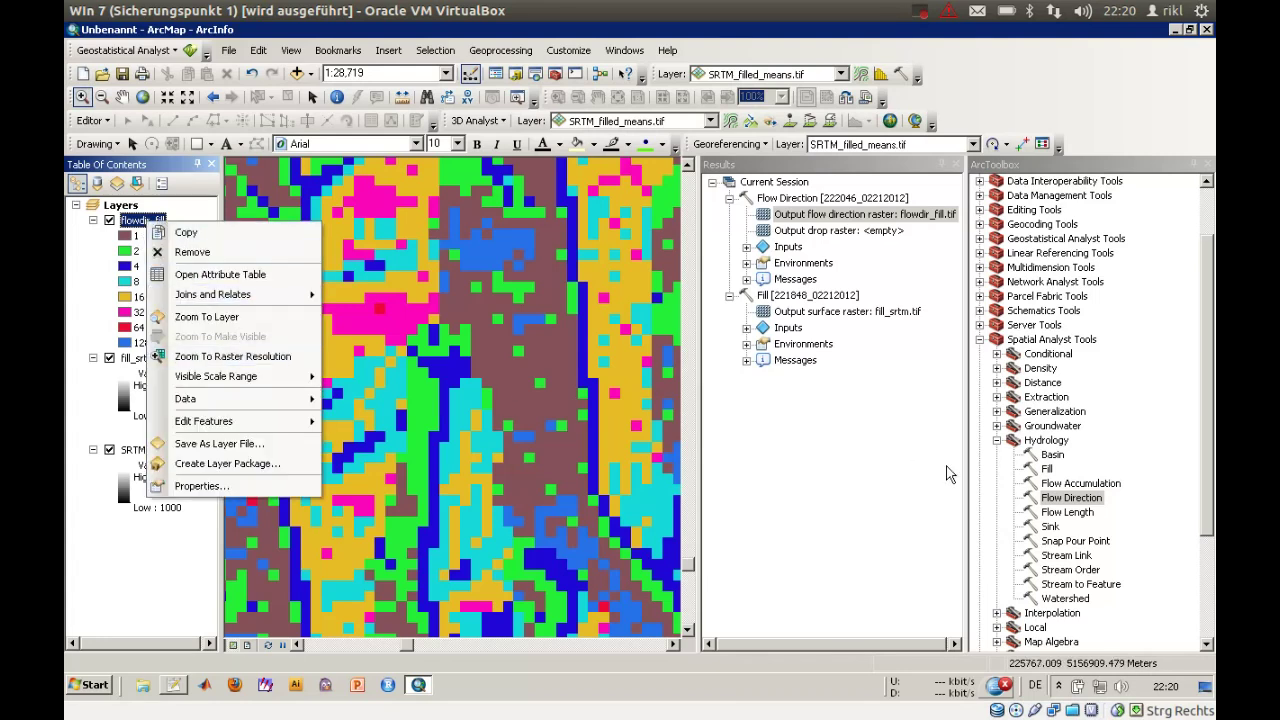
Step: Open the Flow Direction tool's help page, read how the direction codes are assigned around a cell, and close it
right_click(1070, 500)
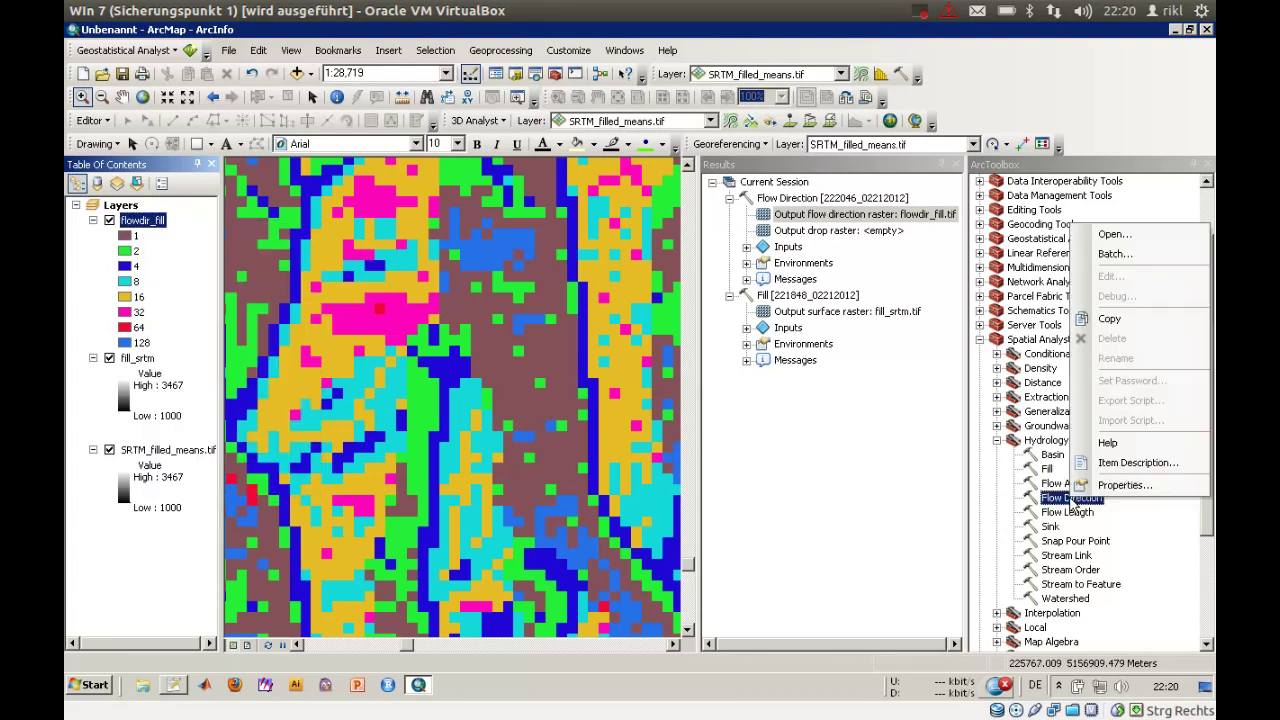
left_click(1108, 443)
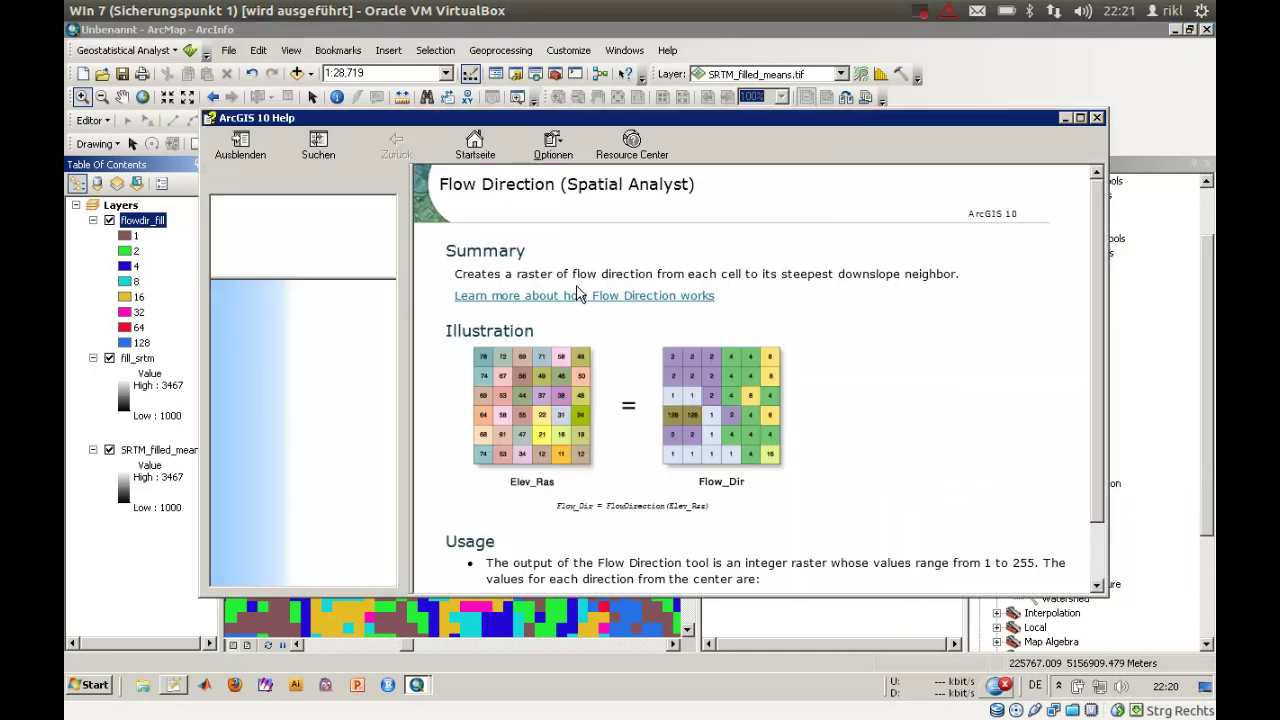
scroll(760, 390, "down", 10)
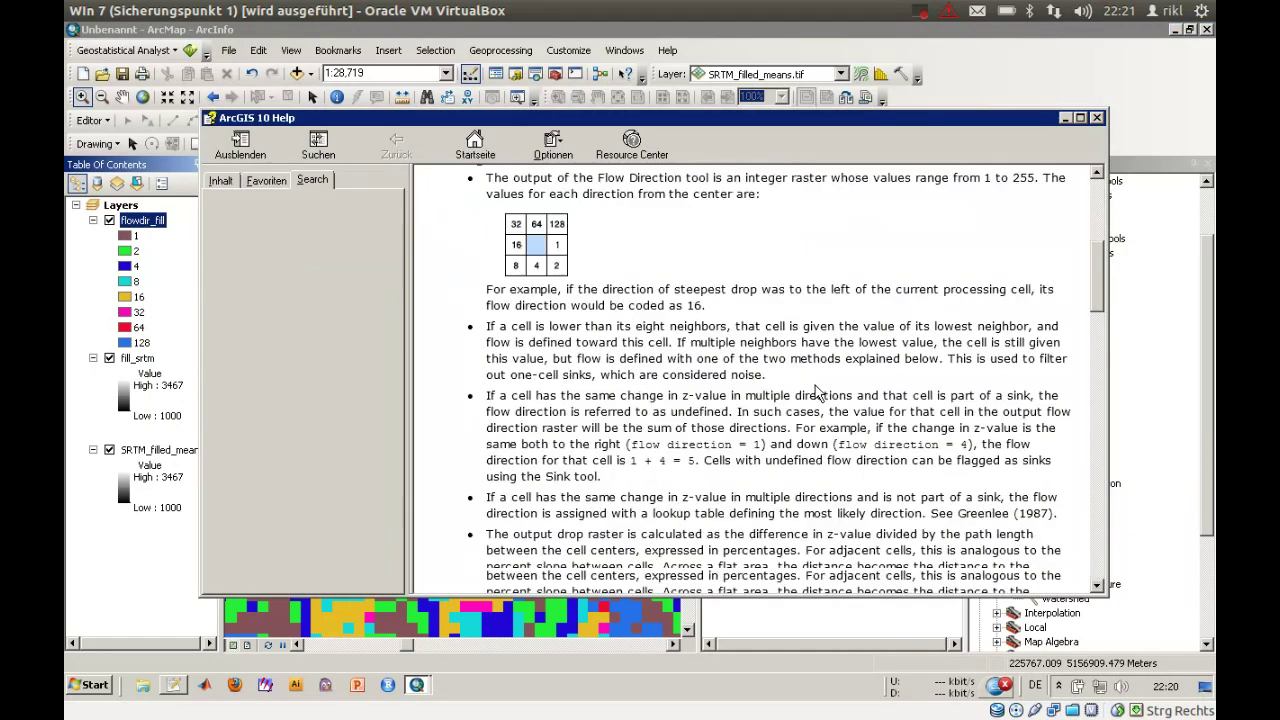
scroll(697, 285, "up", 3)
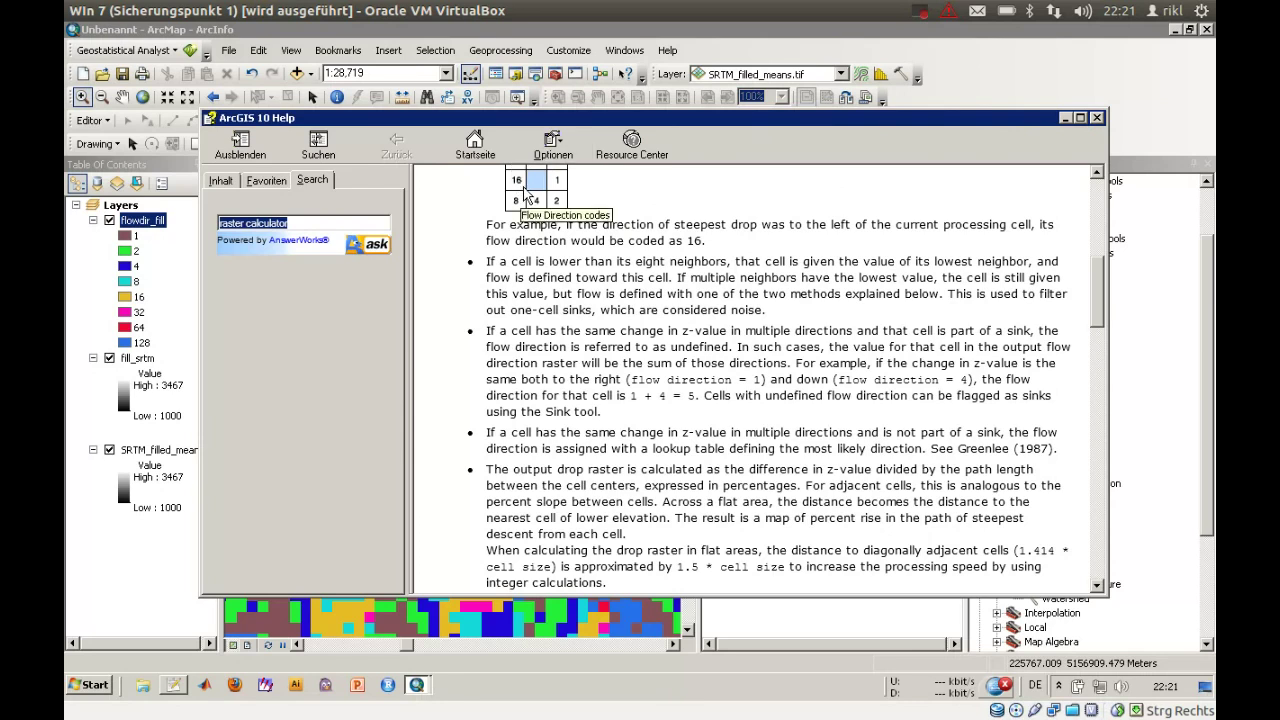
left_click(1097, 118)
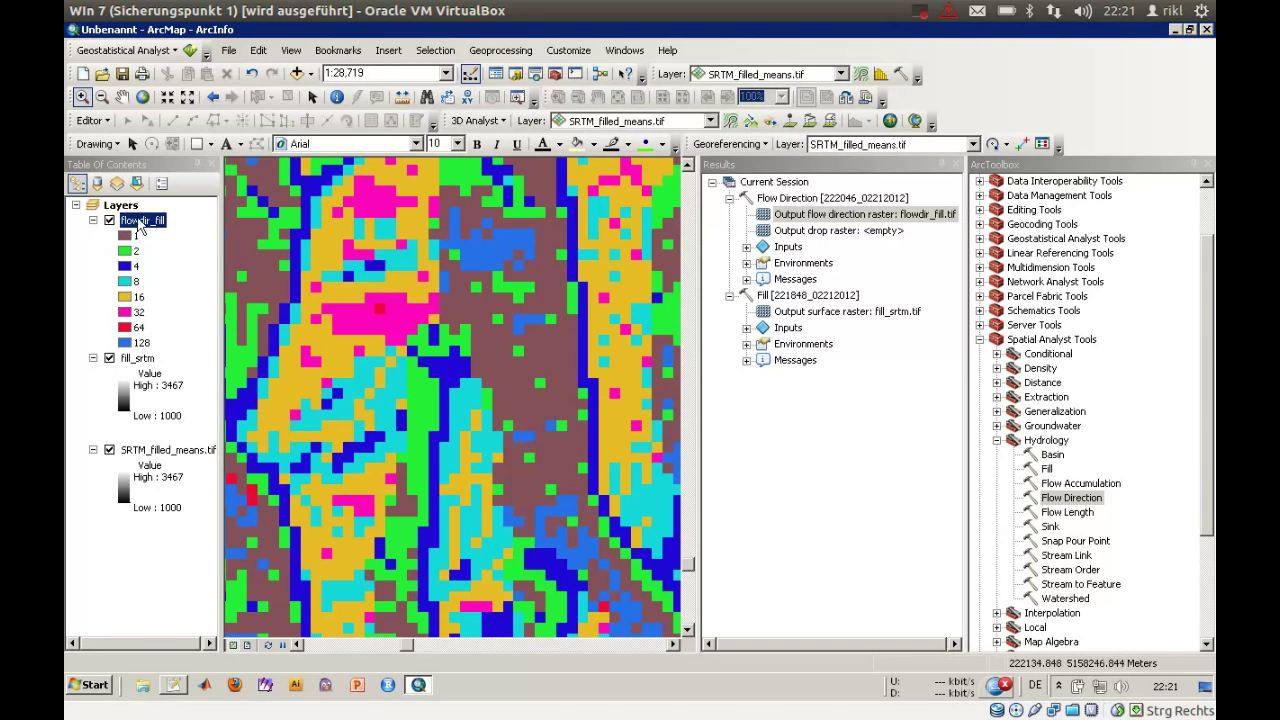
Step: Show the full extent of the flowdir_fill layer on the map
right_click(141, 226)
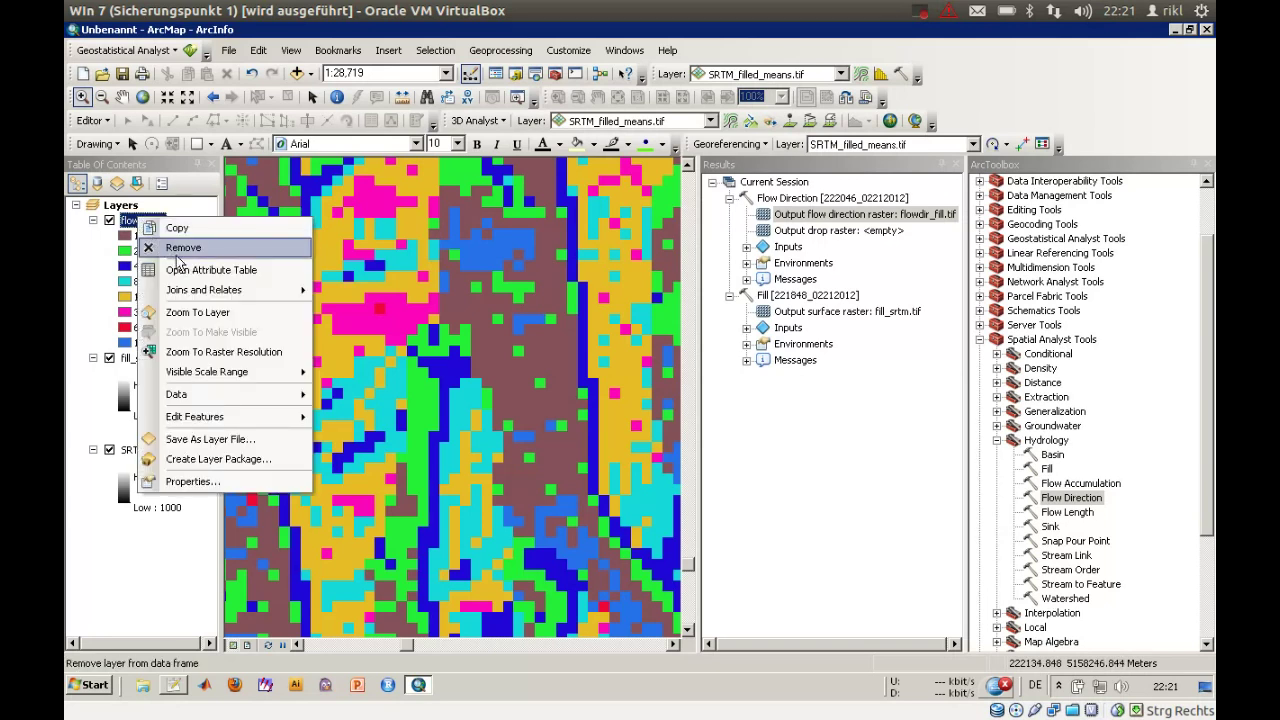
mouse_move(195, 377)
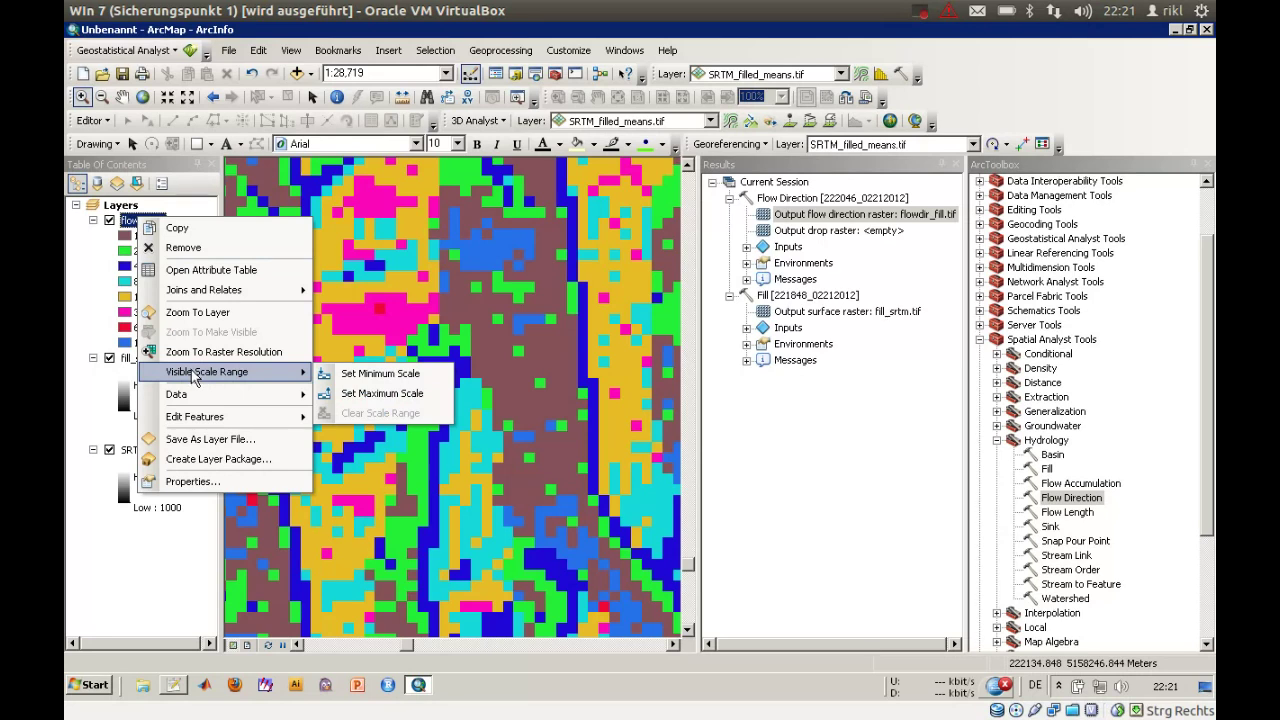
left_click(205, 316)
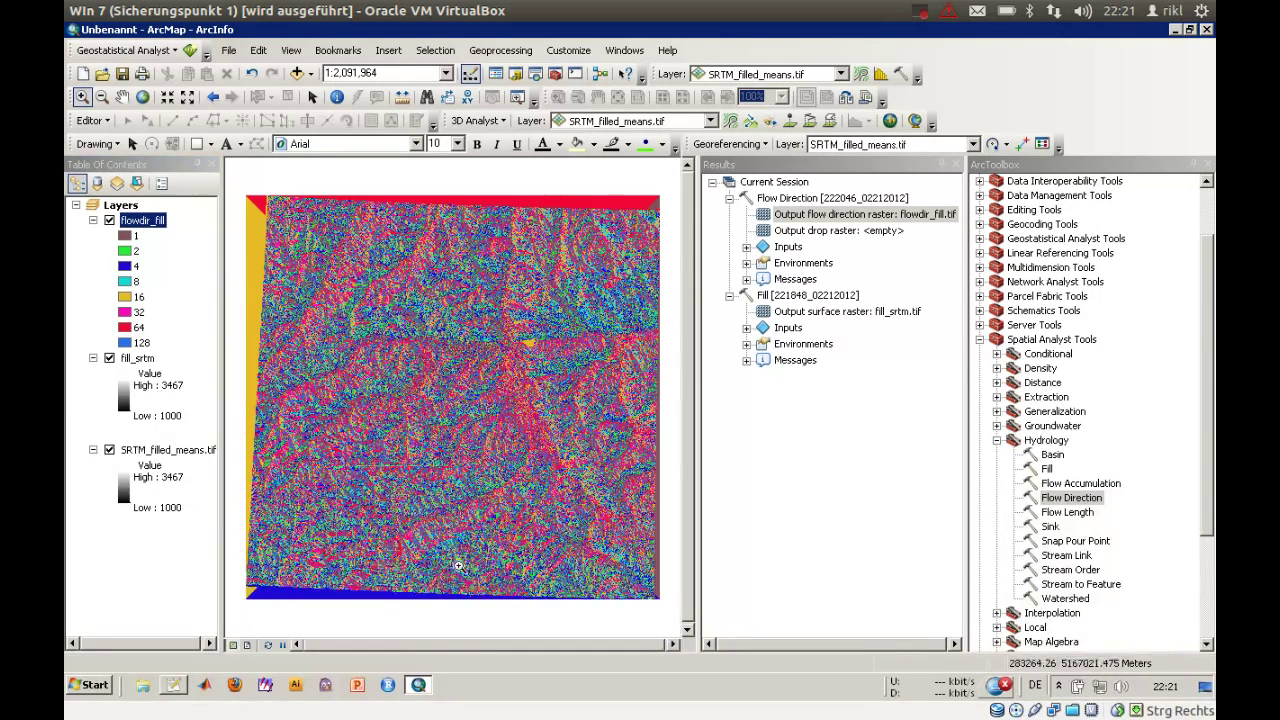
Step: Examine the pattern of direction cells in the flowdir_fill layer at close range along the mountain slopes
scroll(458, 567, "up", 3)
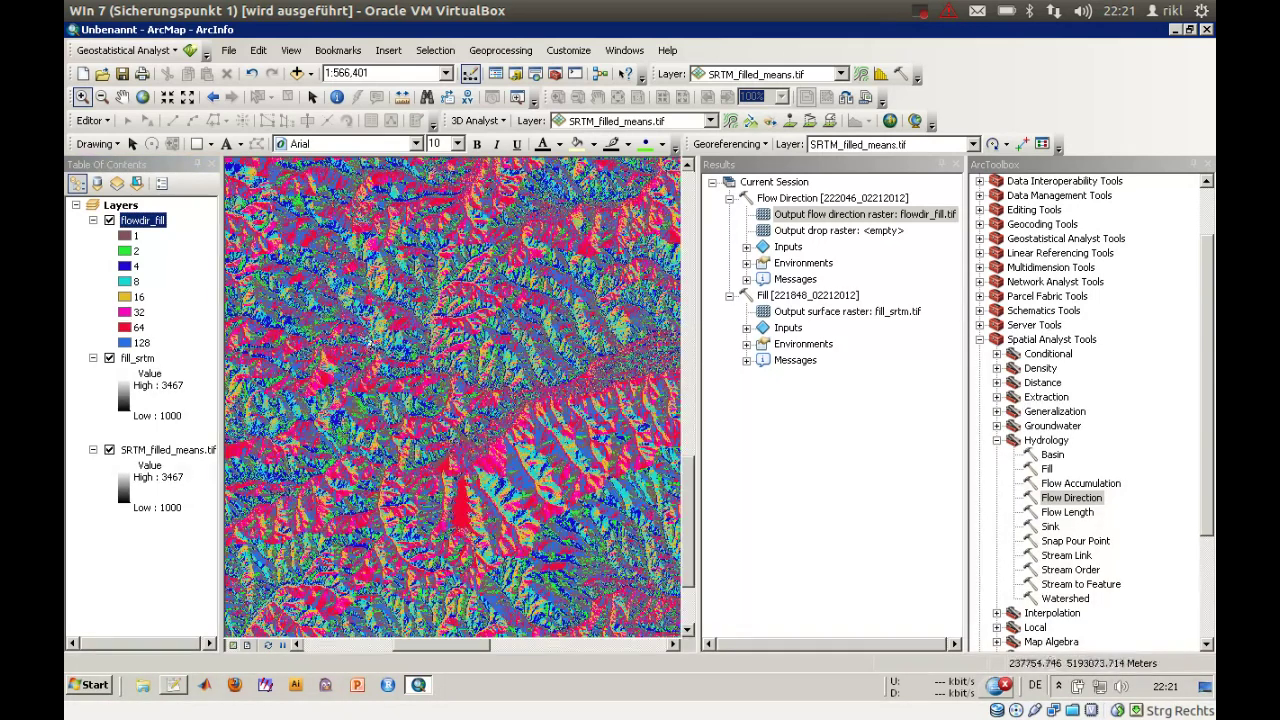
left_click(520, 471)
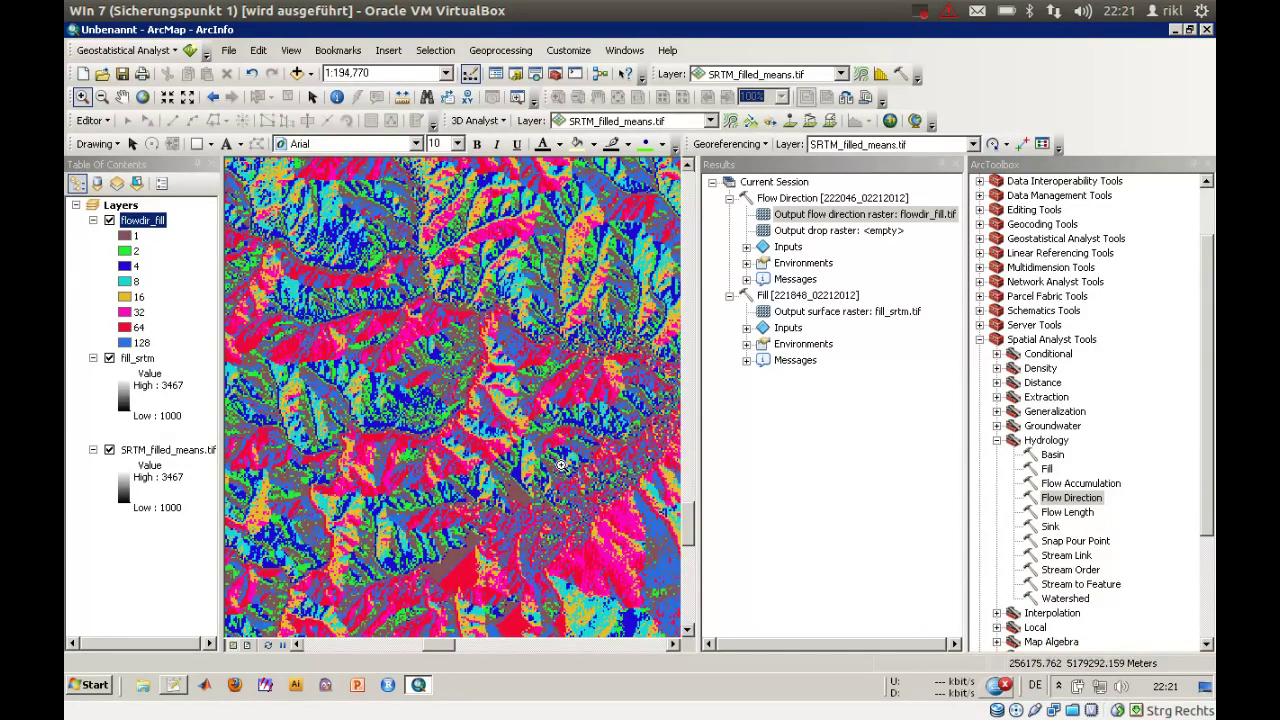
left_click(510, 468)
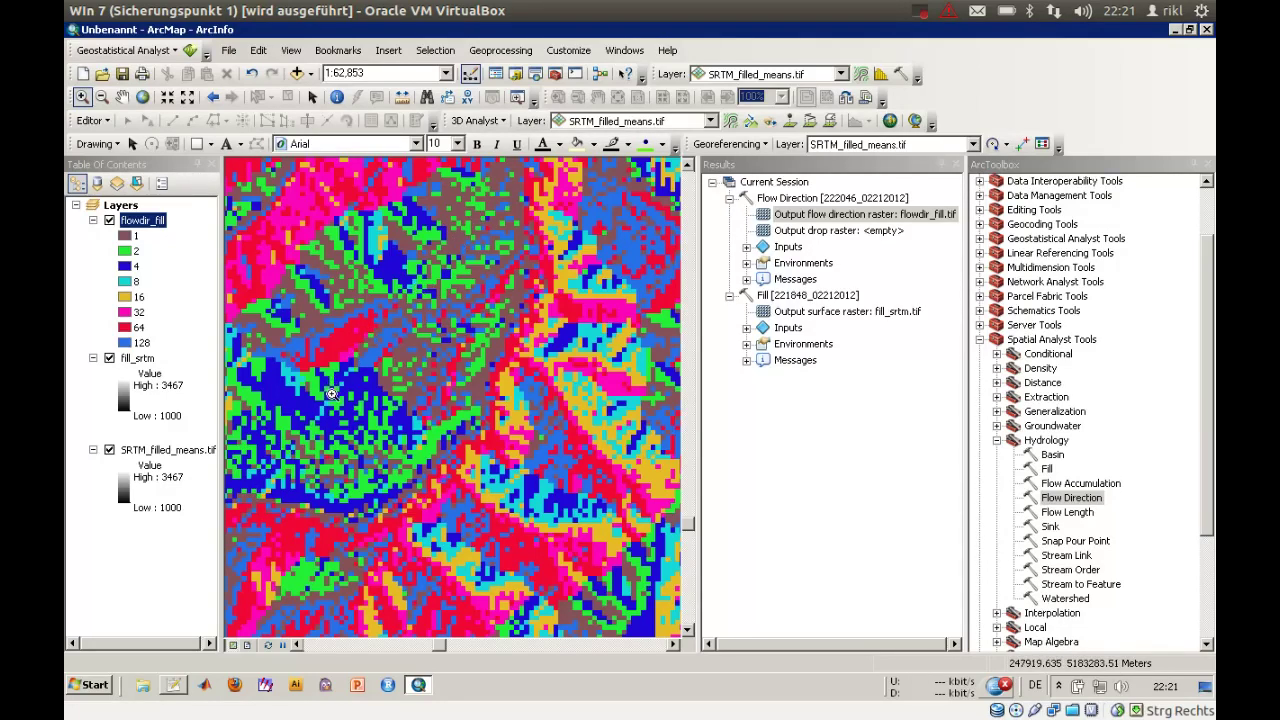
left_click(300, 645)
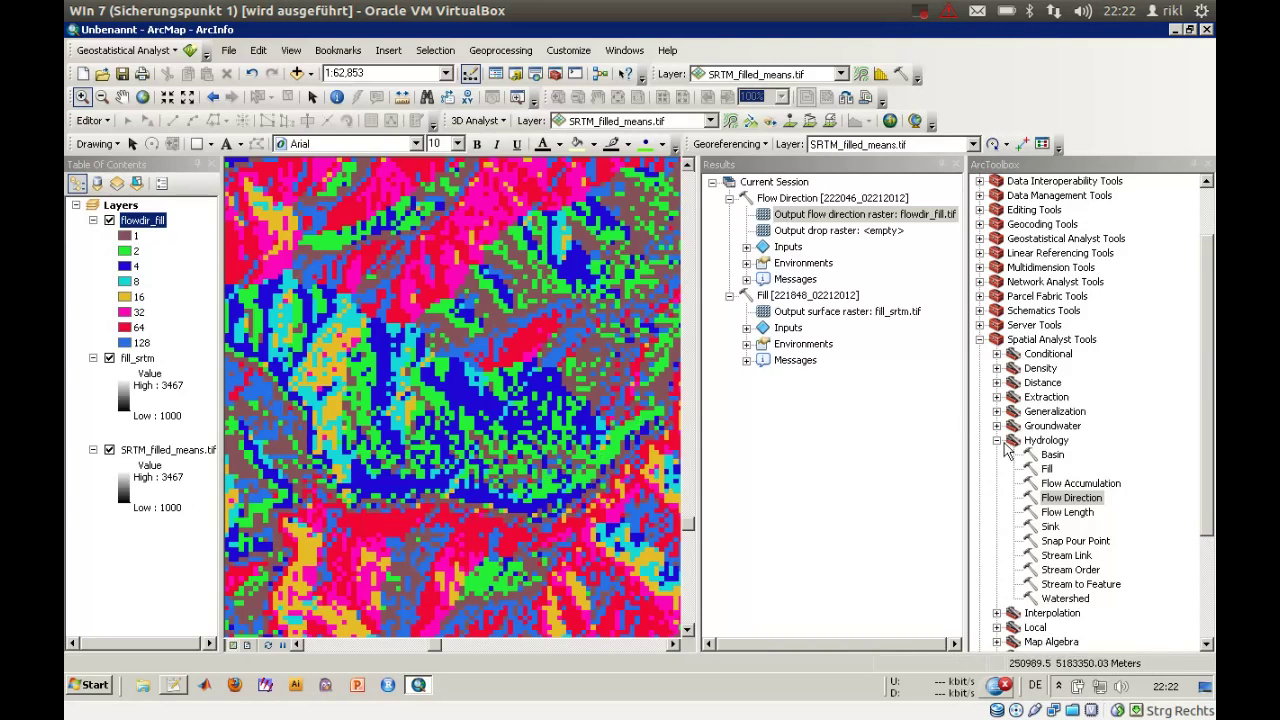
Step: Start the Flow Accumulation tool with flowdir_fill as the input flow direction raster
left_click(1077, 485)
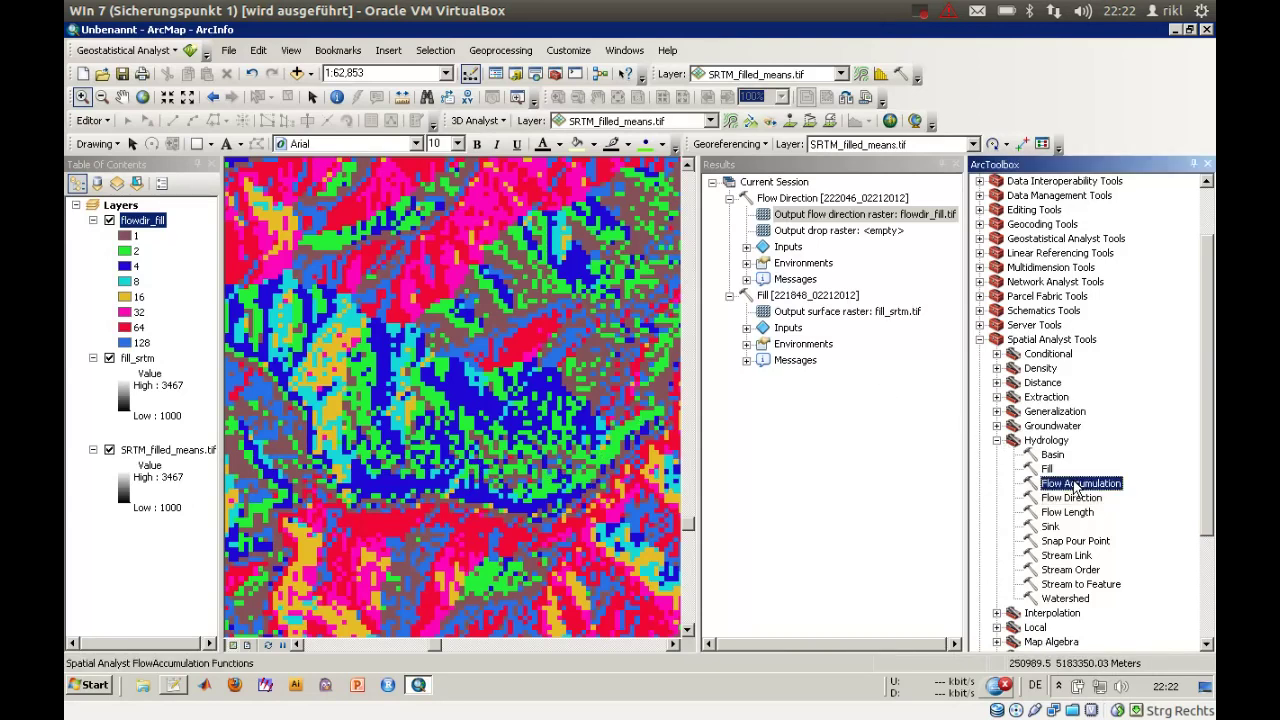
double_click(1077, 485)
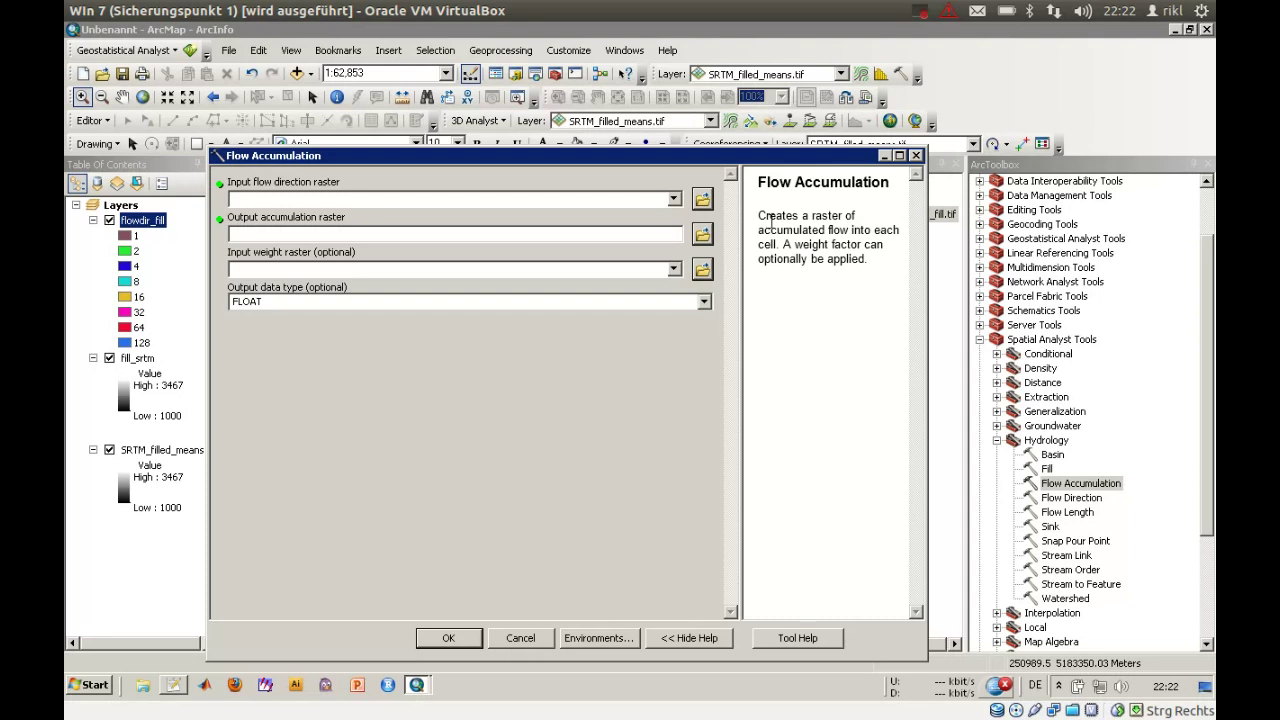
left_click(674, 199)
left_click(276, 230)
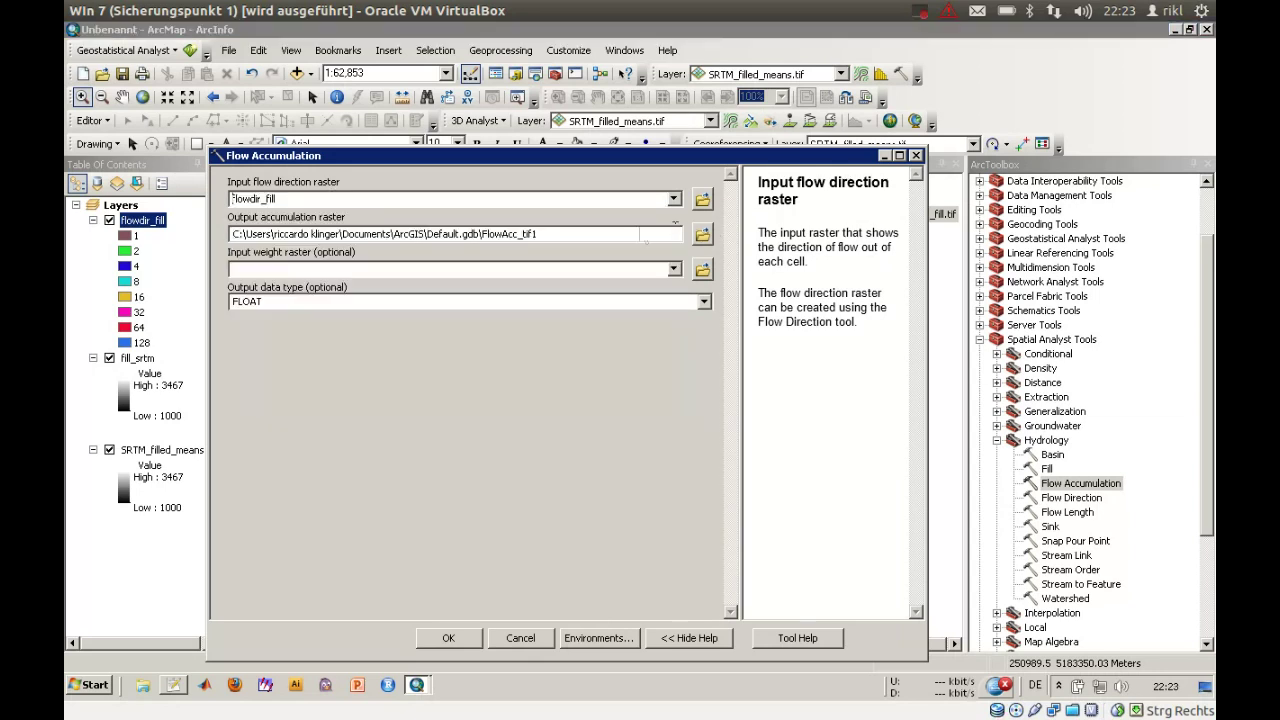
Step: Set the output accumulation raster to flow_acc_fill.tif in the georef folder
left_click(640, 236)
left_click(702, 234)
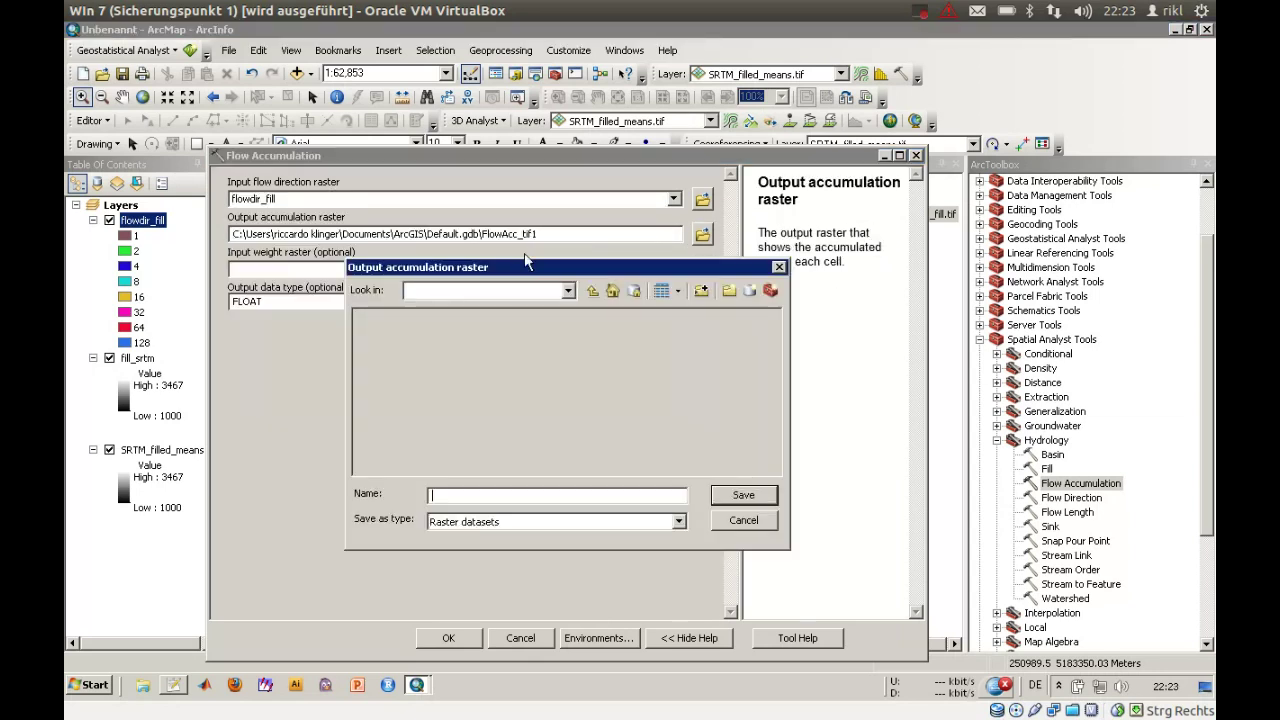
type("fl")
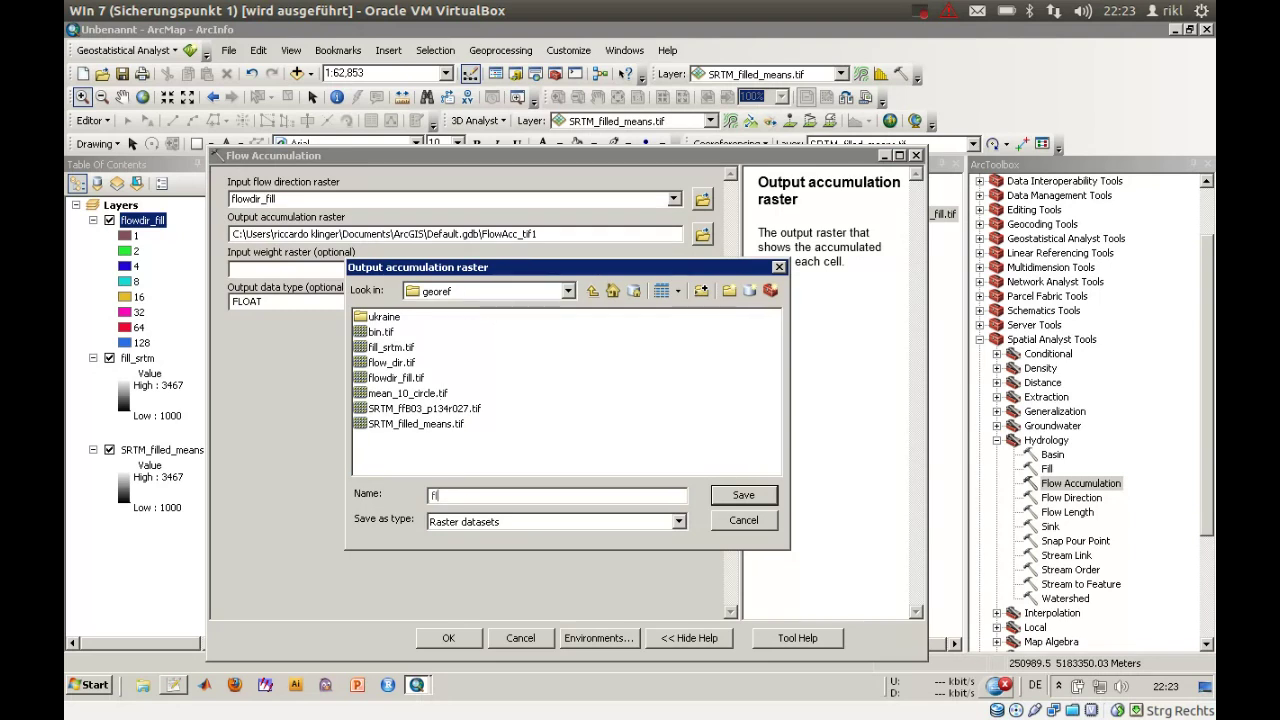
type("ow_acc_fill.tif")
left_click(757, 497)
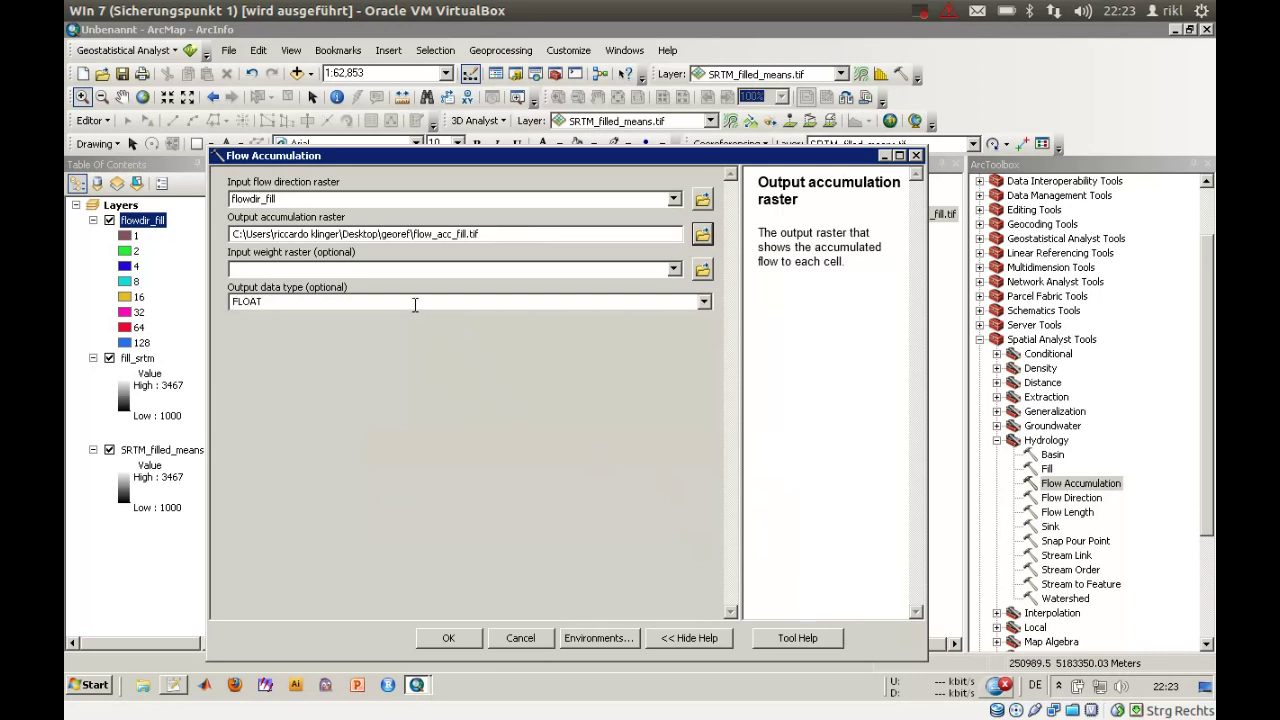
Step: Keep FLOAT as the output data type, leave the weight raster empty, and run Flow Accumulation
left_click(705, 303)
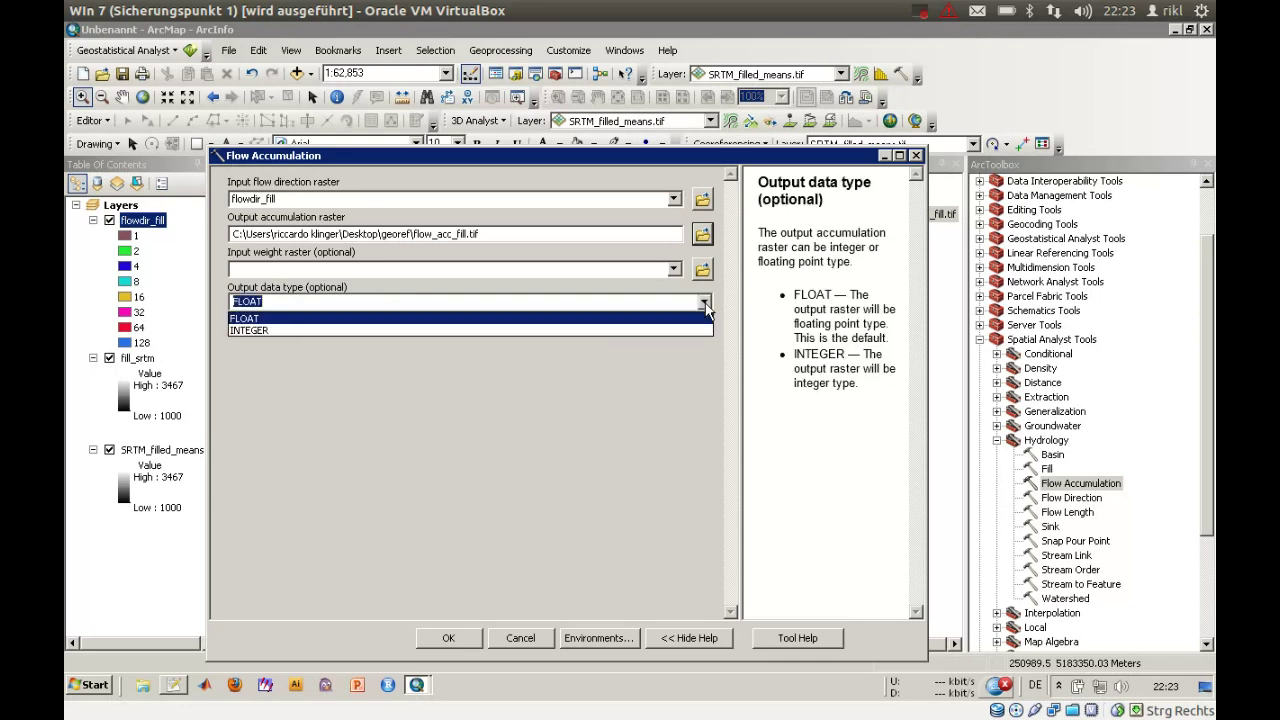
left_click(705, 303)
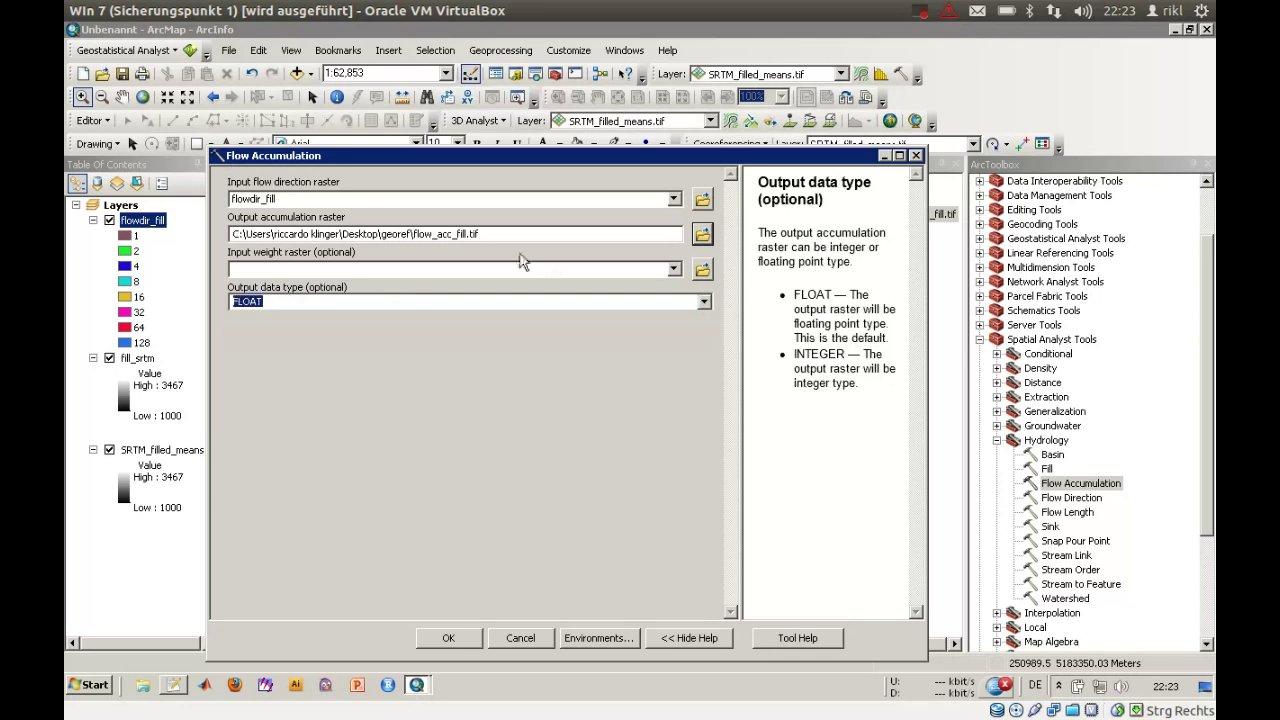
left_click(455, 268)
left_click(455, 268)
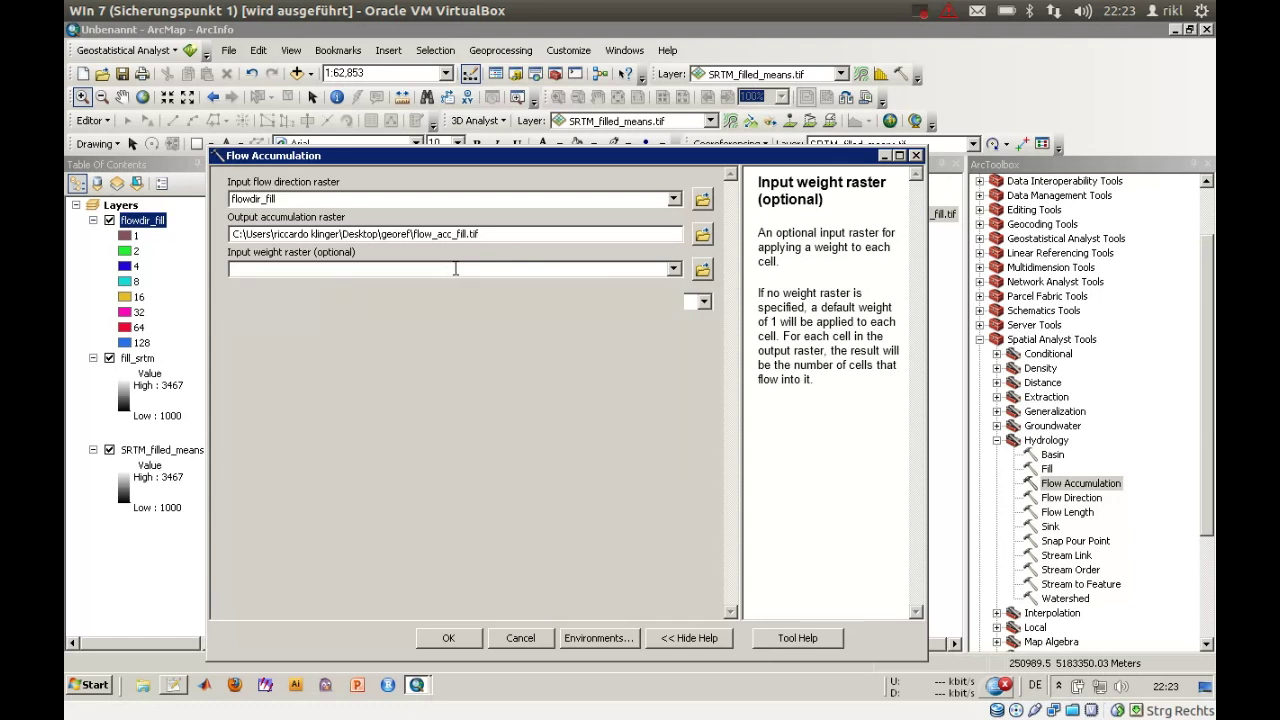
left_click(433, 411)
left_click(448, 637)
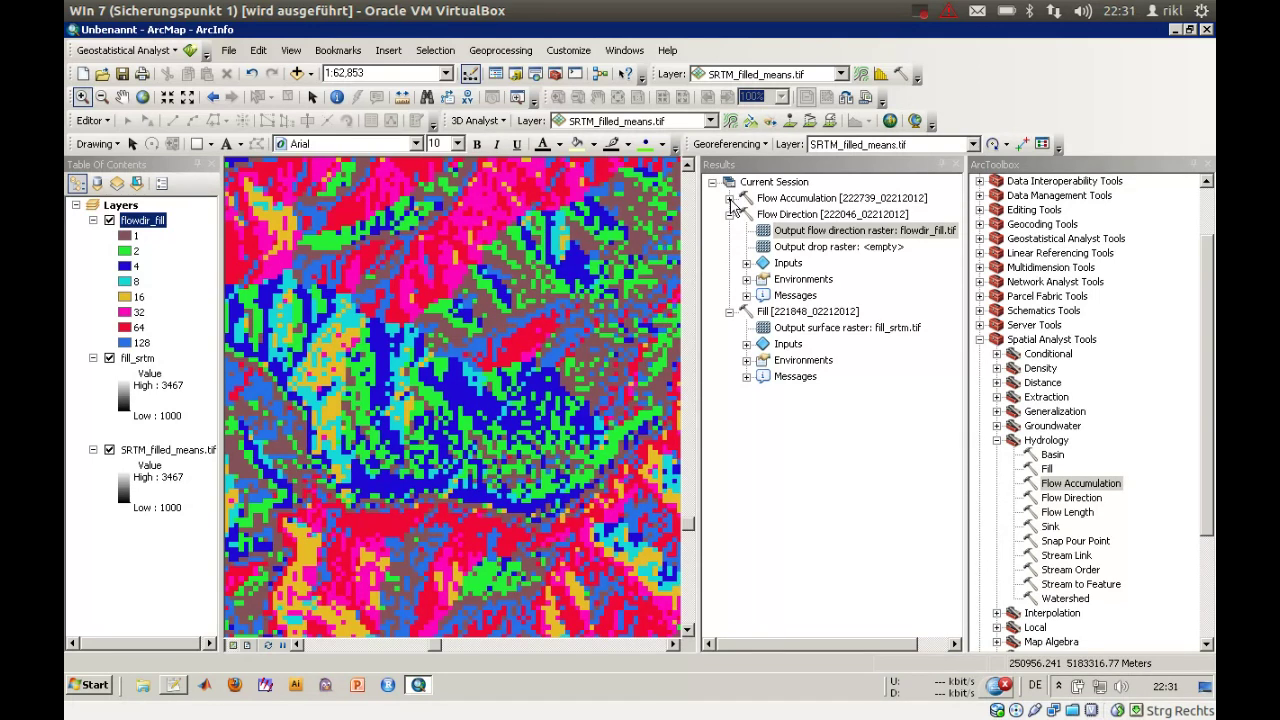
Step: Add the Flow Accumulation tool's output raster, flow_acc_fill.tif, to the map from the geoprocessing results
right_click(762, 202)
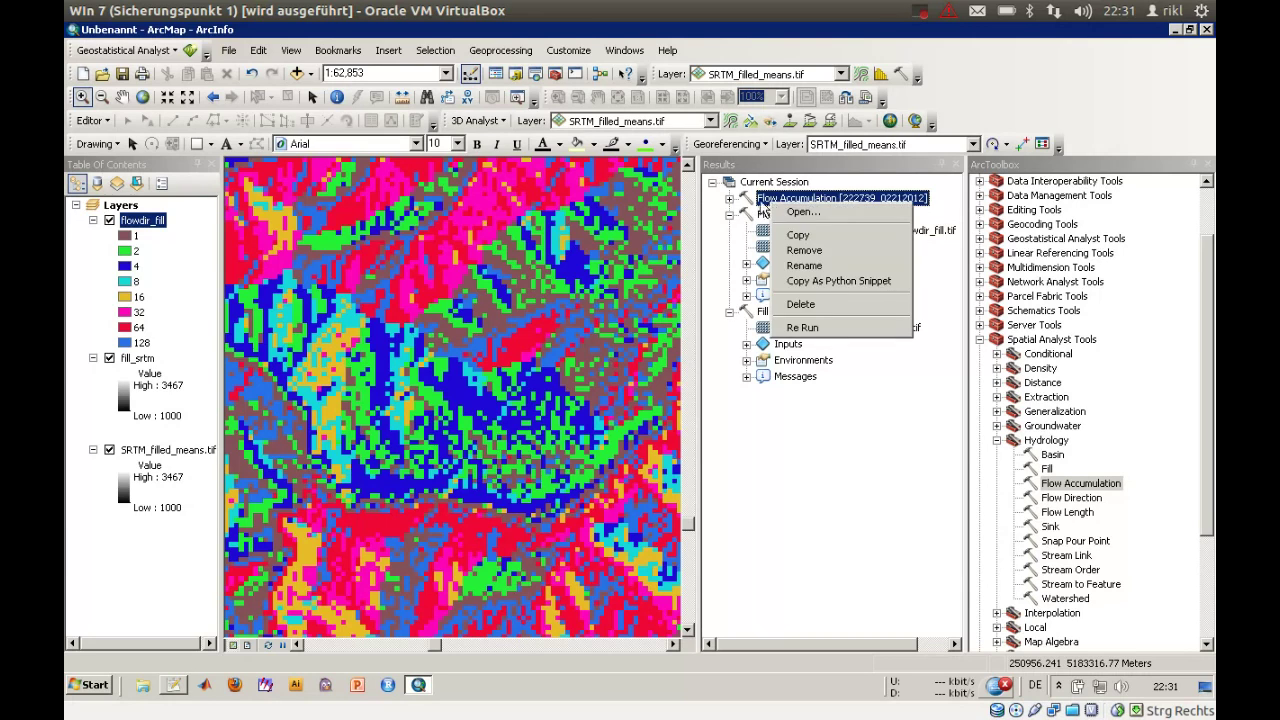
left_click(729, 198)
left_click(810, 214)
right_click(815, 218)
left_click(817, 233)
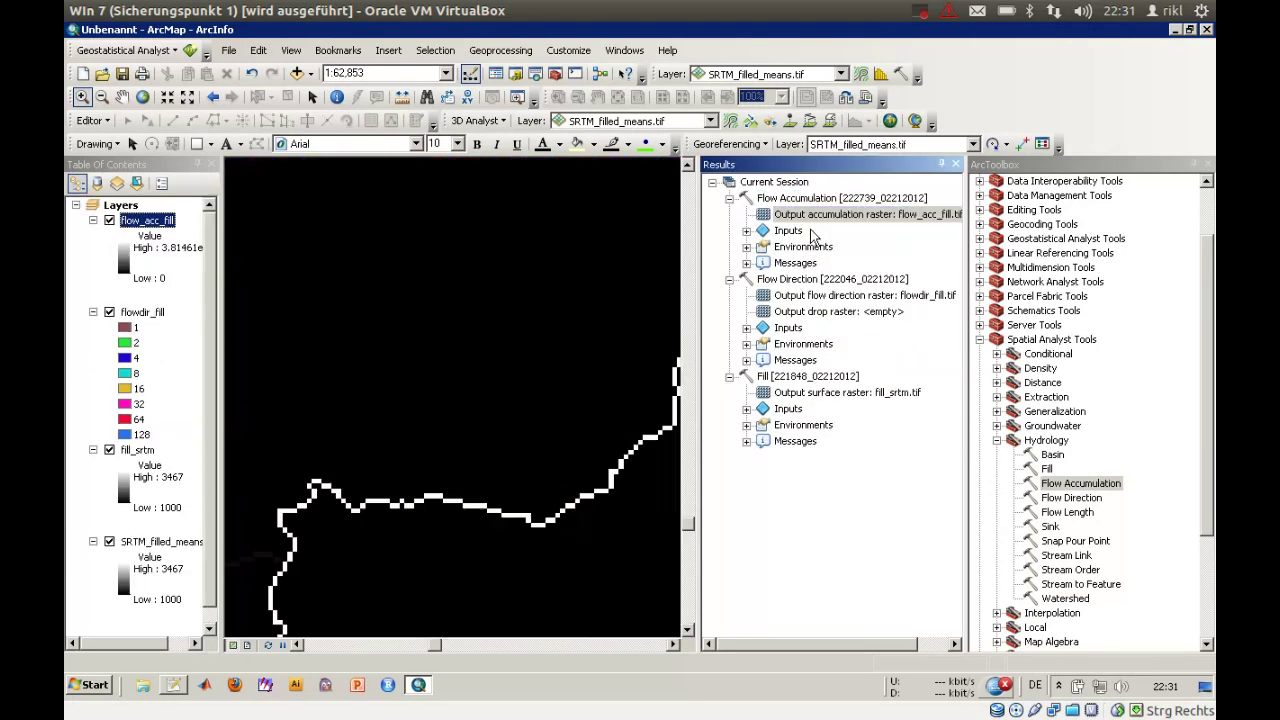
Step: Show the full extent of the flow_acc_fill layer, and examine one of its main drainage lines up close
right_click(138, 222)
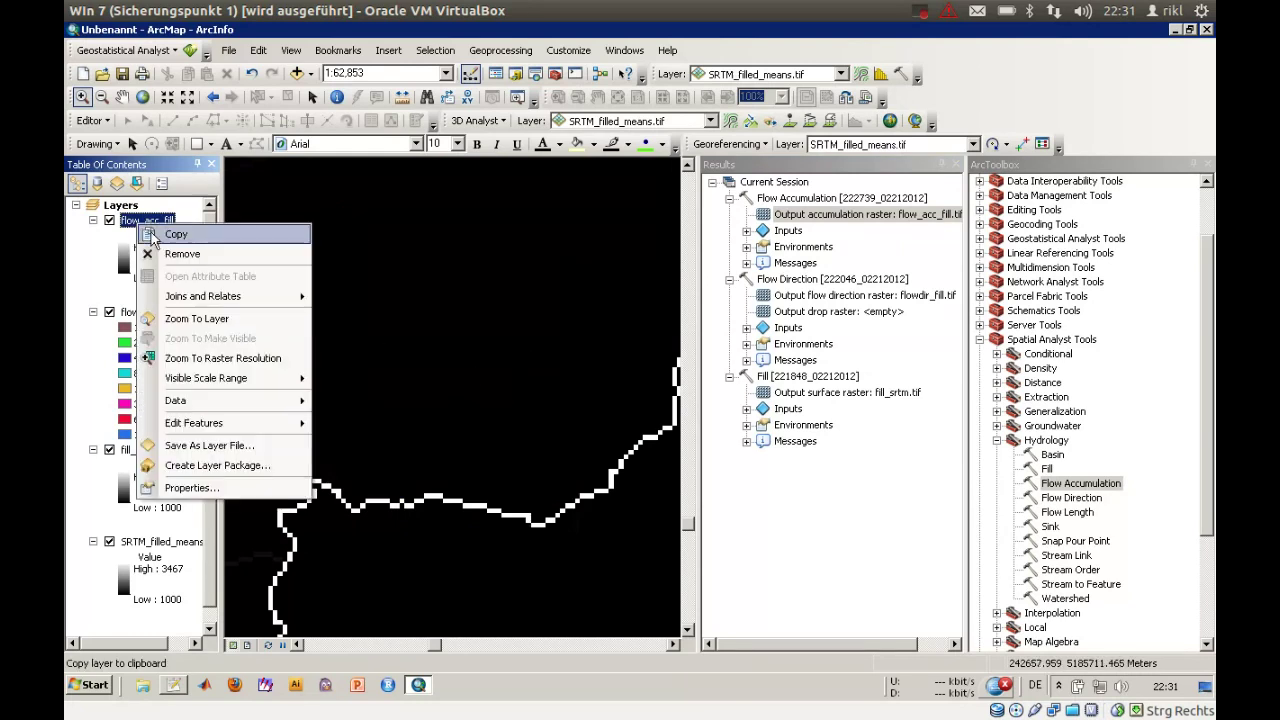
left_click(196, 318)
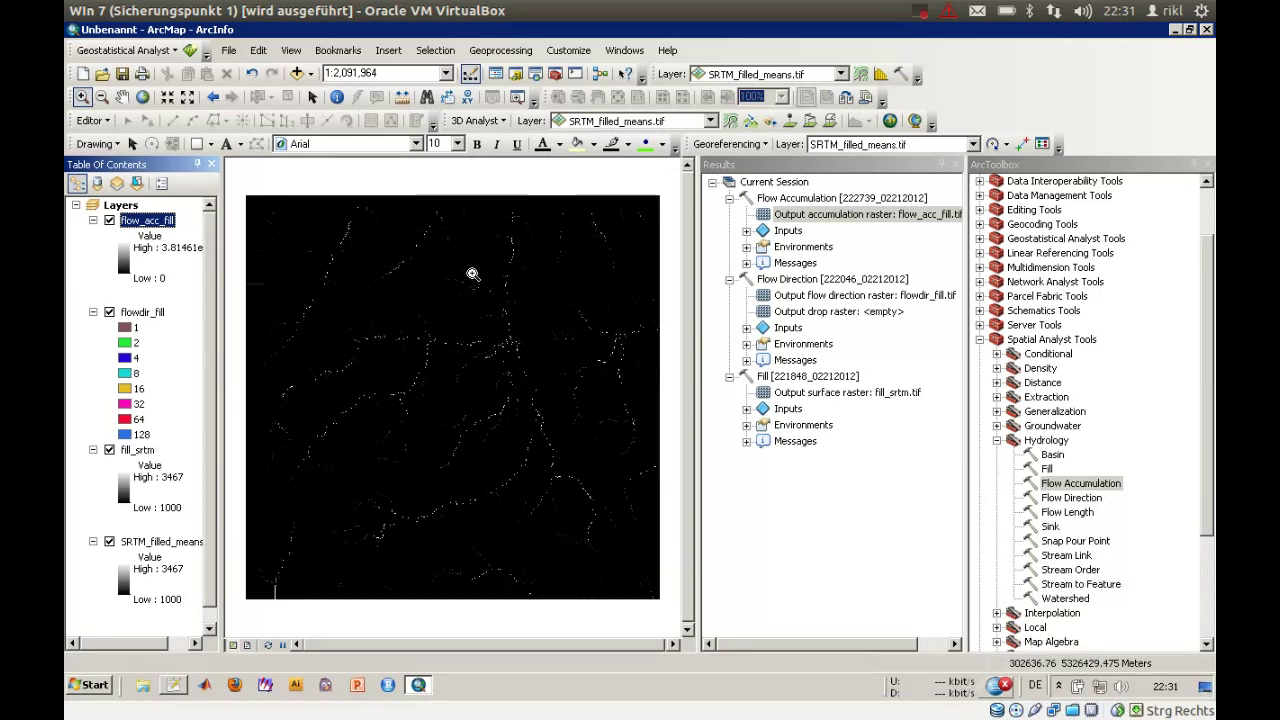
left_click(82, 103)
left_click_drag(479, 374, 593, 514)
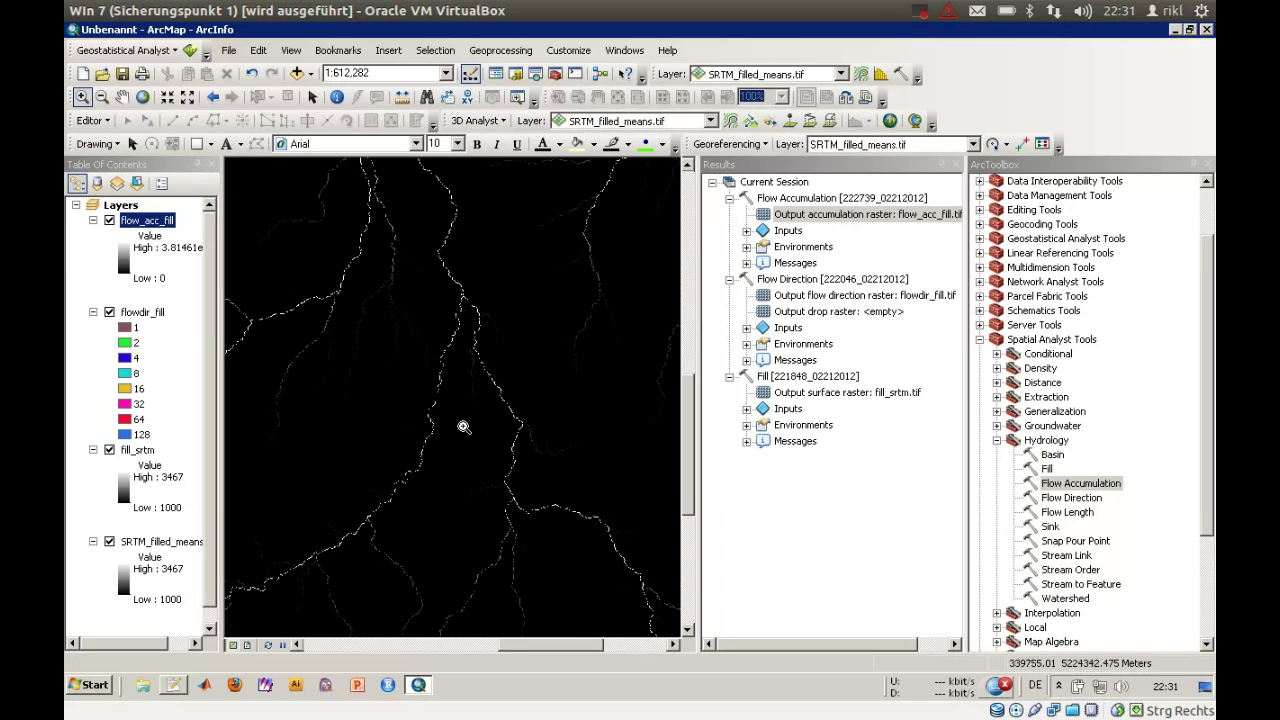
left_click_drag(369, 351, 498, 464)
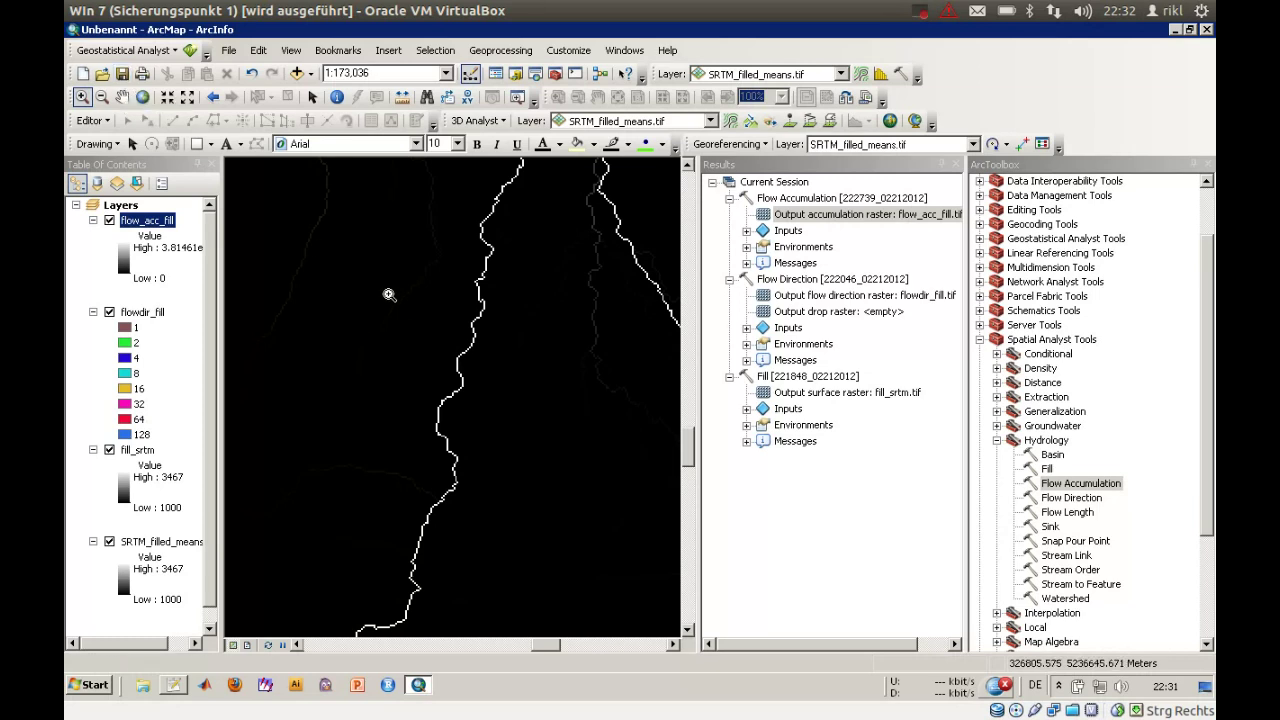
Step: Identify the flow accumulation value of a cell on the main drainage line, and close the identify results
left_click(336, 96)
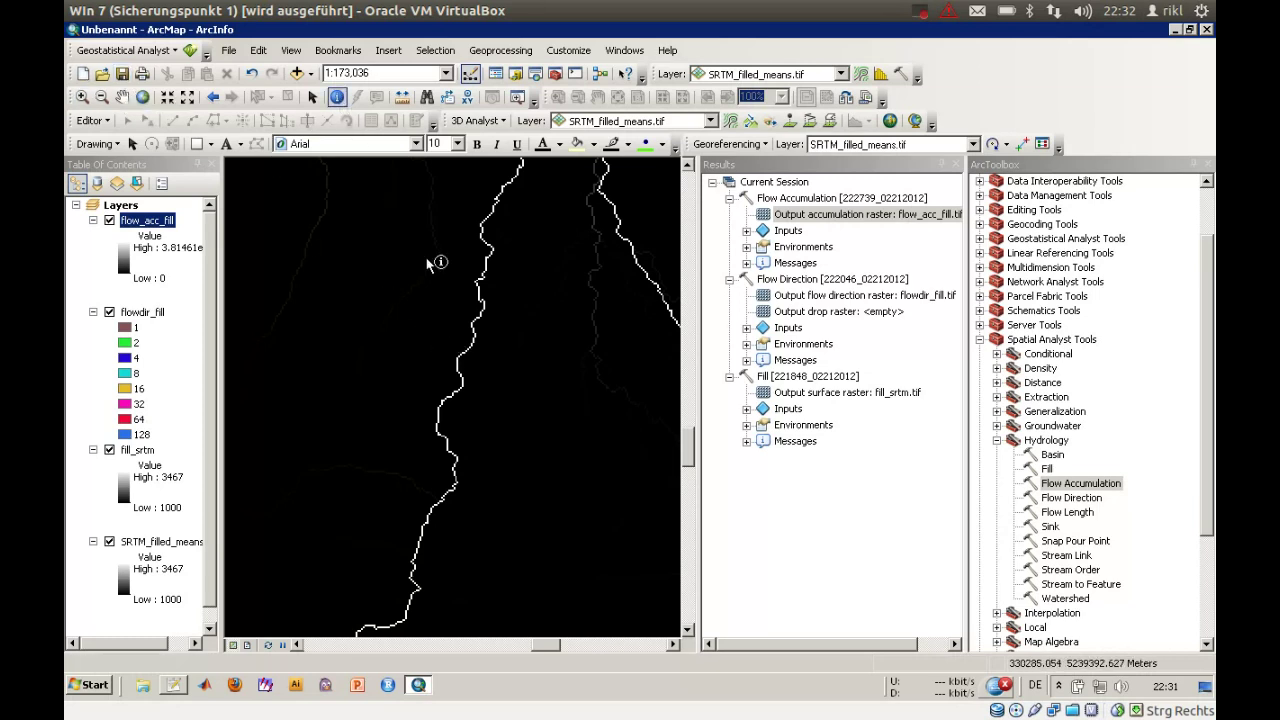
left_click(458, 365)
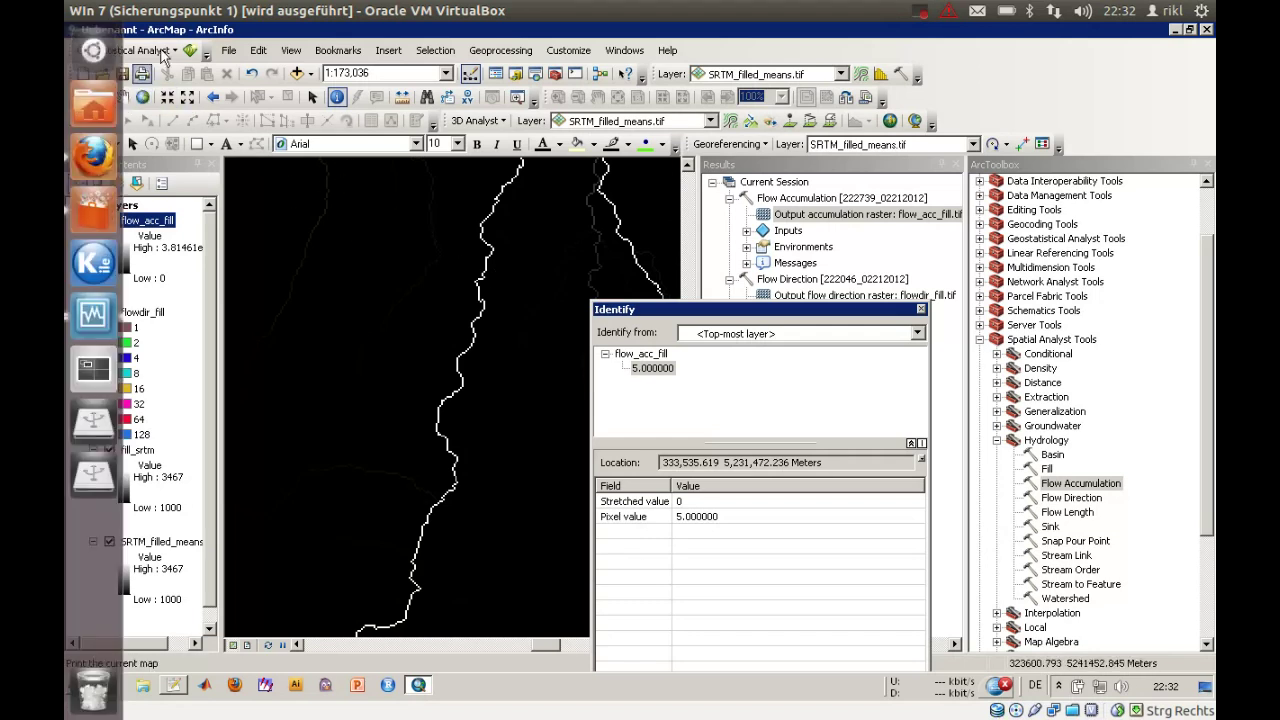
left_click(82, 96)
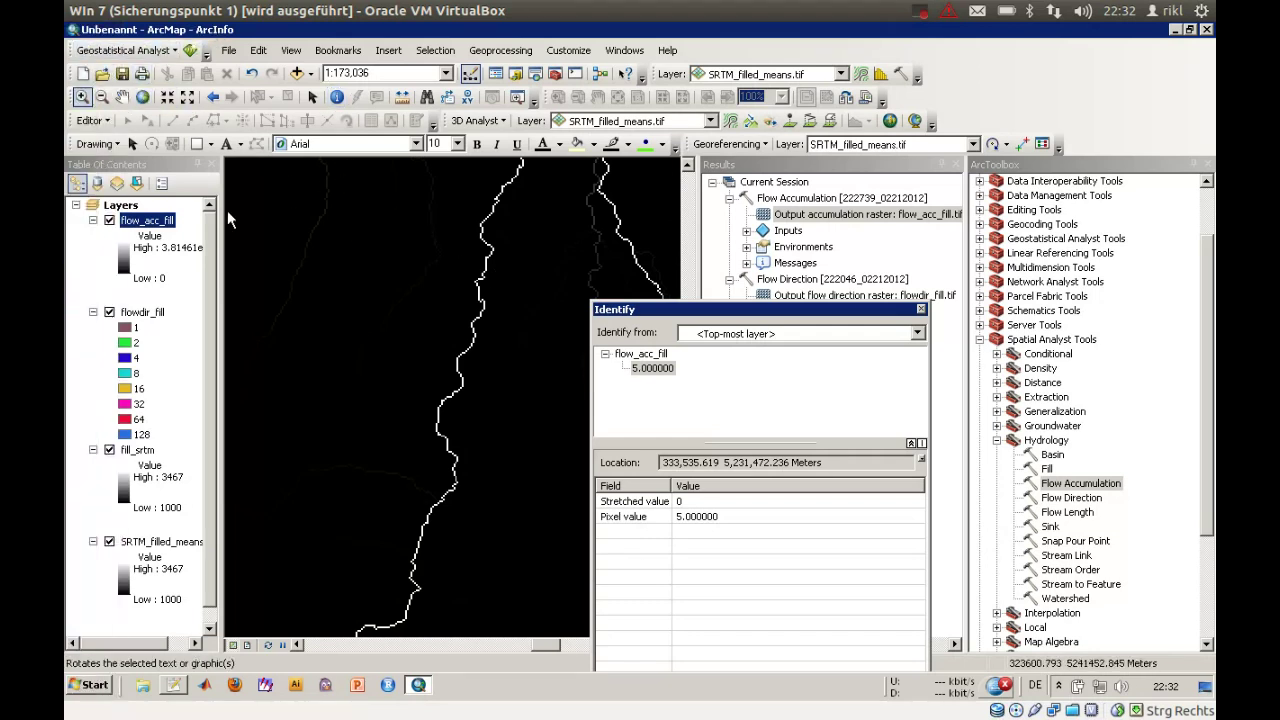
left_click_drag(453, 366, 488, 392)
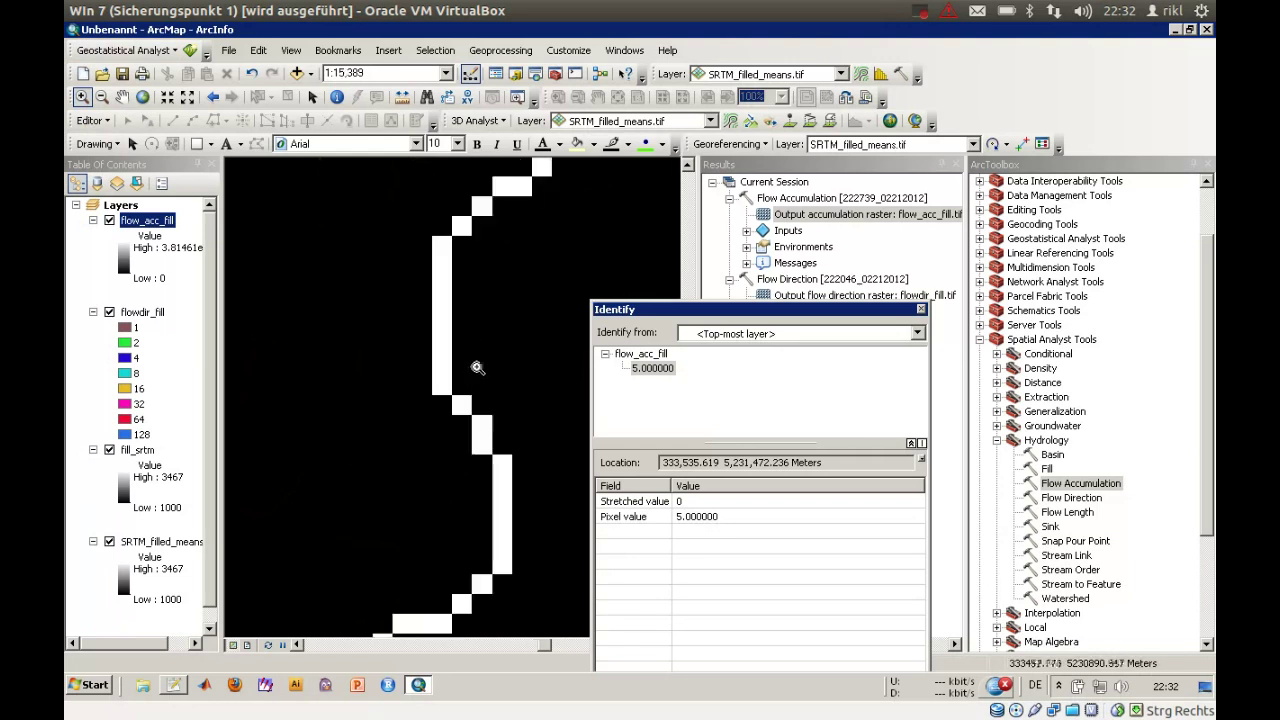
left_click(337, 96)
left_click(445, 343)
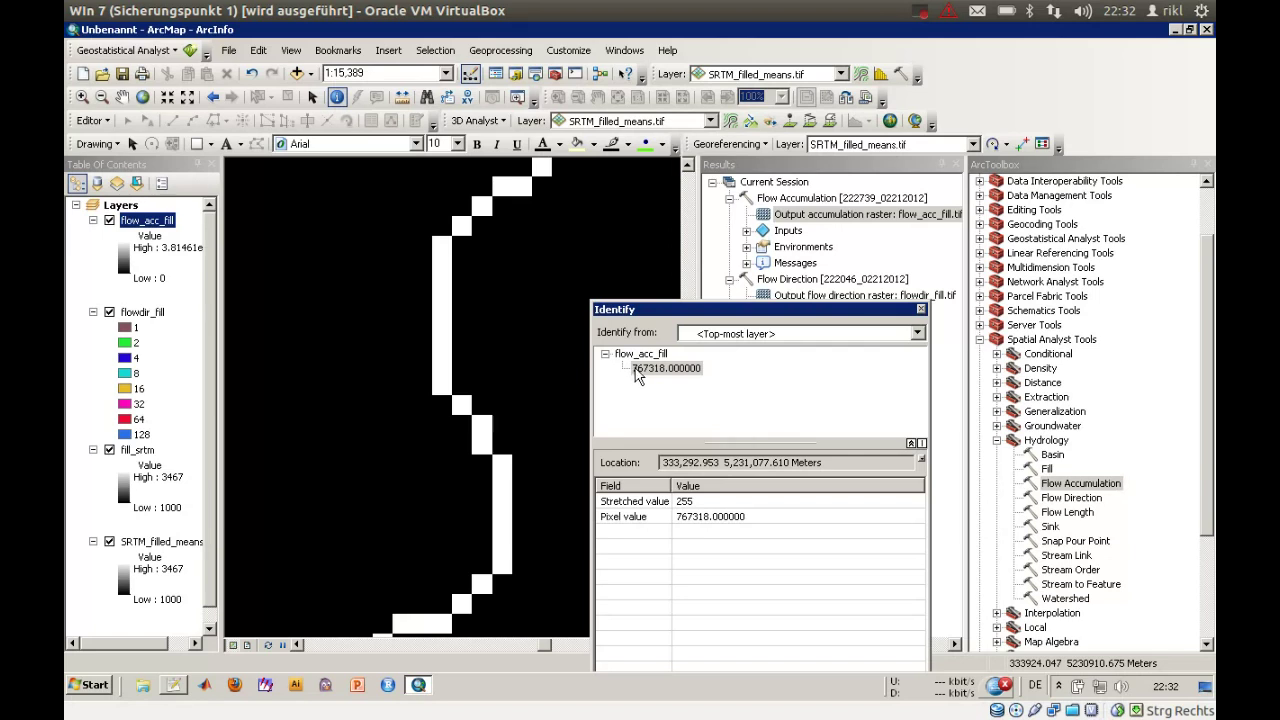
left_click(921, 310)
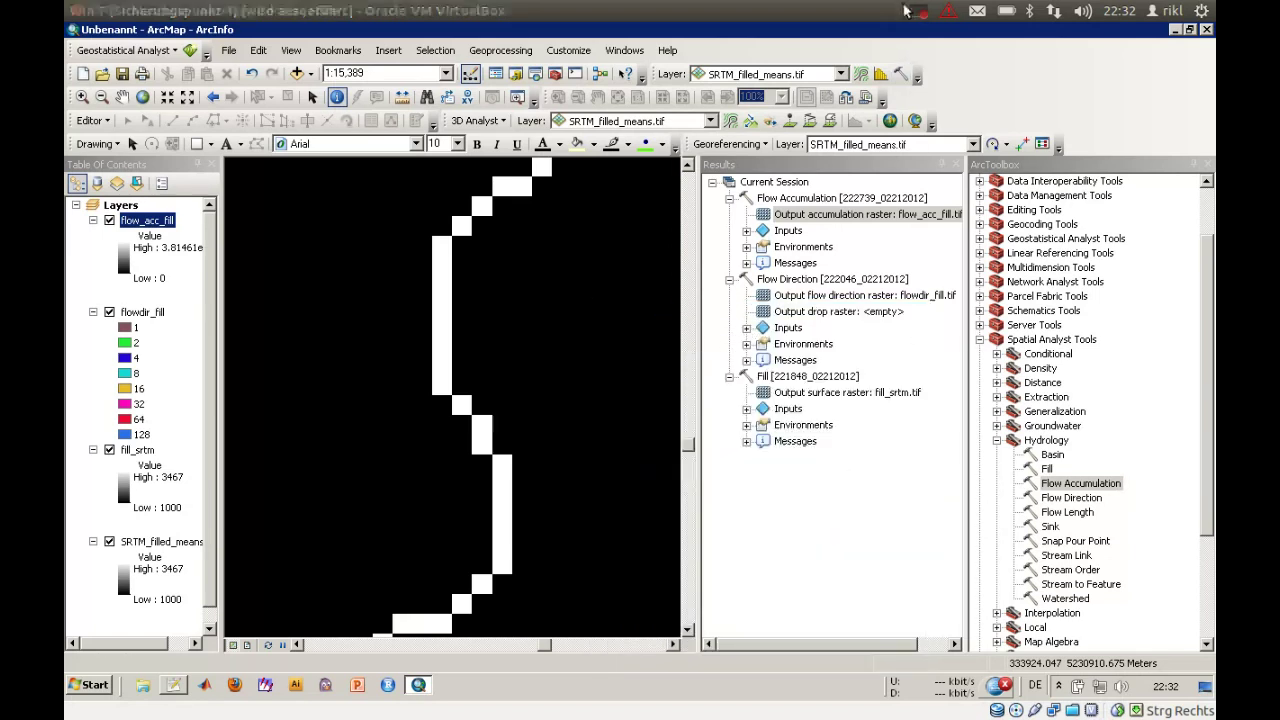
left_click(920, 11)
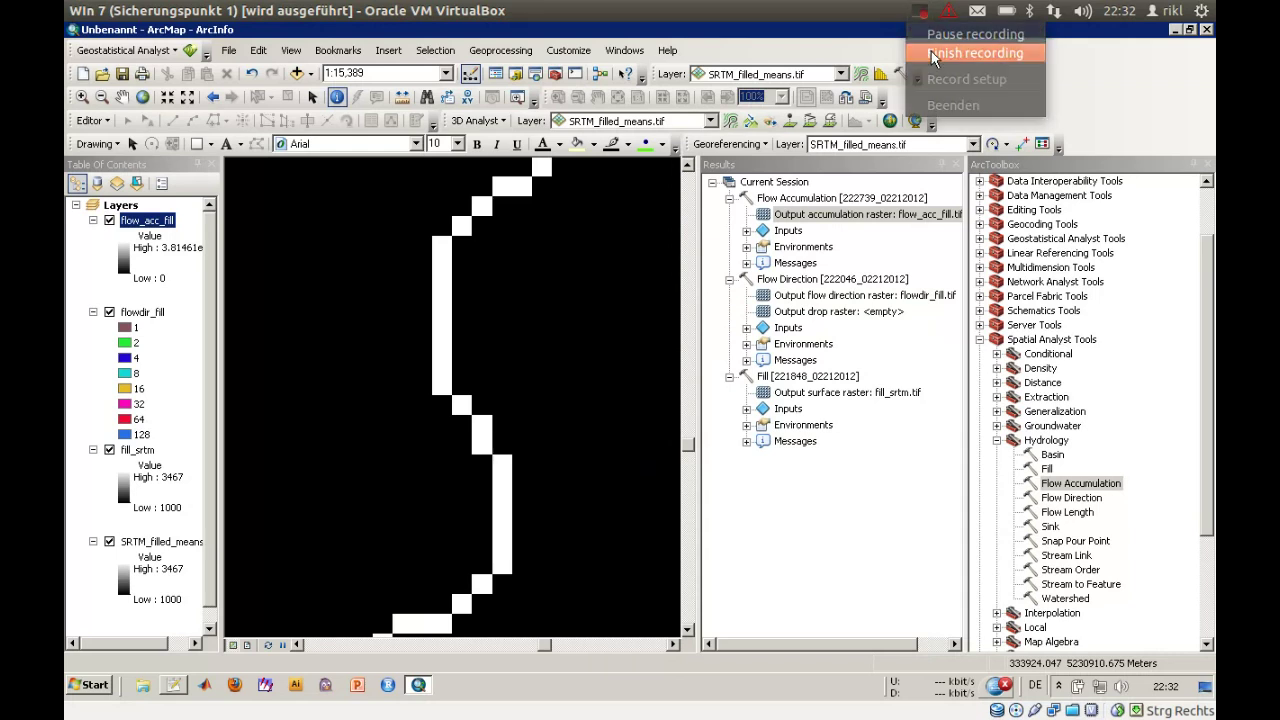
left_click(932, 53)
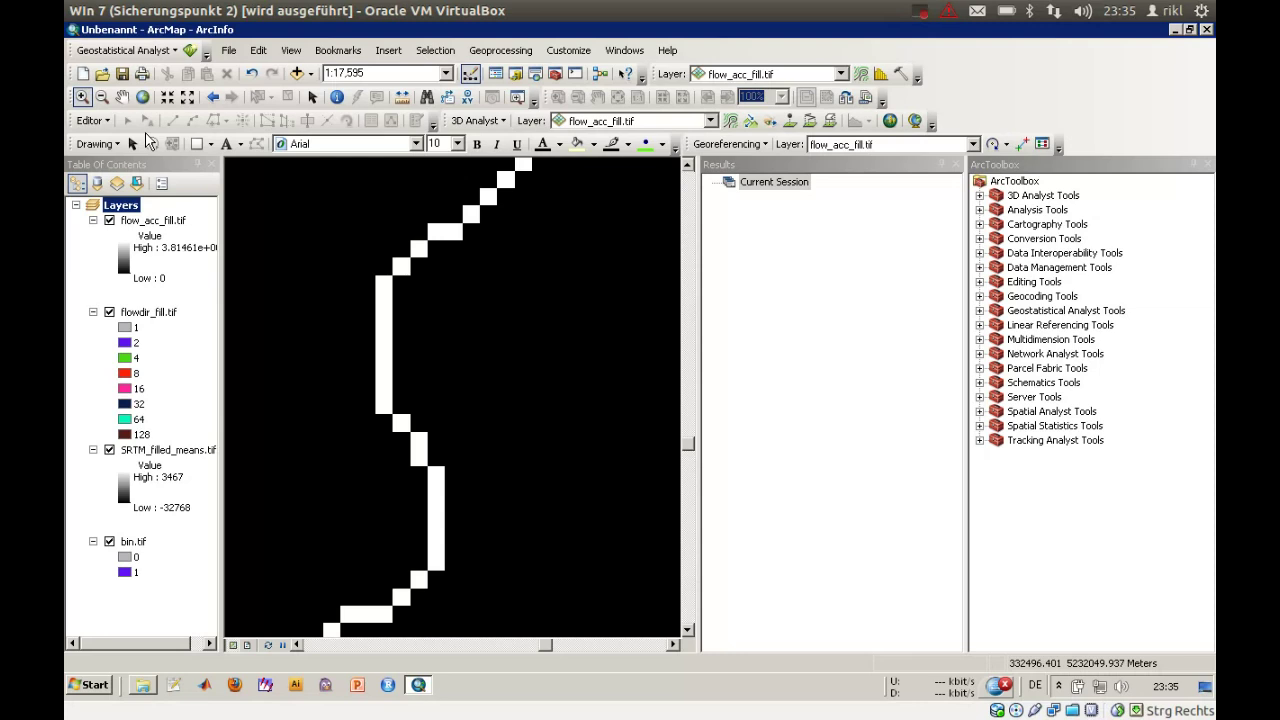
Step: Compare the flow_acc_fill.tif pixel values of cells on the drainage line and just beside it, and close the identify results
left_click(341, 99)
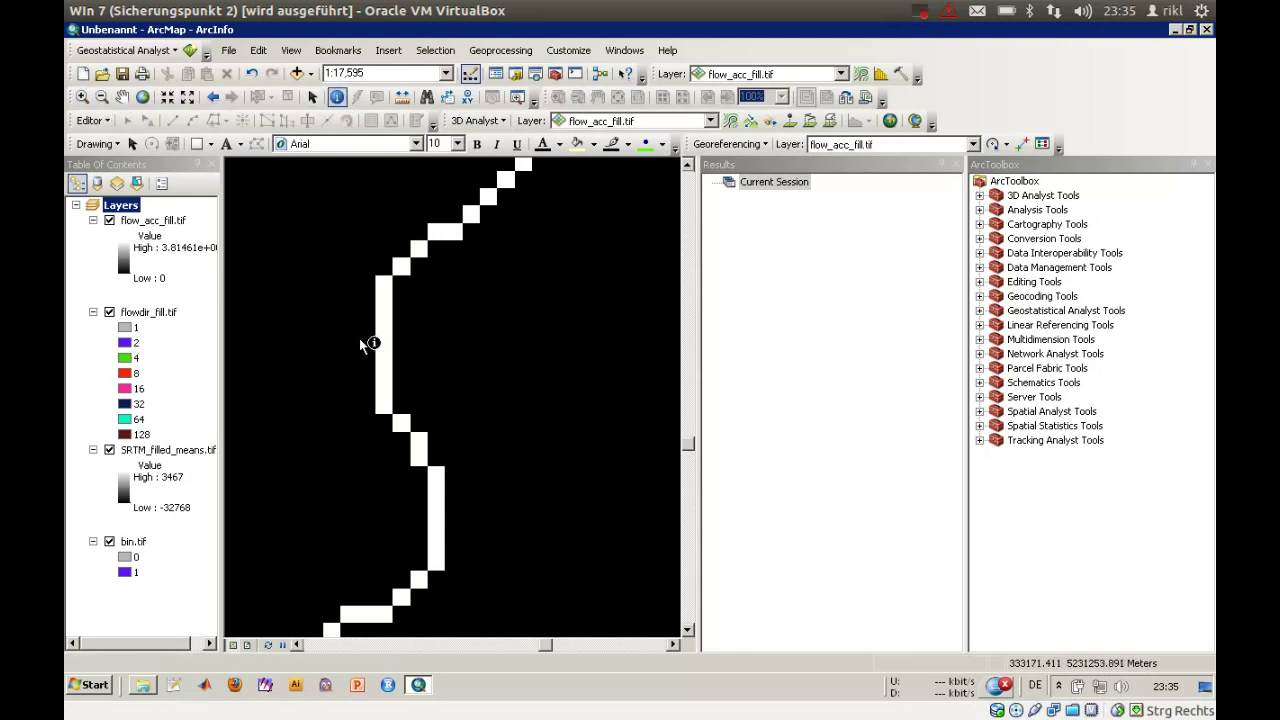
left_click(383, 345)
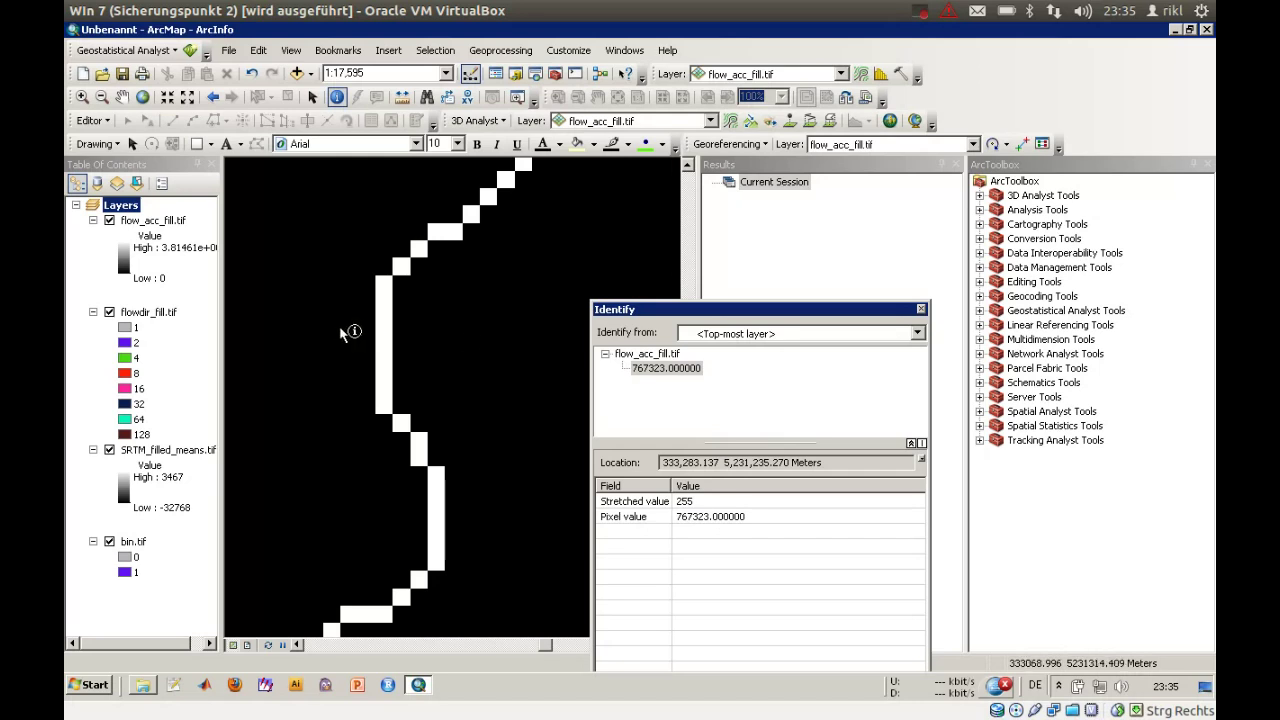
left_click(369, 341)
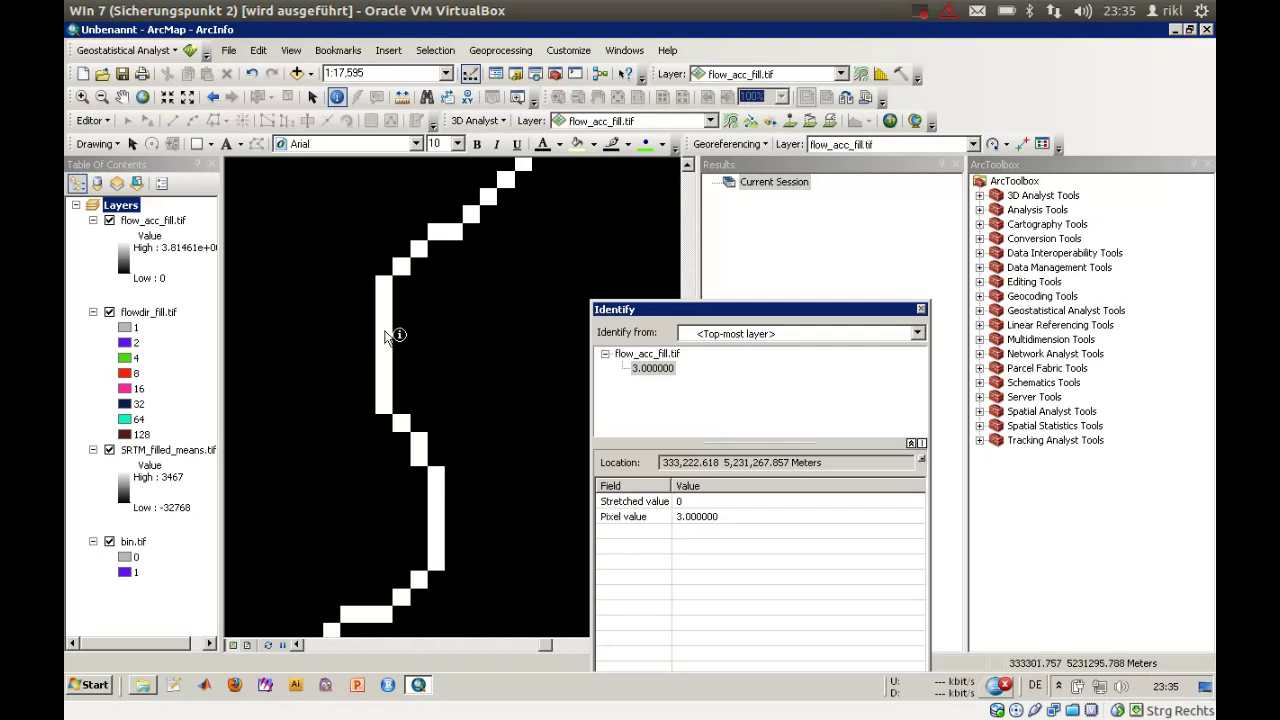
left_click(385, 336)
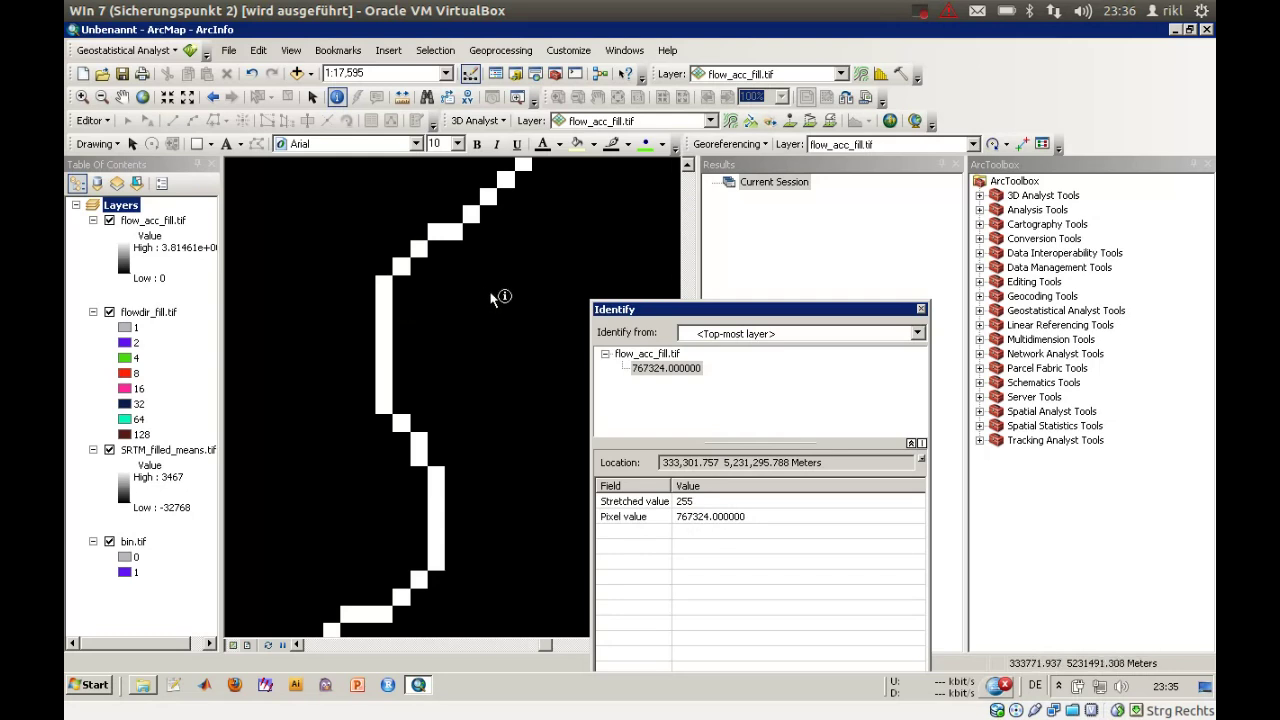
left_click(922, 311)
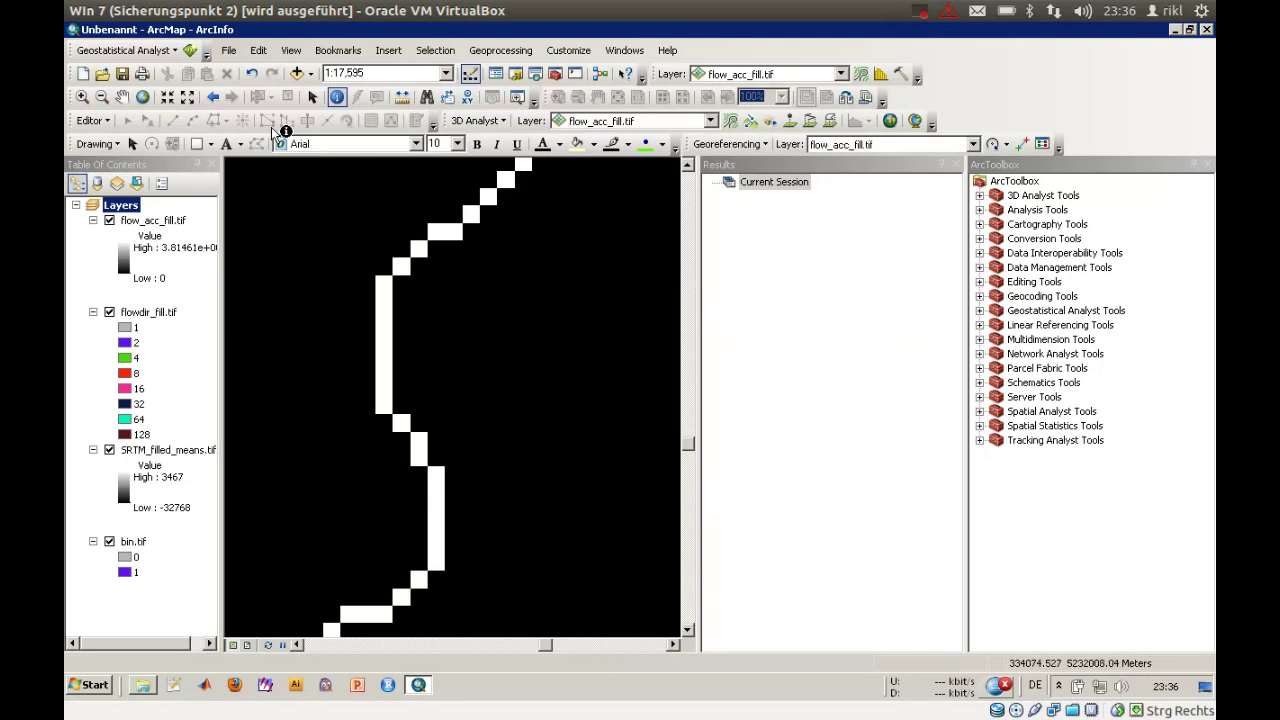
Step: Add the satellite image landsat_20010820.tif from the georef folder to the map
left_click(296, 73)
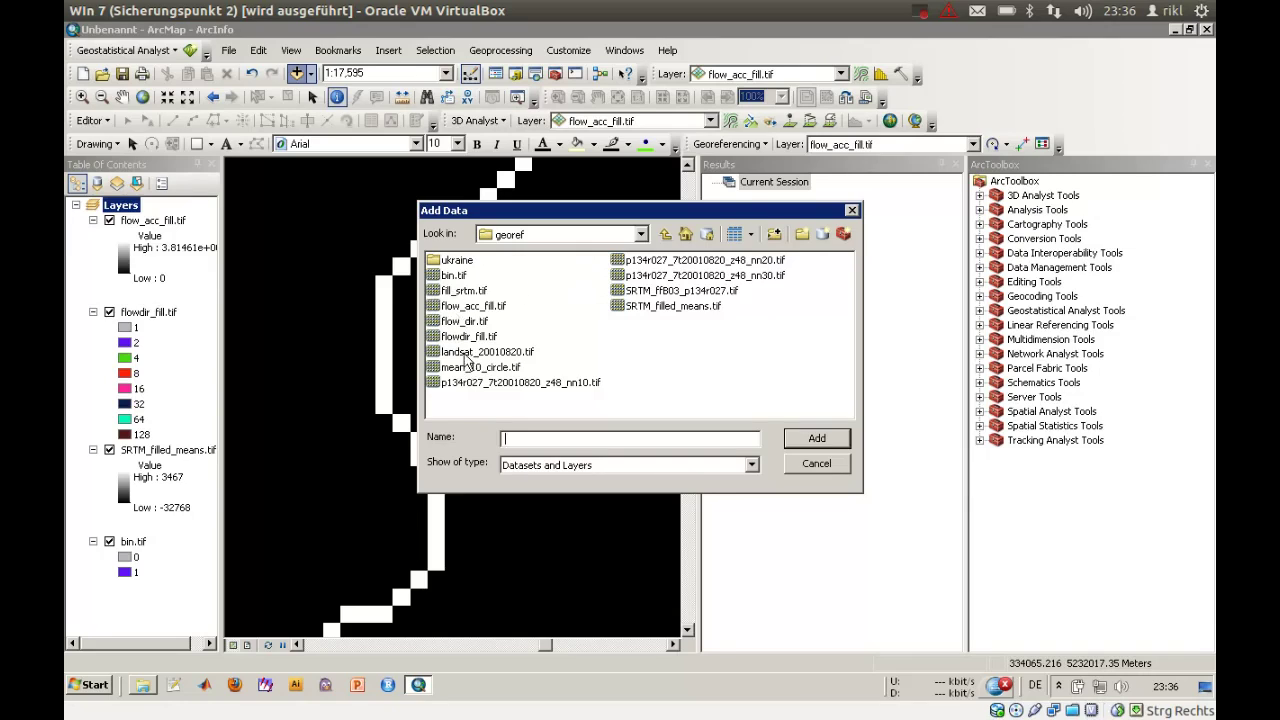
left_click(465, 355)
left_click(816, 440)
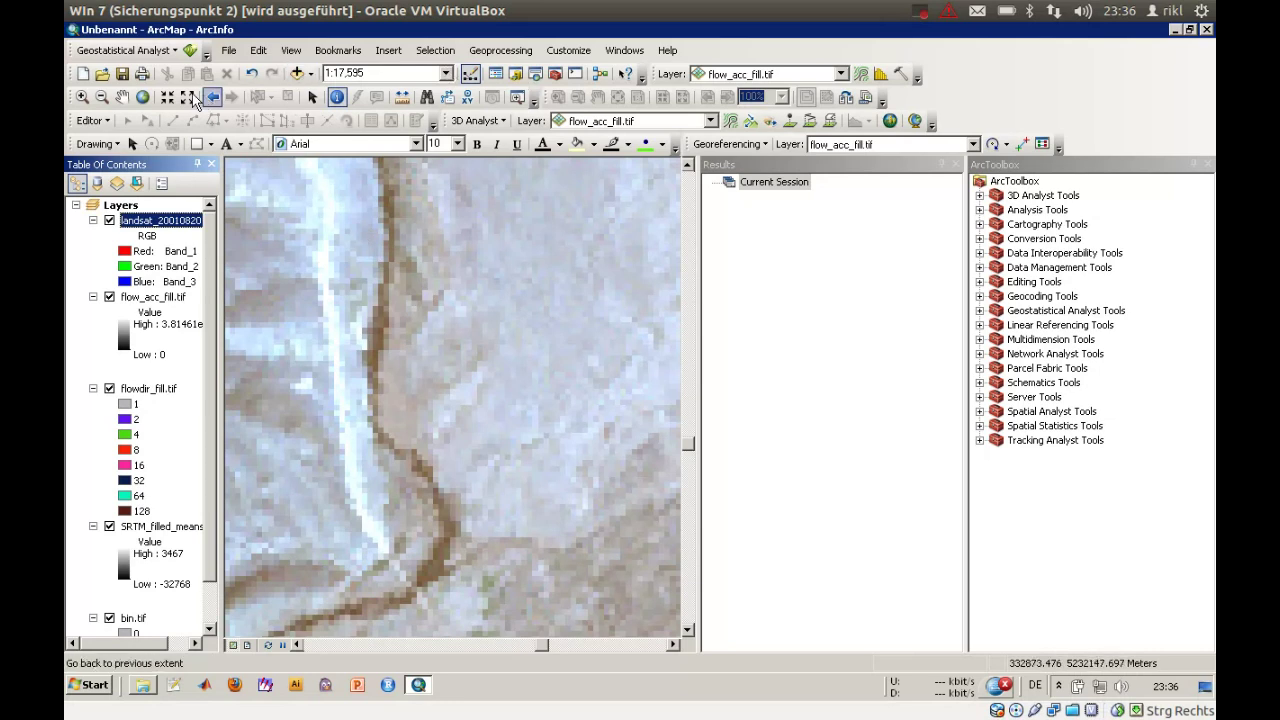
Step: Display the landsat_20010820.tif image with Band_3 as the red channel and Band_1 as the blue channel
left_click(82, 96)
left_click(102, 96)
left_click_drag(334, 280, 354, 298)
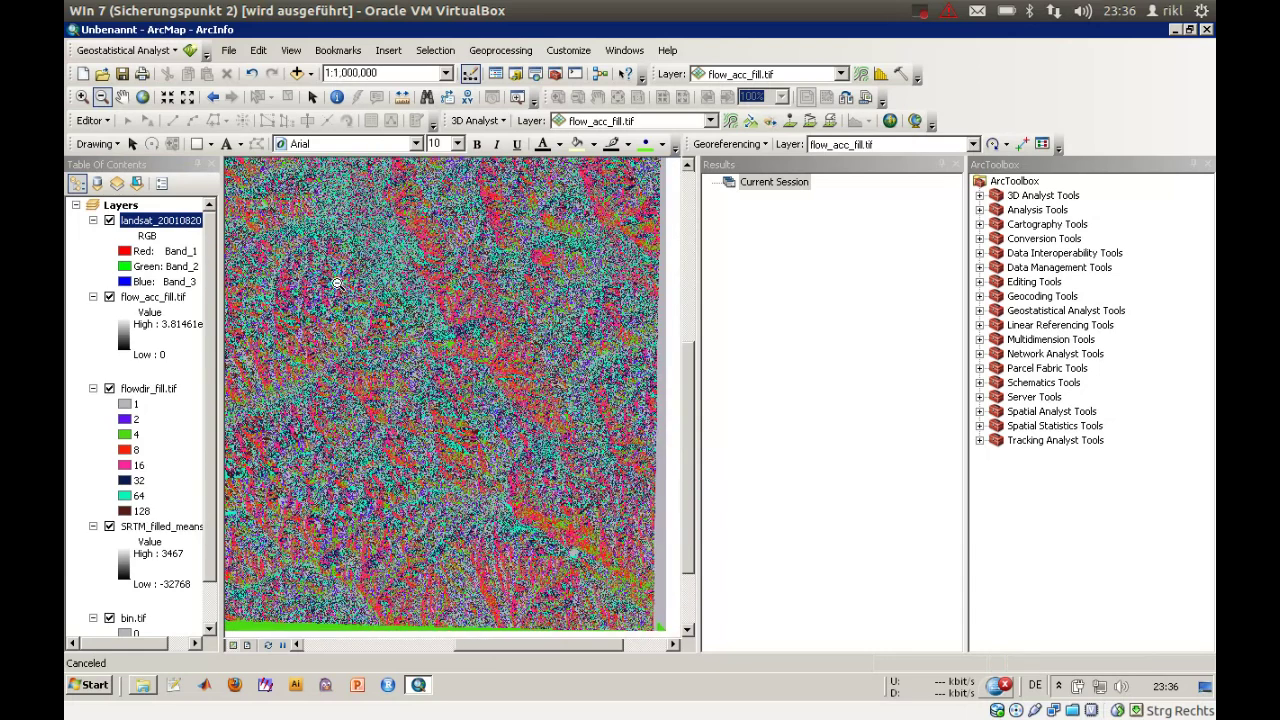
left_click(82, 96)
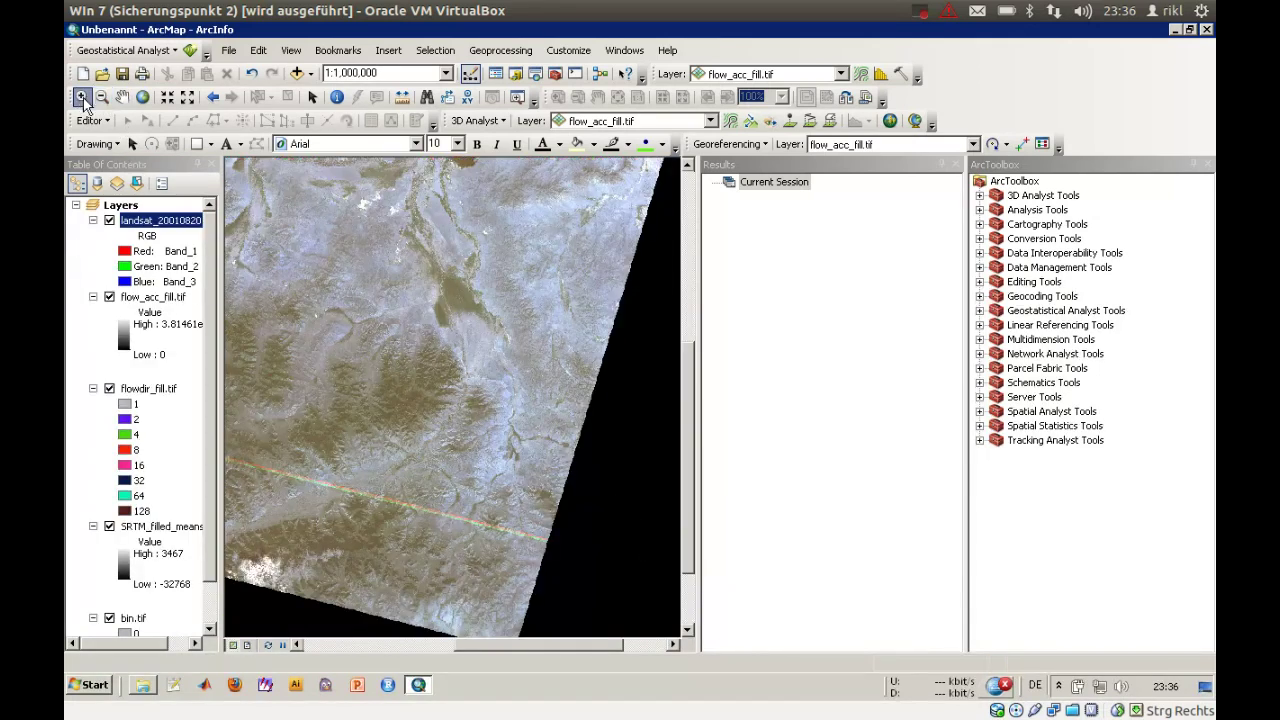
left_click_drag(423, 340, 512, 411)
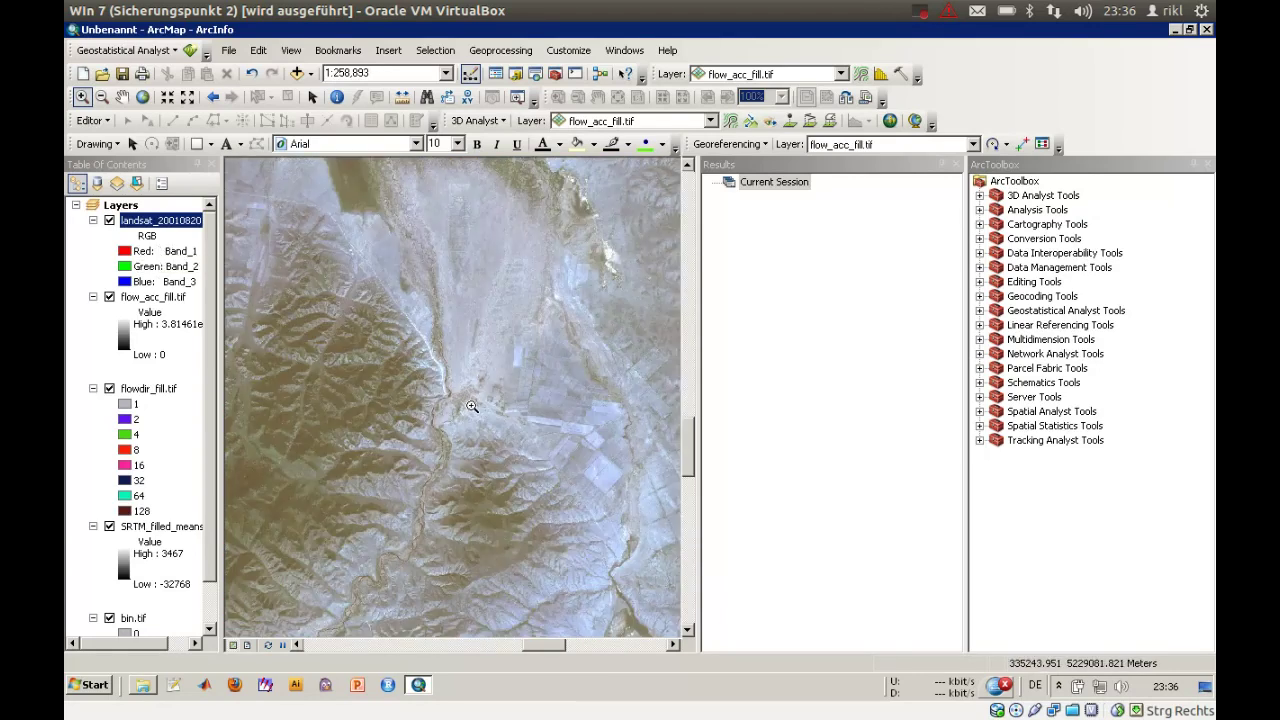
left_click_drag(398, 338, 537, 446)
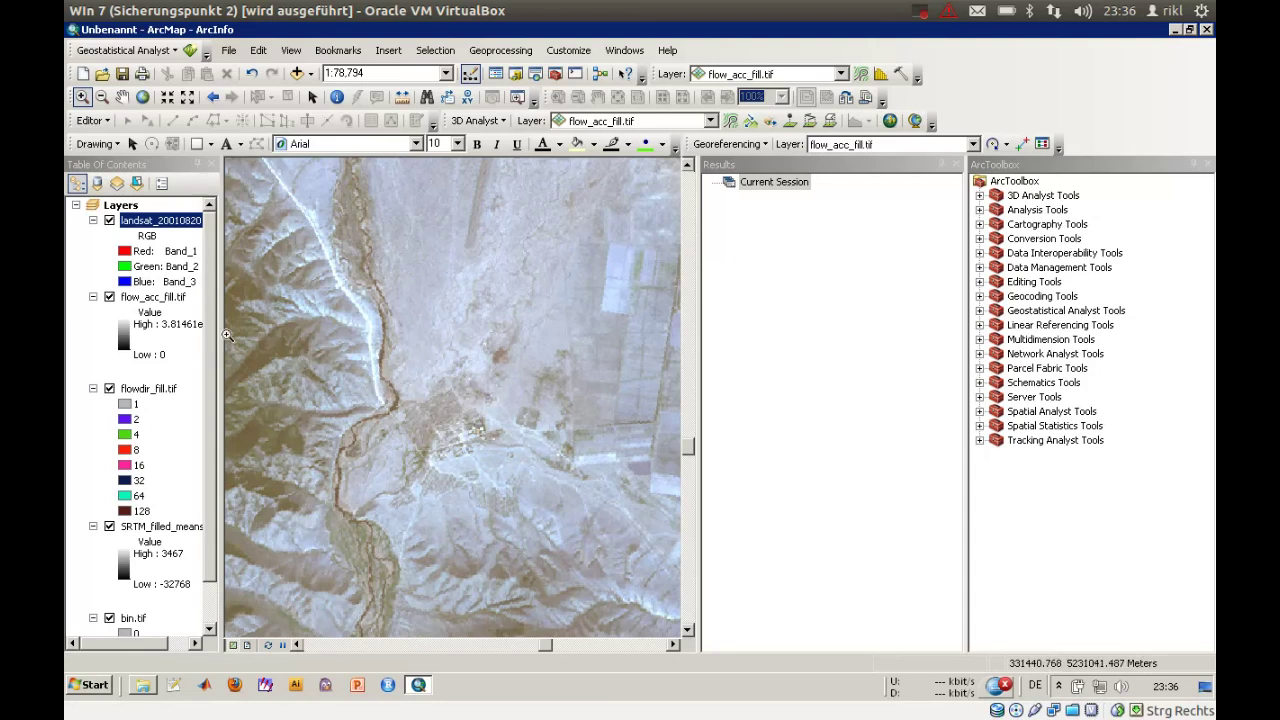
left_click(132, 254)
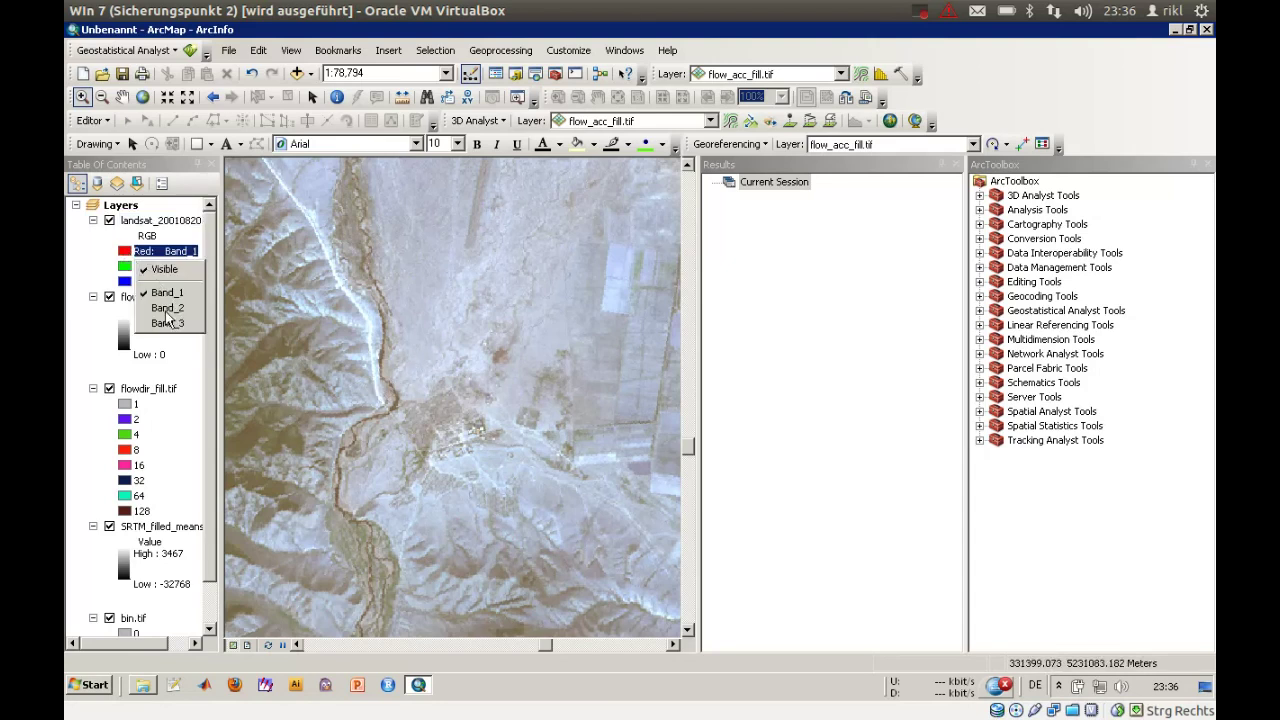
left_click(167, 323)
left_click(124, 282)
left_click(128, 282)
left_click(160, 316)
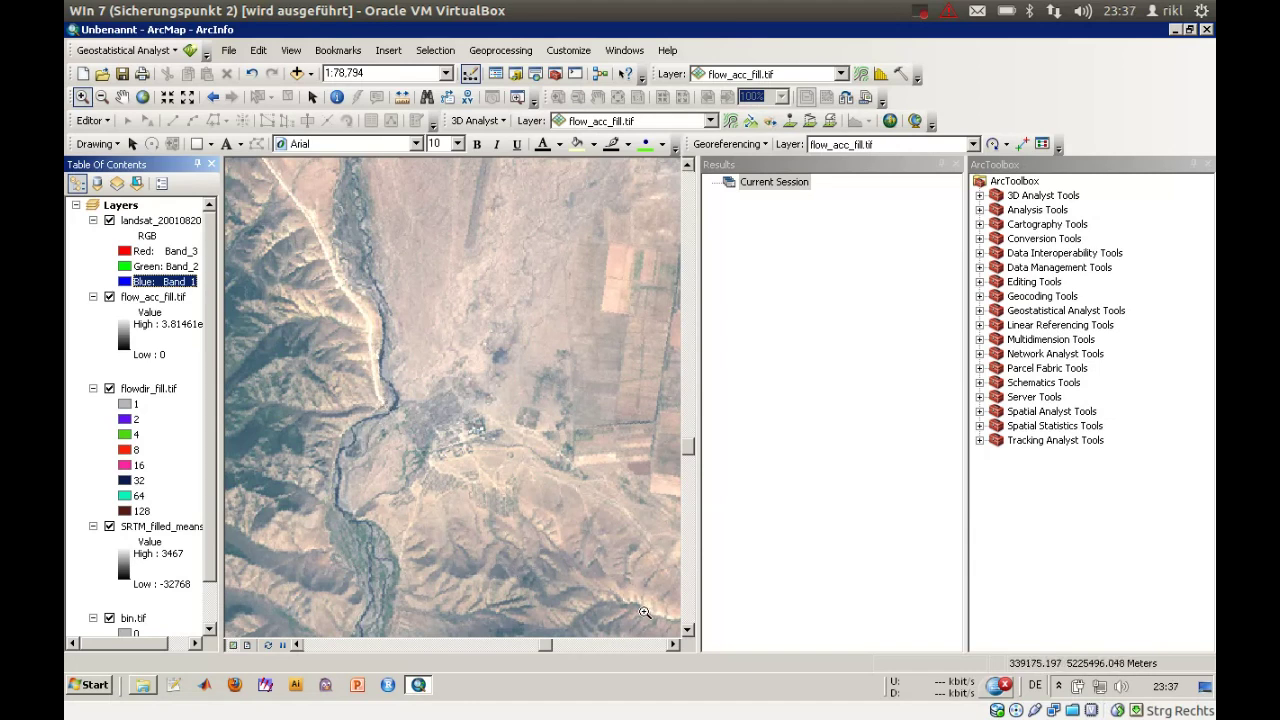
Step: Make the landsat_20010820.tif layer partly transparent so the flow accumulation raster beneath shows through along the river valley
left_click(686, 629)
left_click(686, 629)
left_click(687, 630)
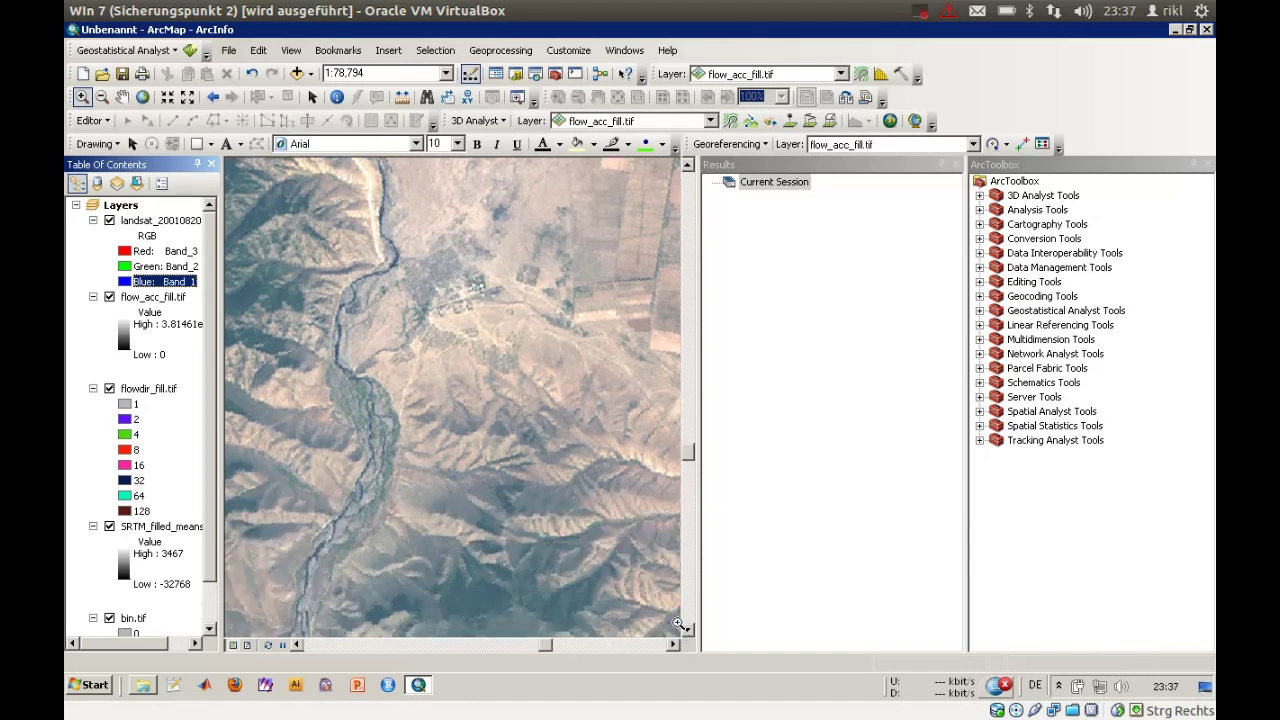
left_click(134, 221)
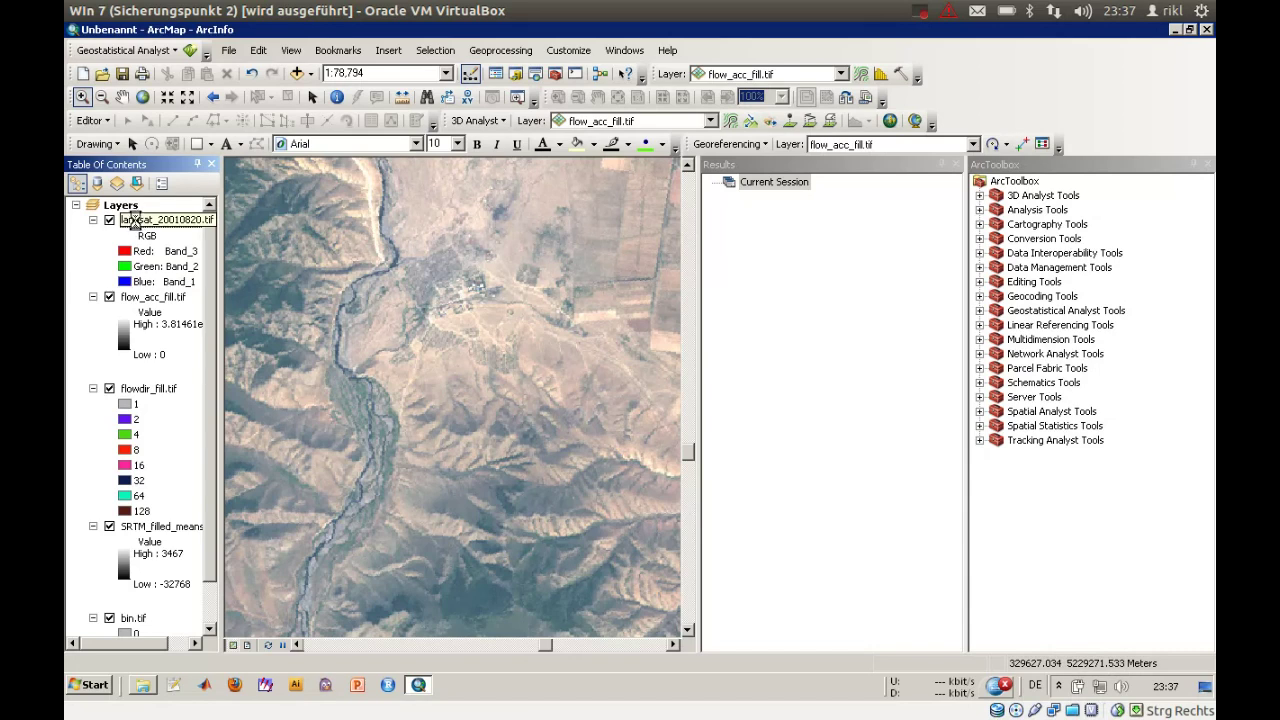
double_click(170, 222)
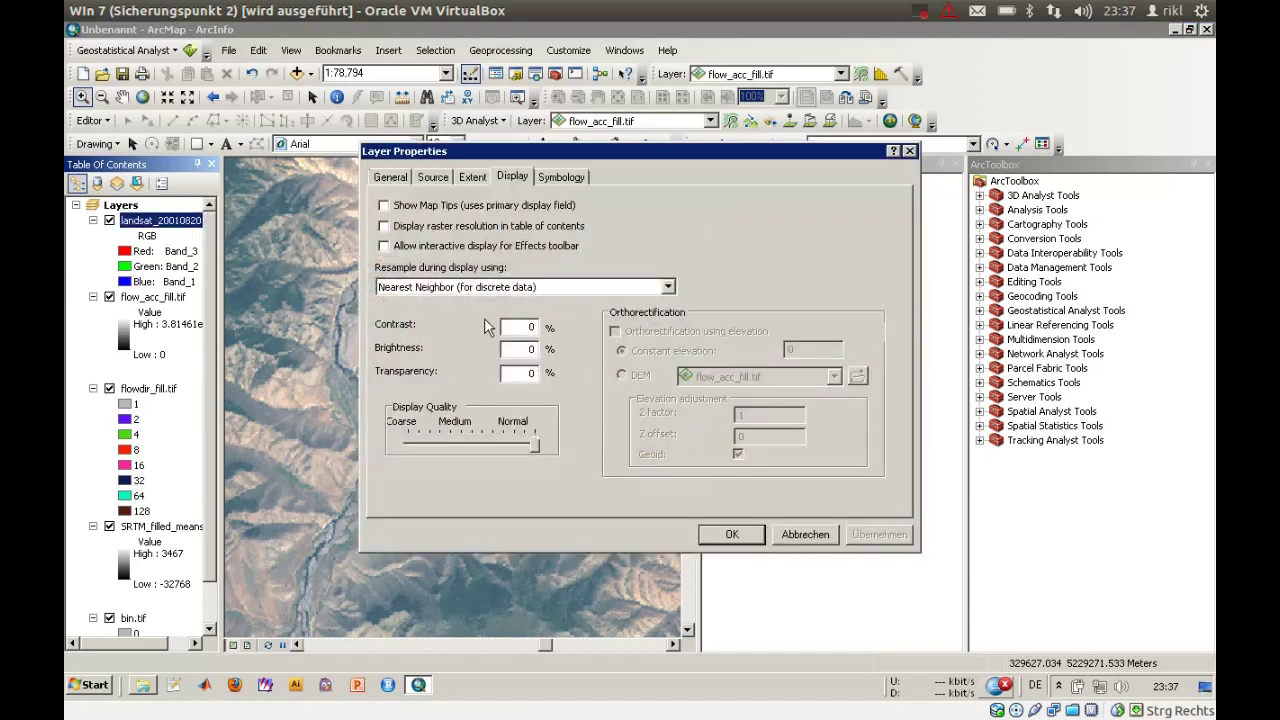
left_click(527, 373)
type("4")
key("Return")
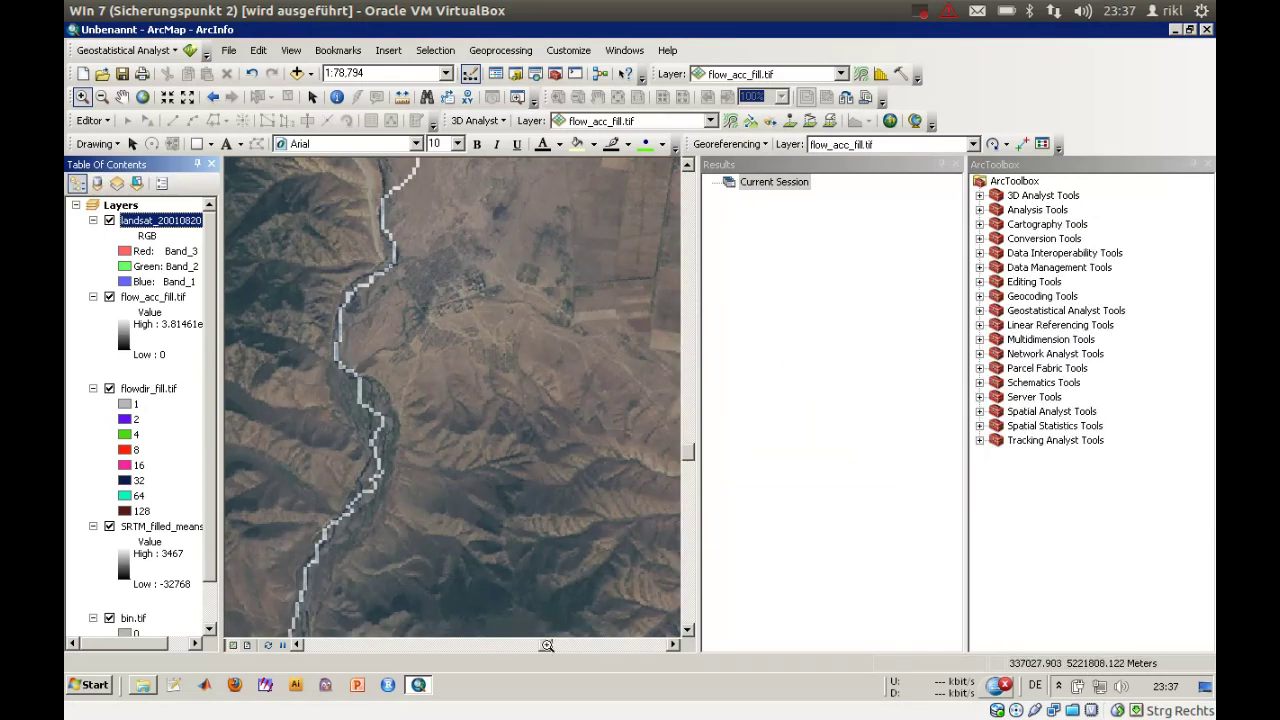
Step: Follow the derived drainage line southwards through the mountain valley and compare it with the river course in the Landsat image
left_click_drag(546, 654, 542, 653)
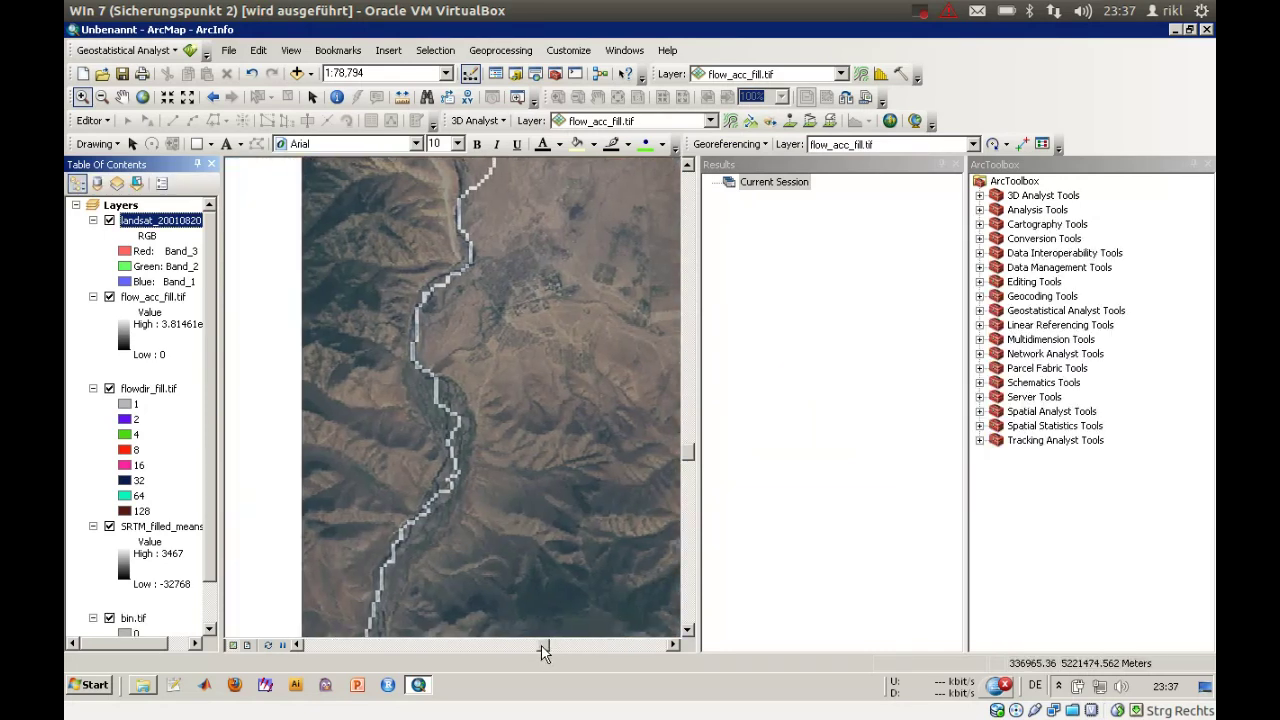
left_click(688, 631)
left_click(688, 631)
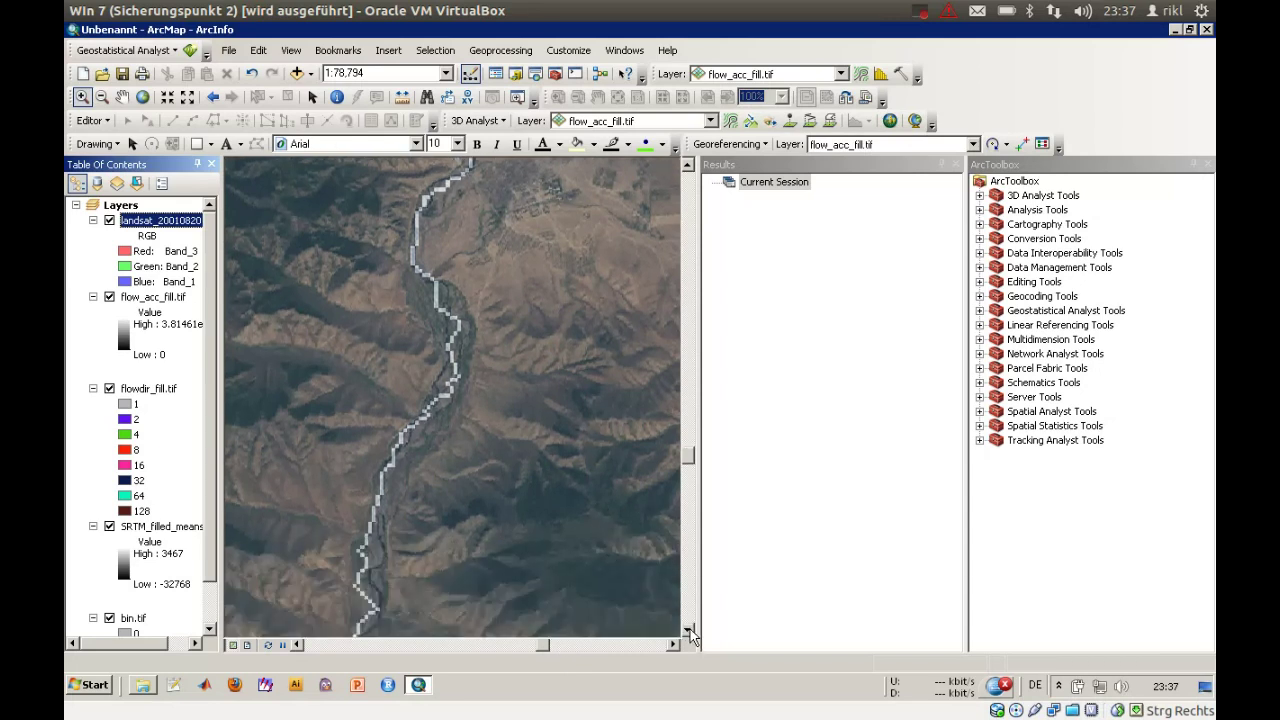
left_click(688, 631)
left_click(688, 631)
left_click(688, 631)
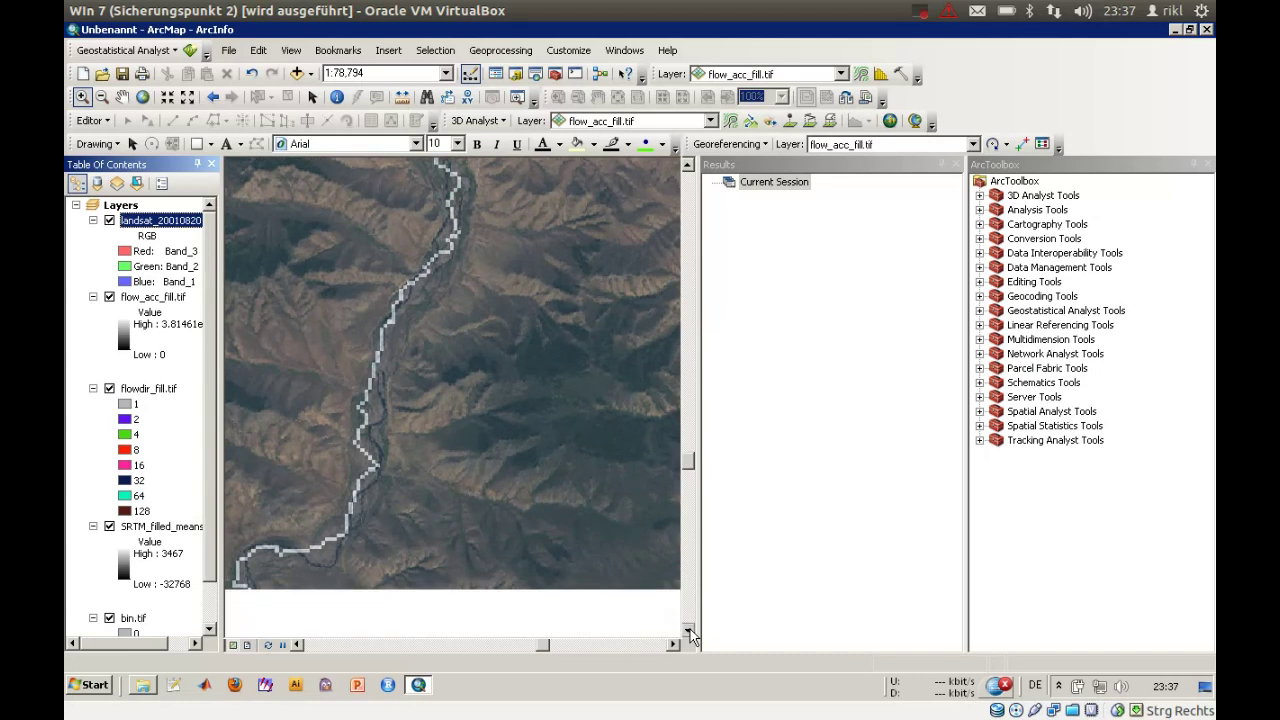
left_click(688, 631)
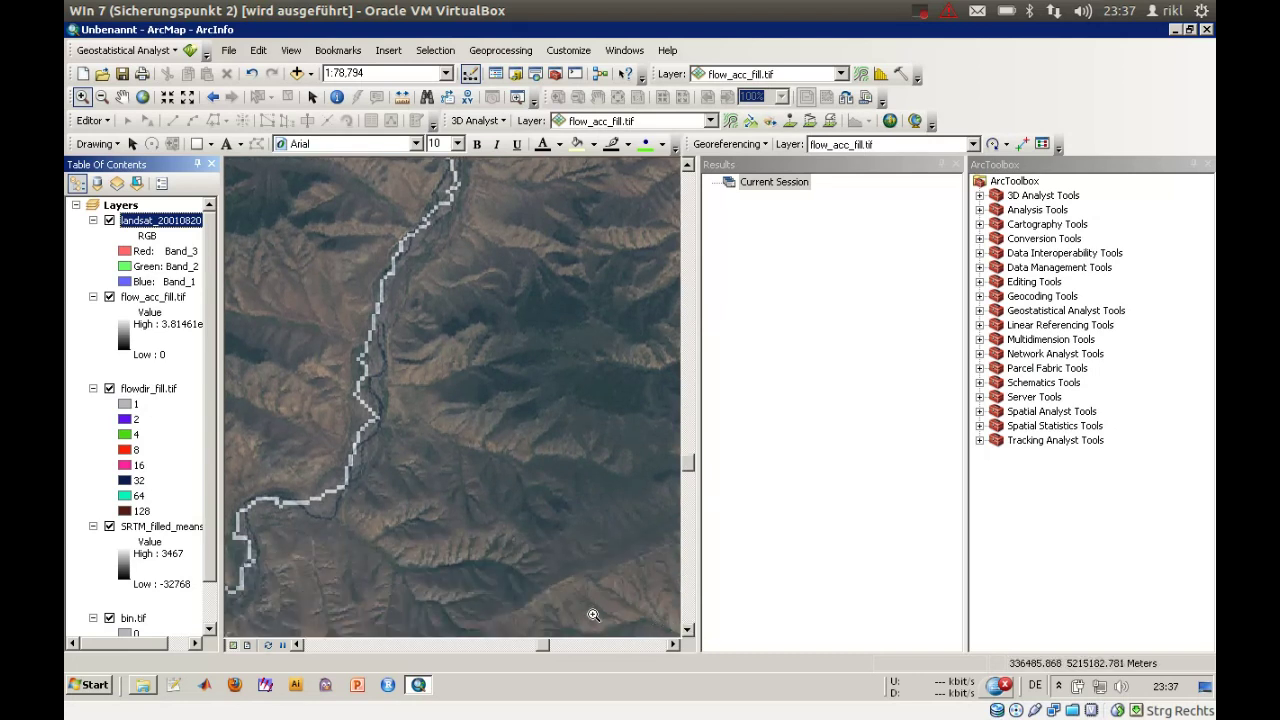
left_click(687, 165)
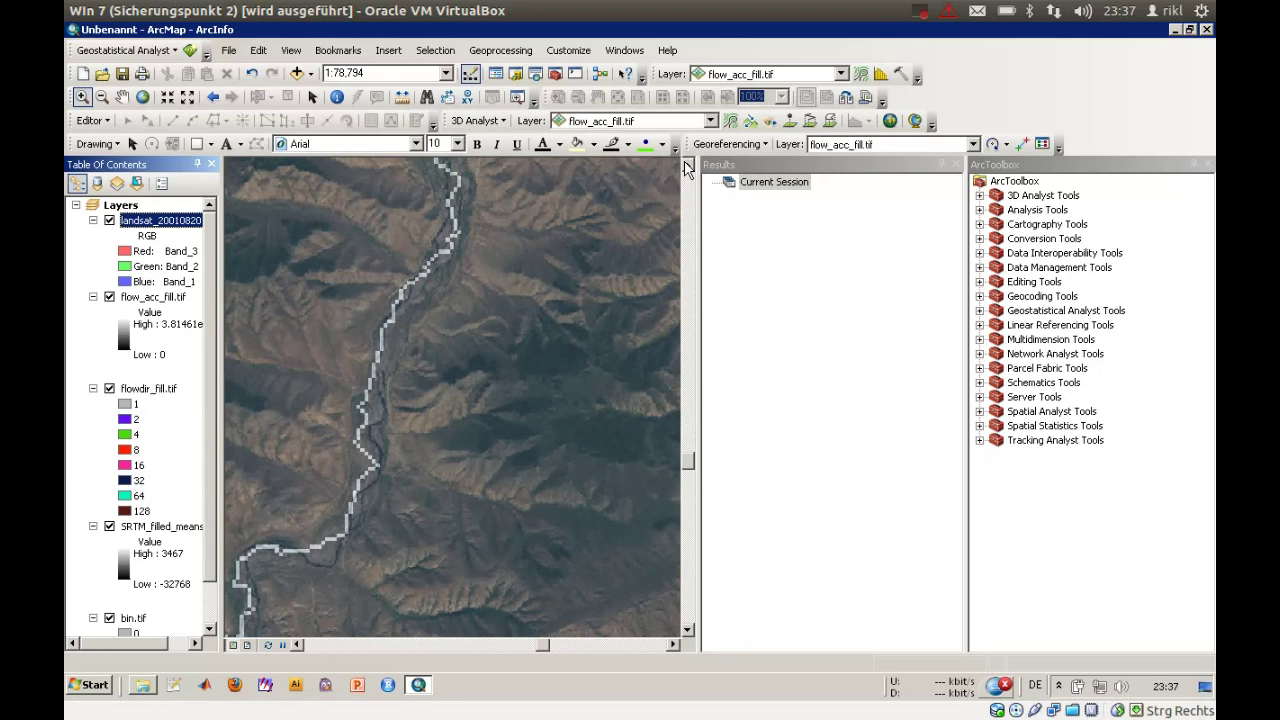
Step: Compare the source raster information, especially the cell size, of flow_acc_fill.tif and landsat_20010820.tif
left_click(145, 299, "ctrl")
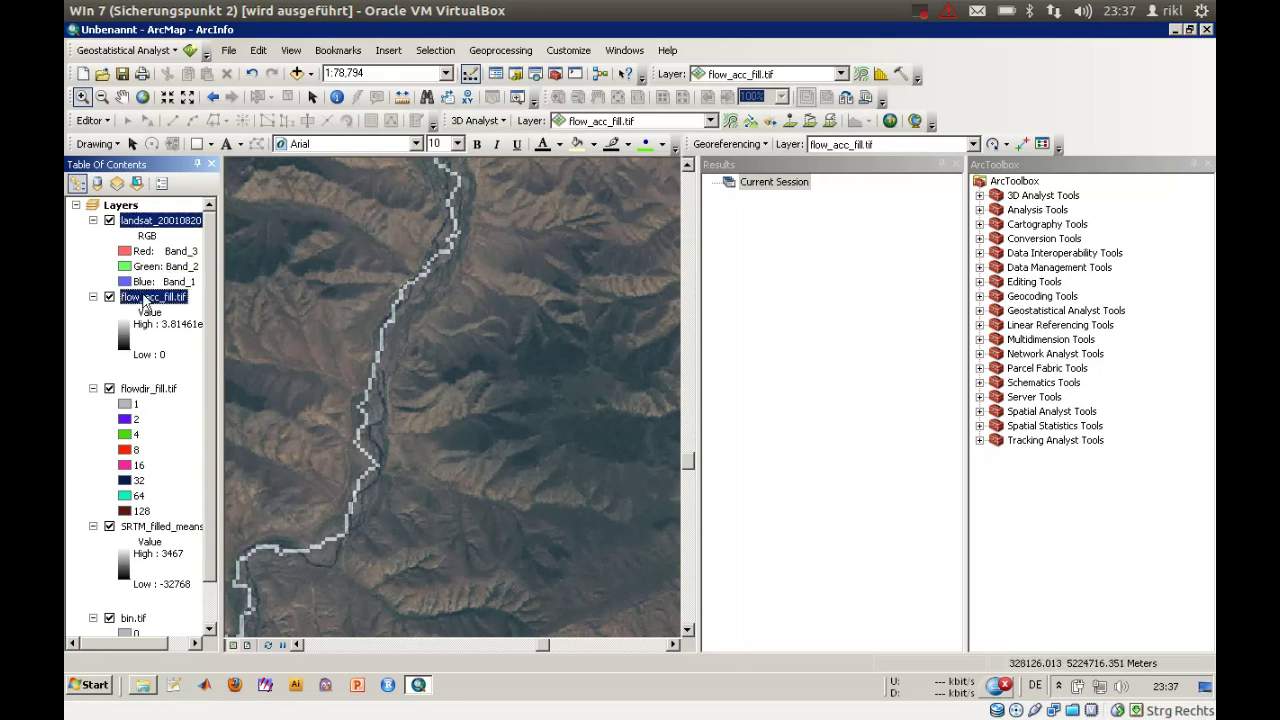
right_click(145, 299)
left_click(212, 562)
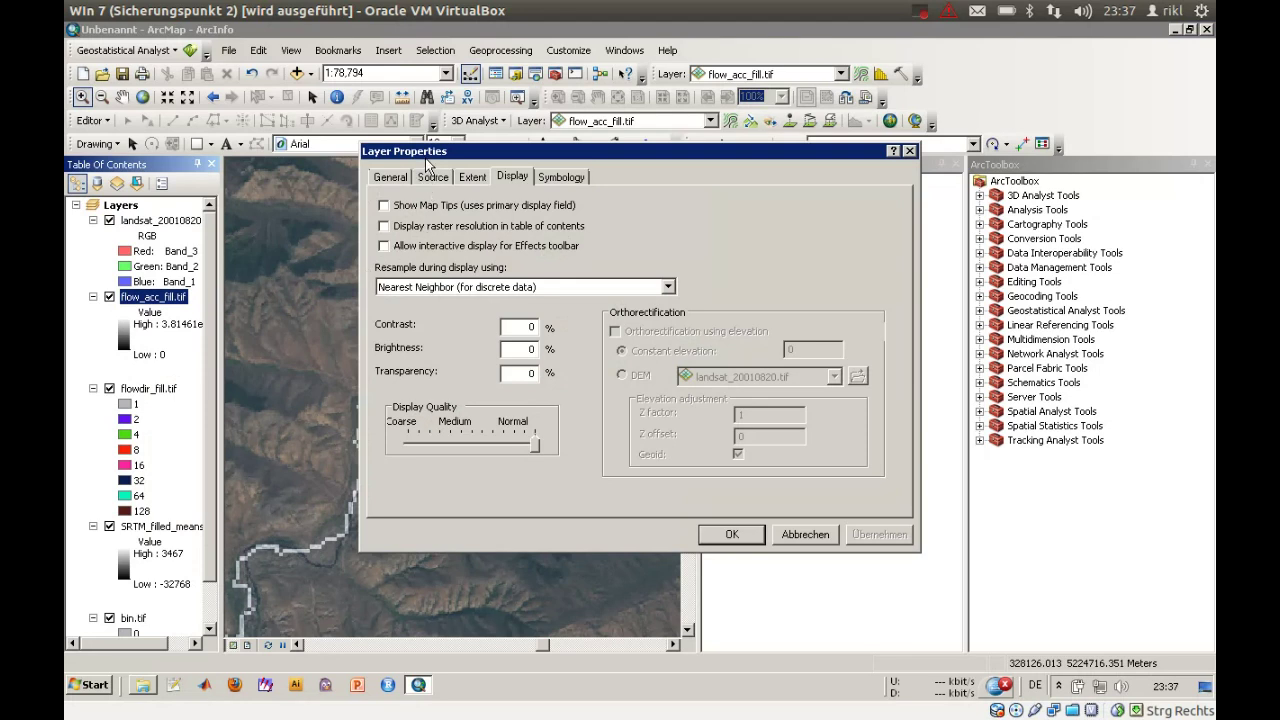
left_click(433, 180)
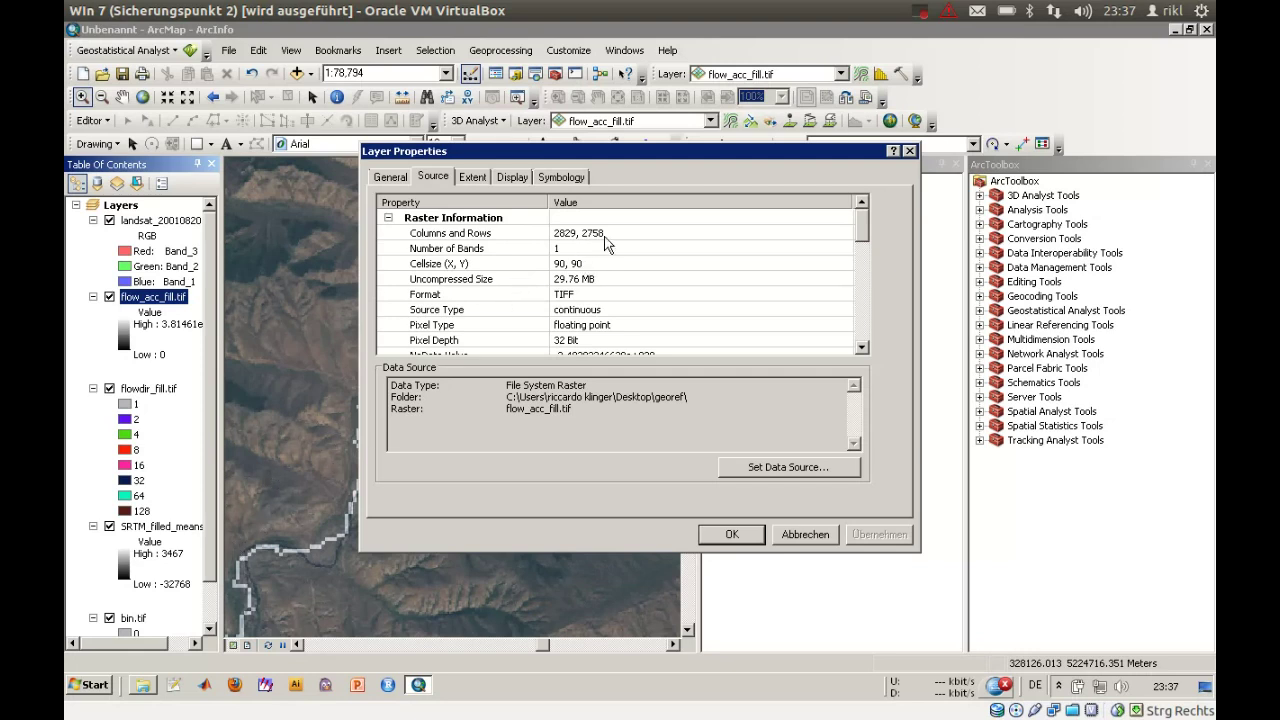
left_click(741, 535)
right_click(170, 223)
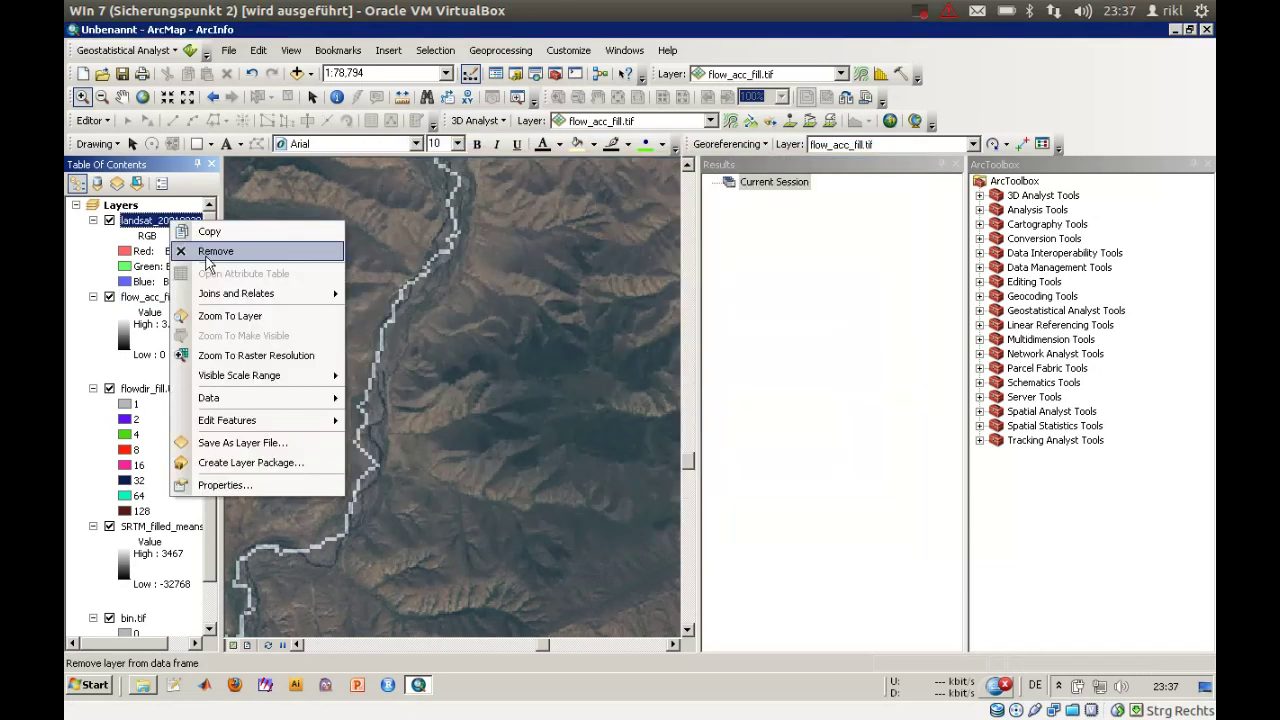
left_click(215, 485)
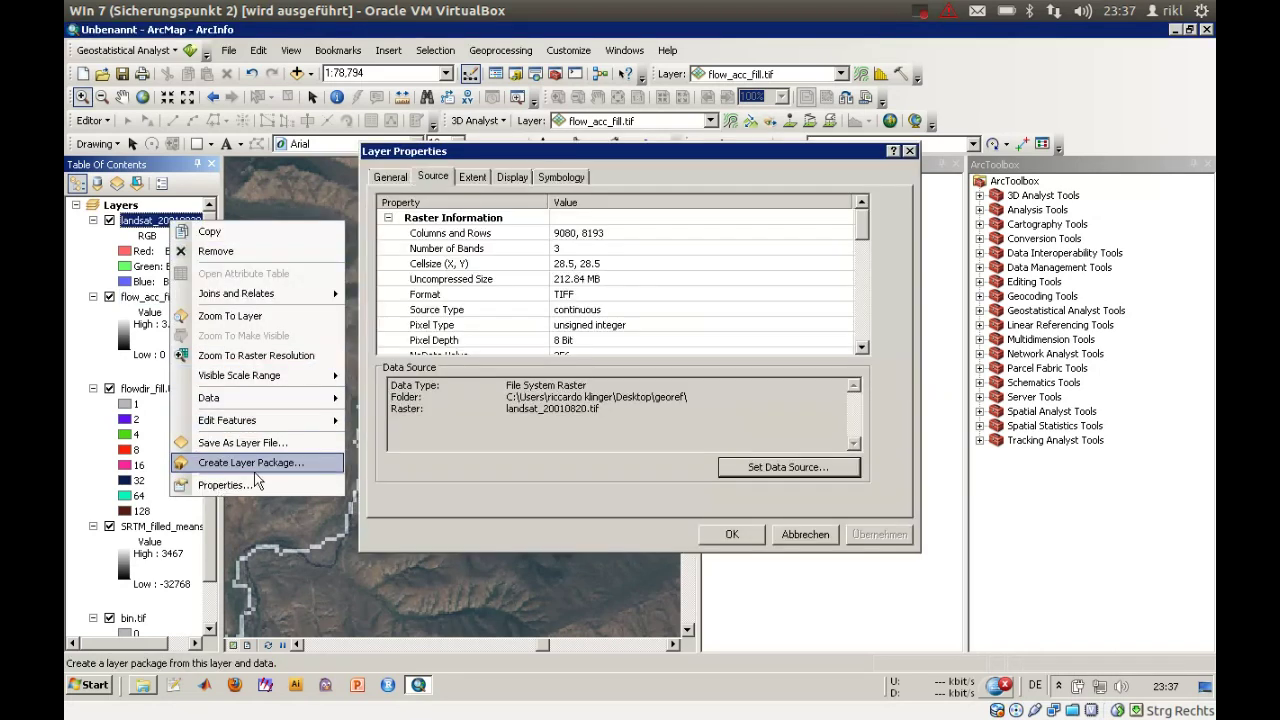
left_click(732, 534)
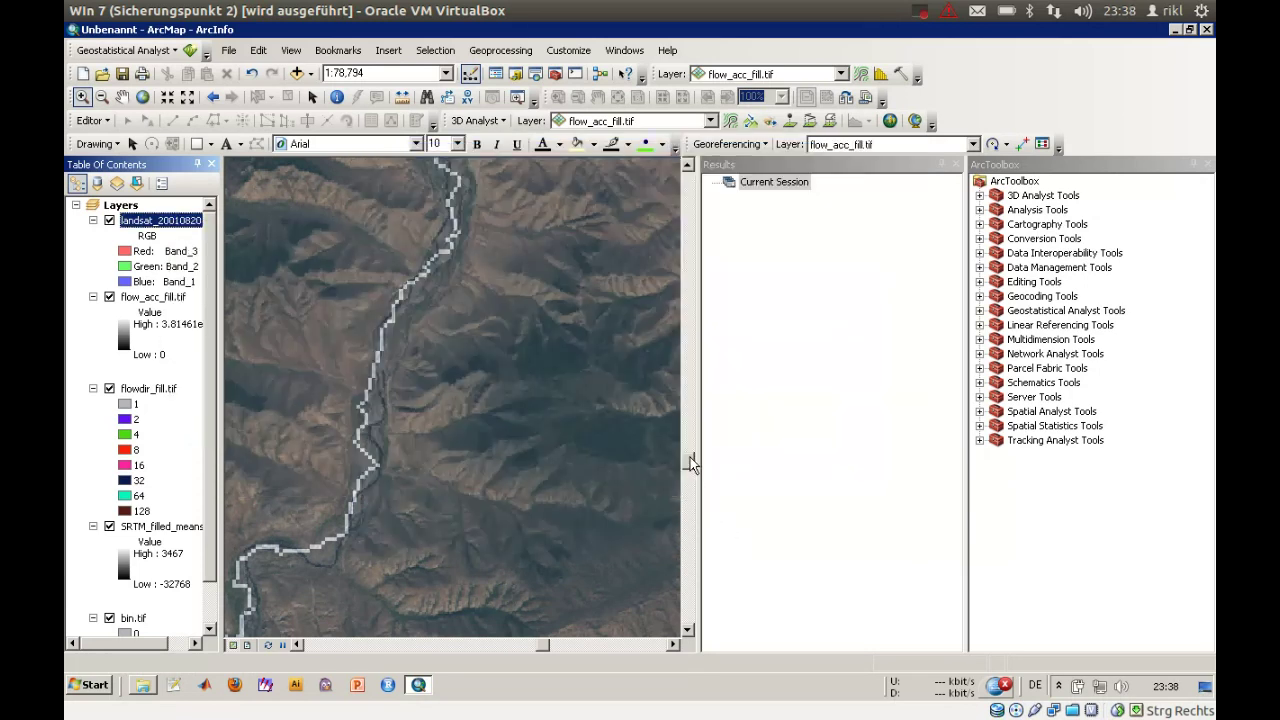
Step: Follow the derived drainage line northwards out of the valley across the plain and compare it with the river course in the Landsat image
scroll(690, 450, "up", 2)
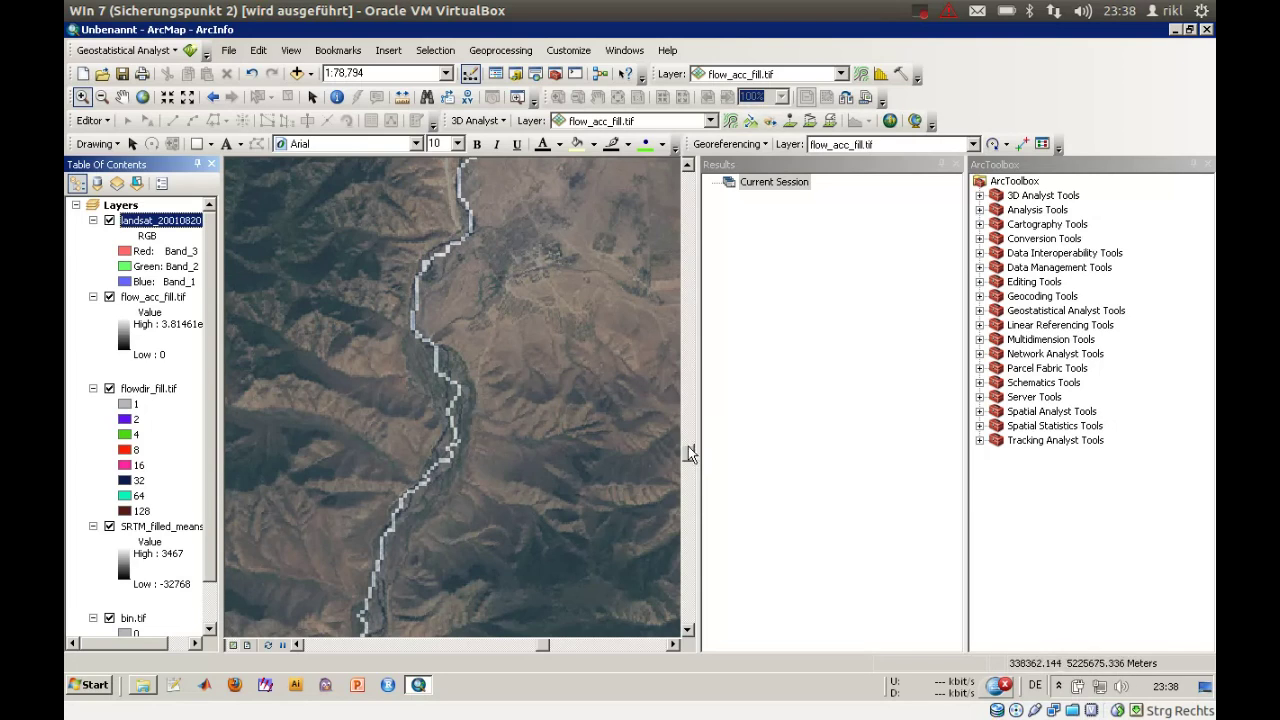
scroll(690, 453, "up", 2)
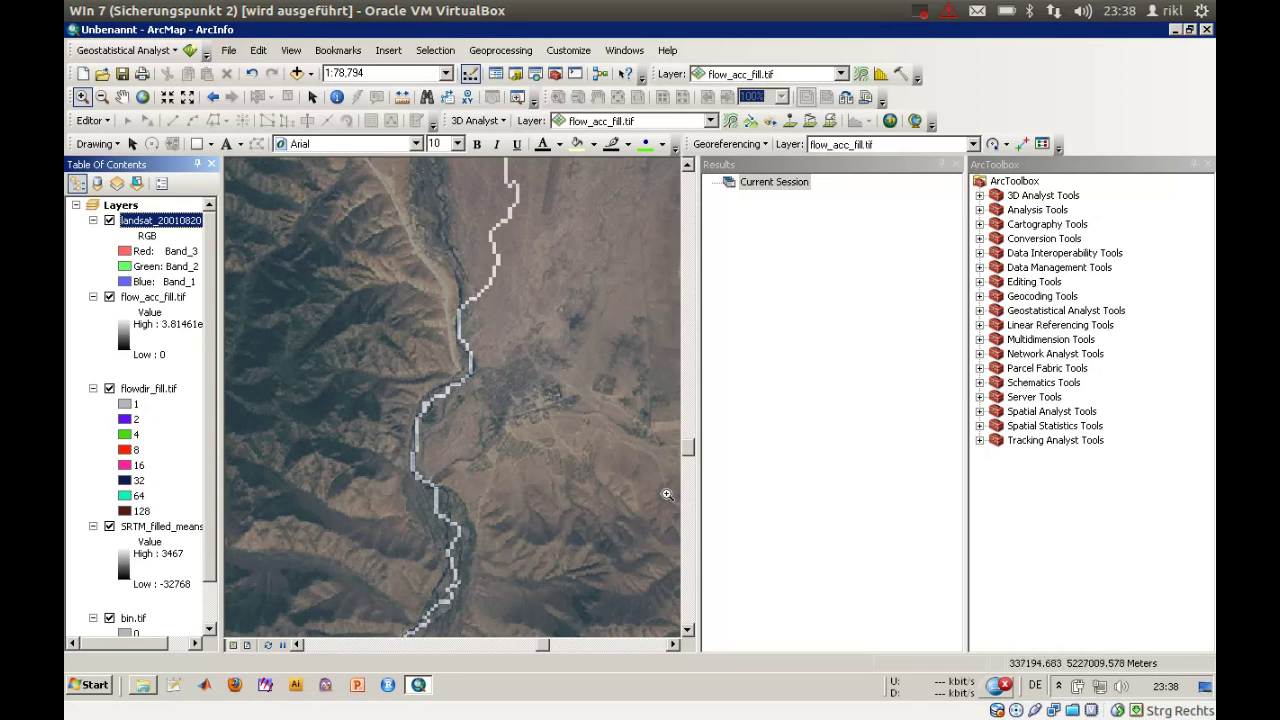
left_click_drag(689, 458, 690, 445)
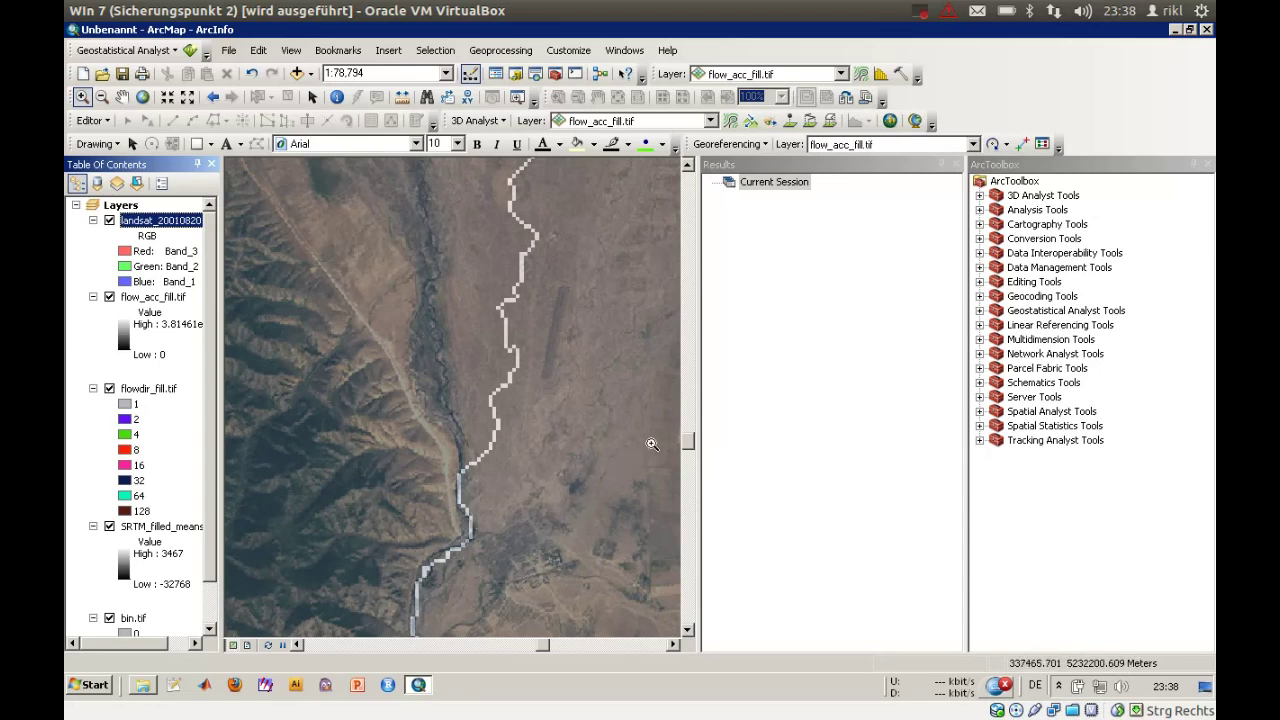
left_click_drag(690, 440, 692, 436)
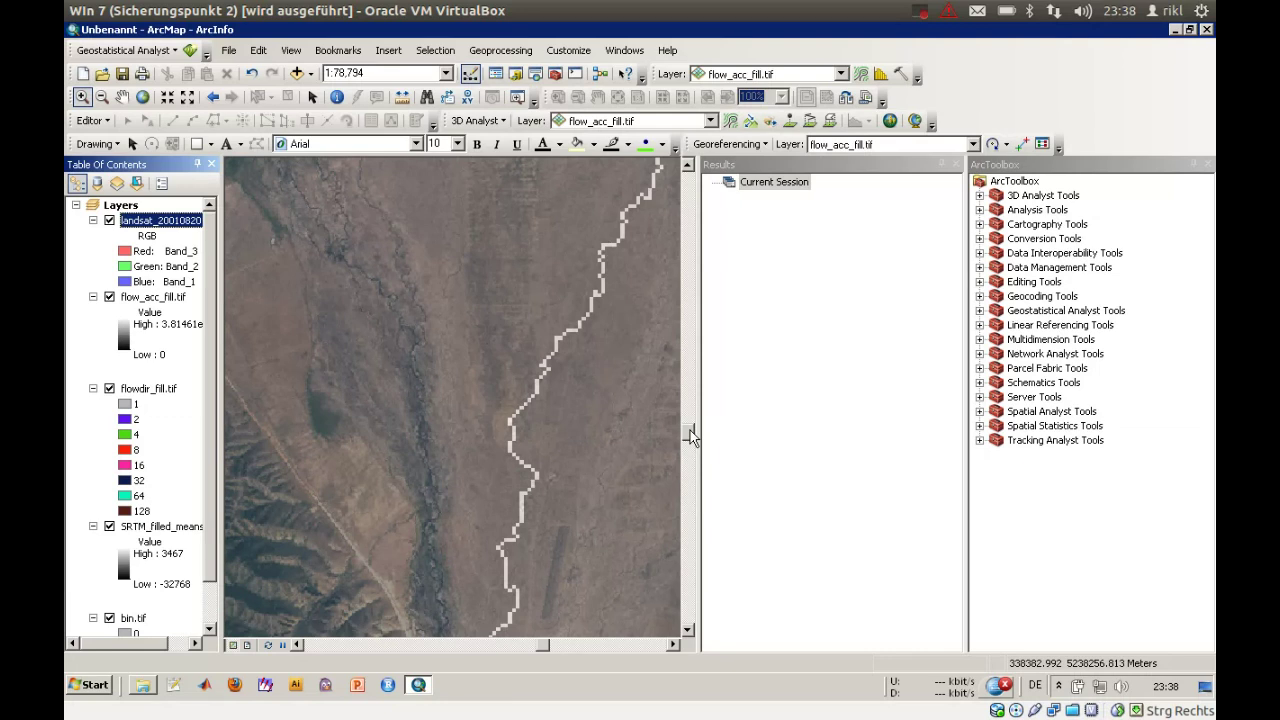
scroll(690, 435, "down", 1)
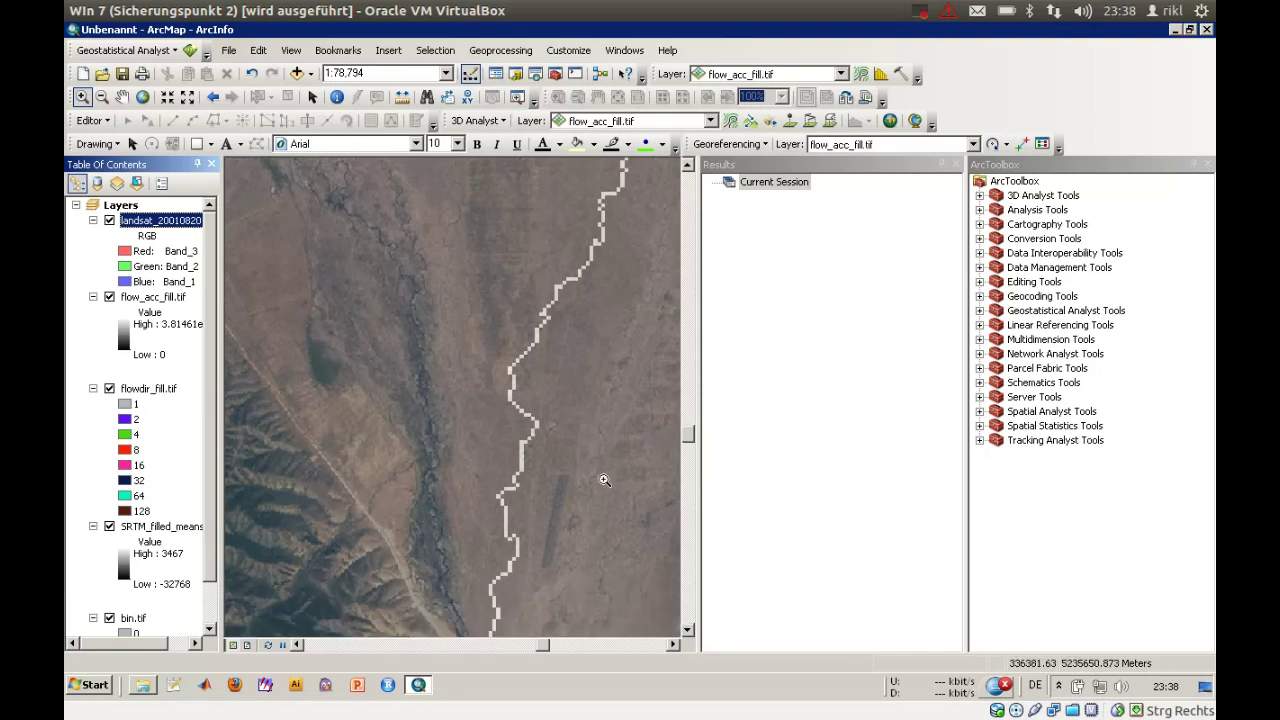
scroll(690, 438, "down", 2)
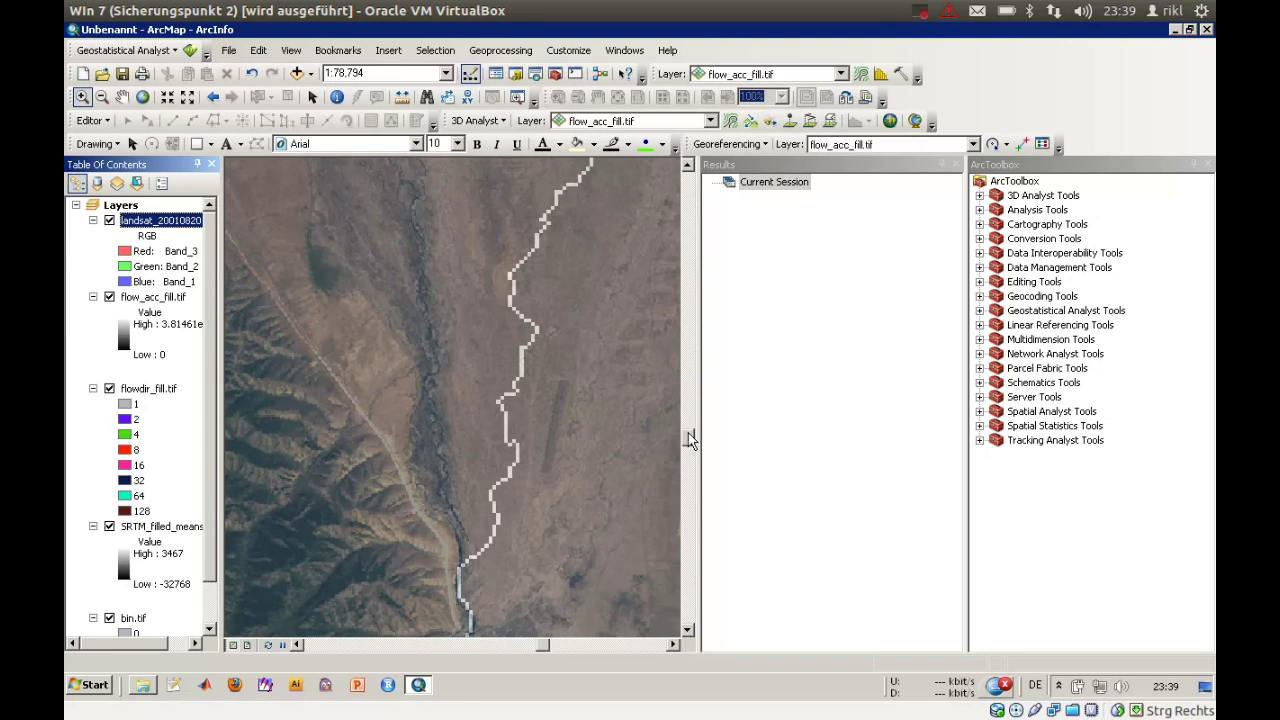
scroll(690, 440, "up", 3)
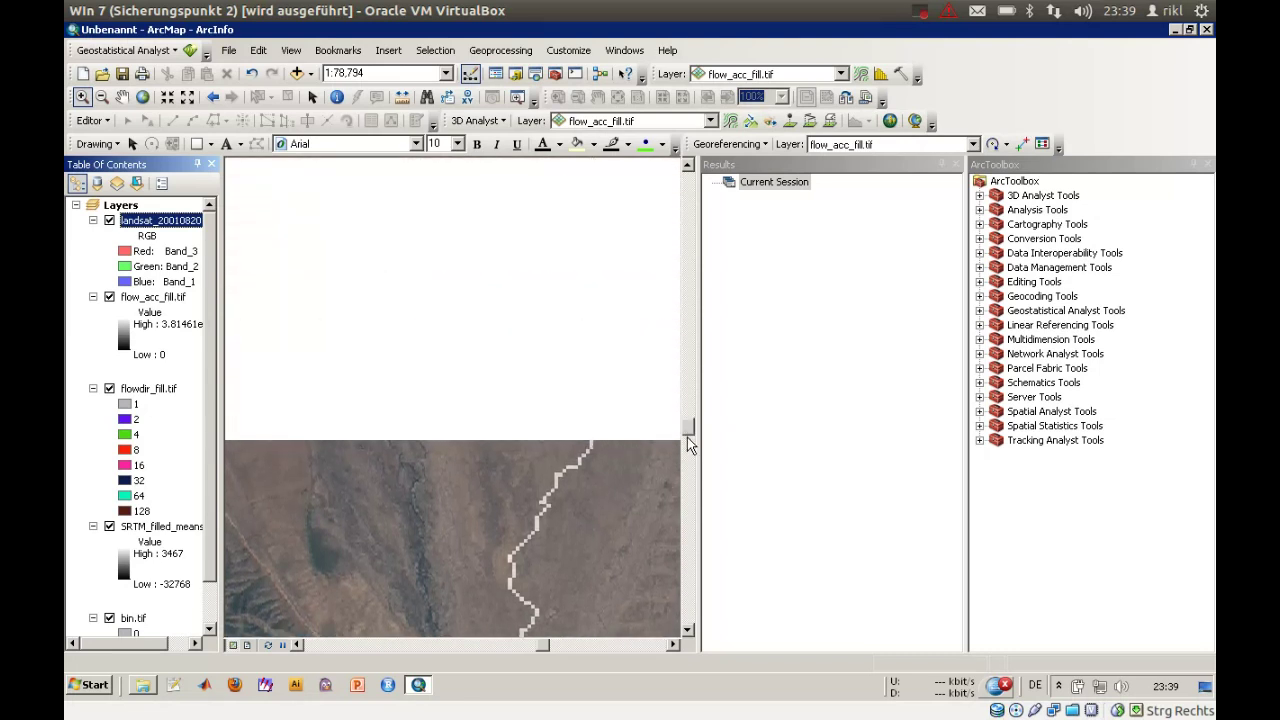
left_click(674, 645)
left_click(674, 645)
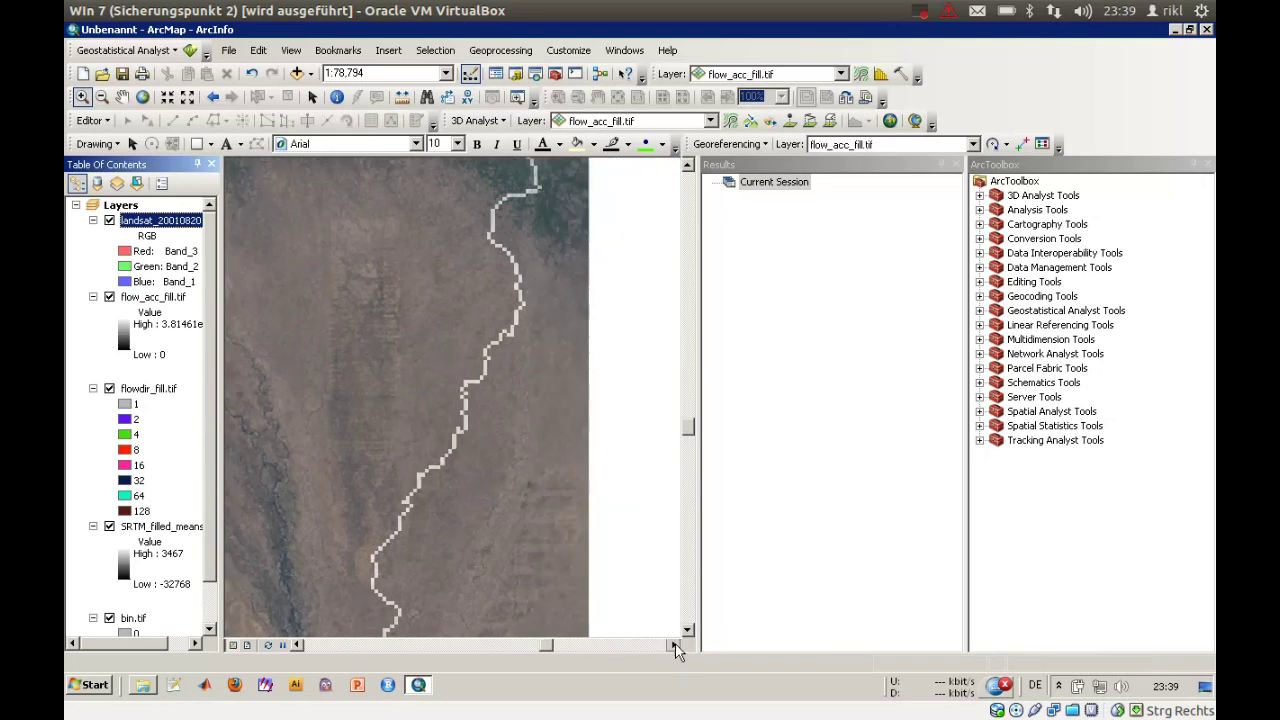
scroll(688, 433, "up", 3)
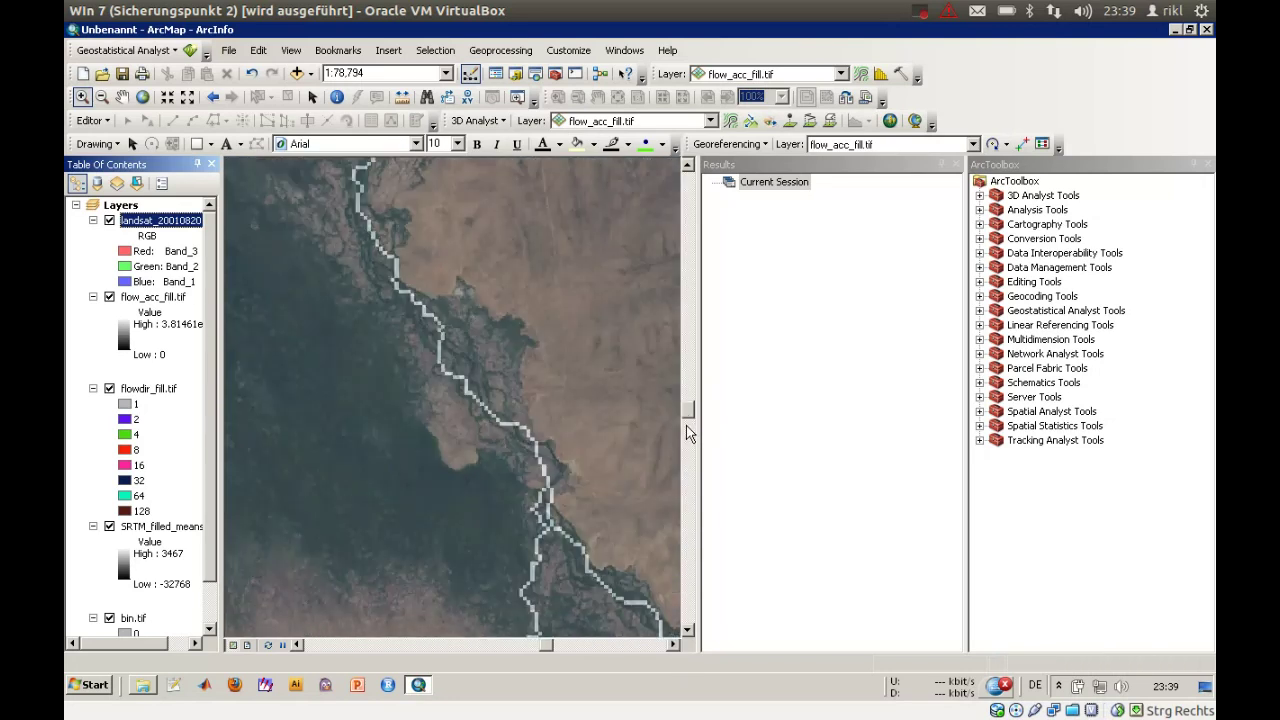
left_click_drag(545, 646, 530, 644)
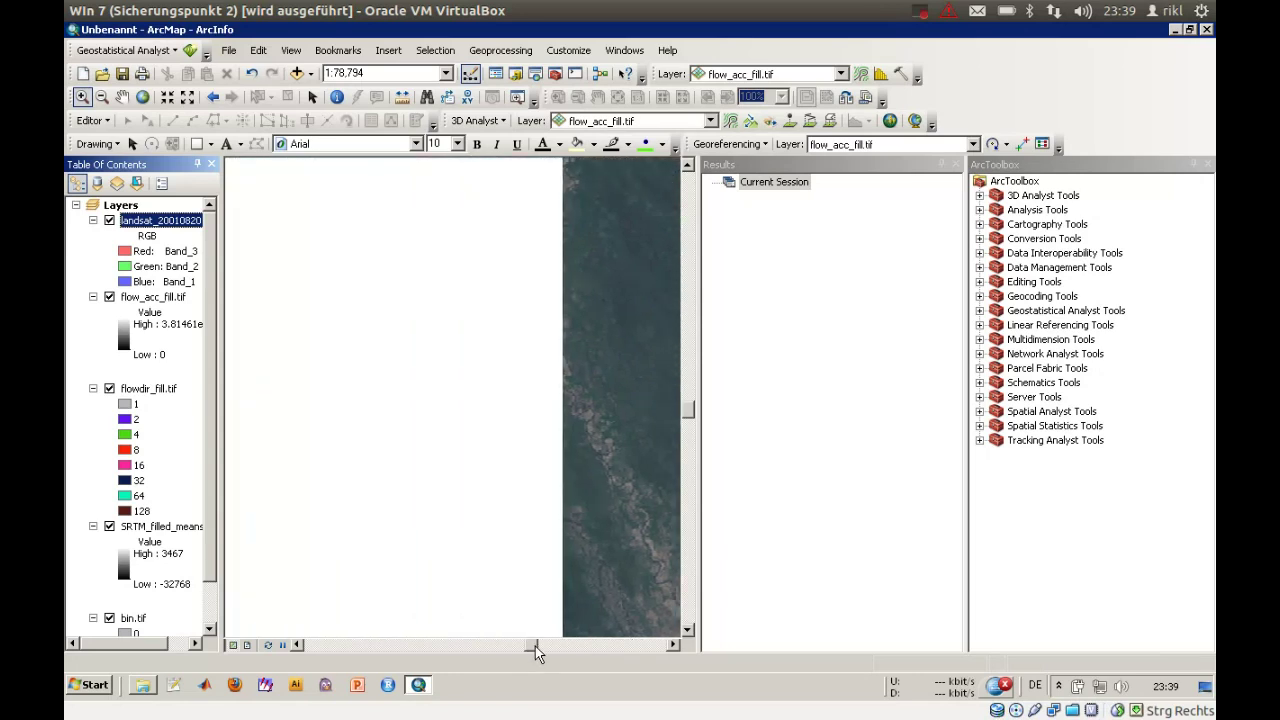
Step: Show the full extent of the landsat_20010820.tif layer, and examine the drainage network around the central lake and river plain
right_click(167, 224)
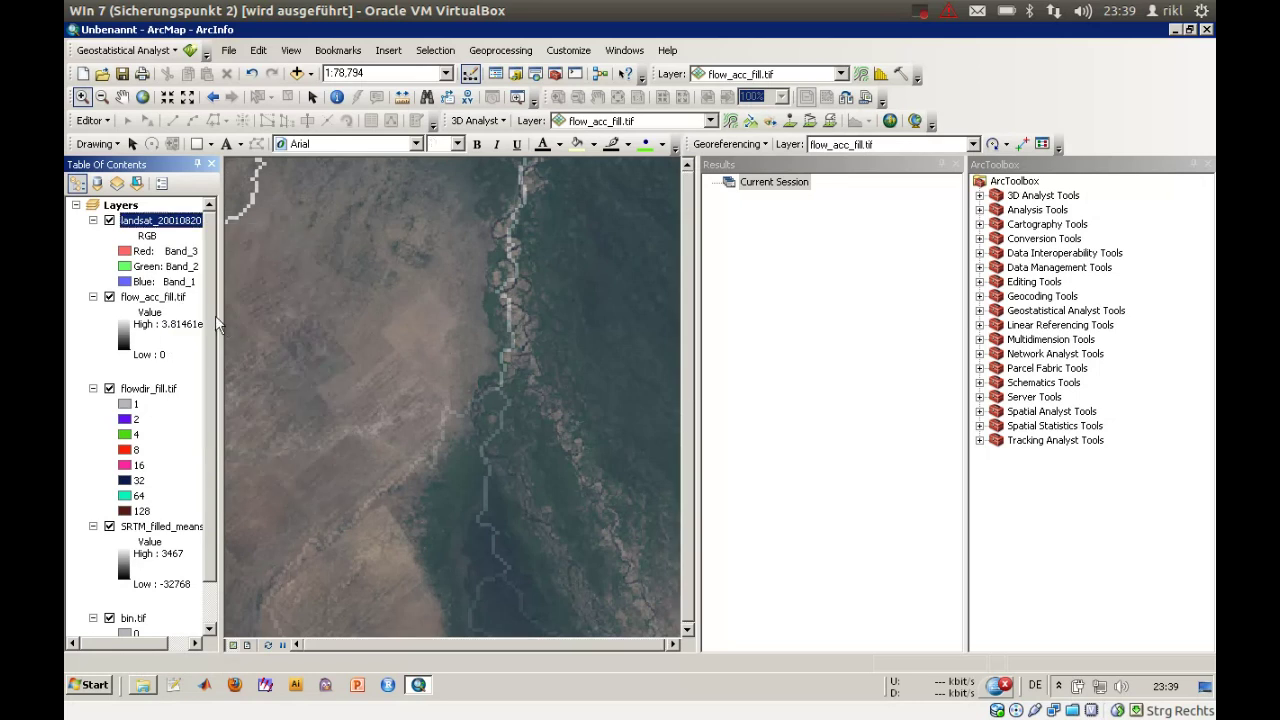
left_click(217, 317)
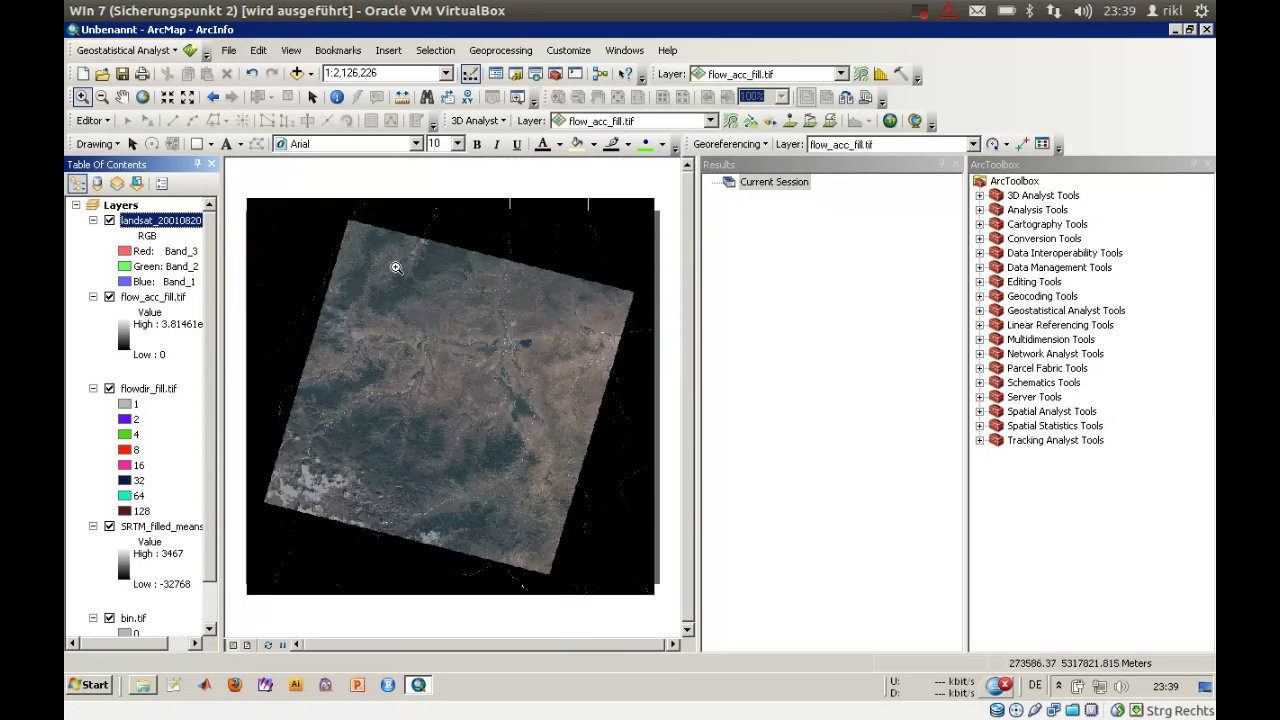
left_click_drag(424, 343, 588, 487)
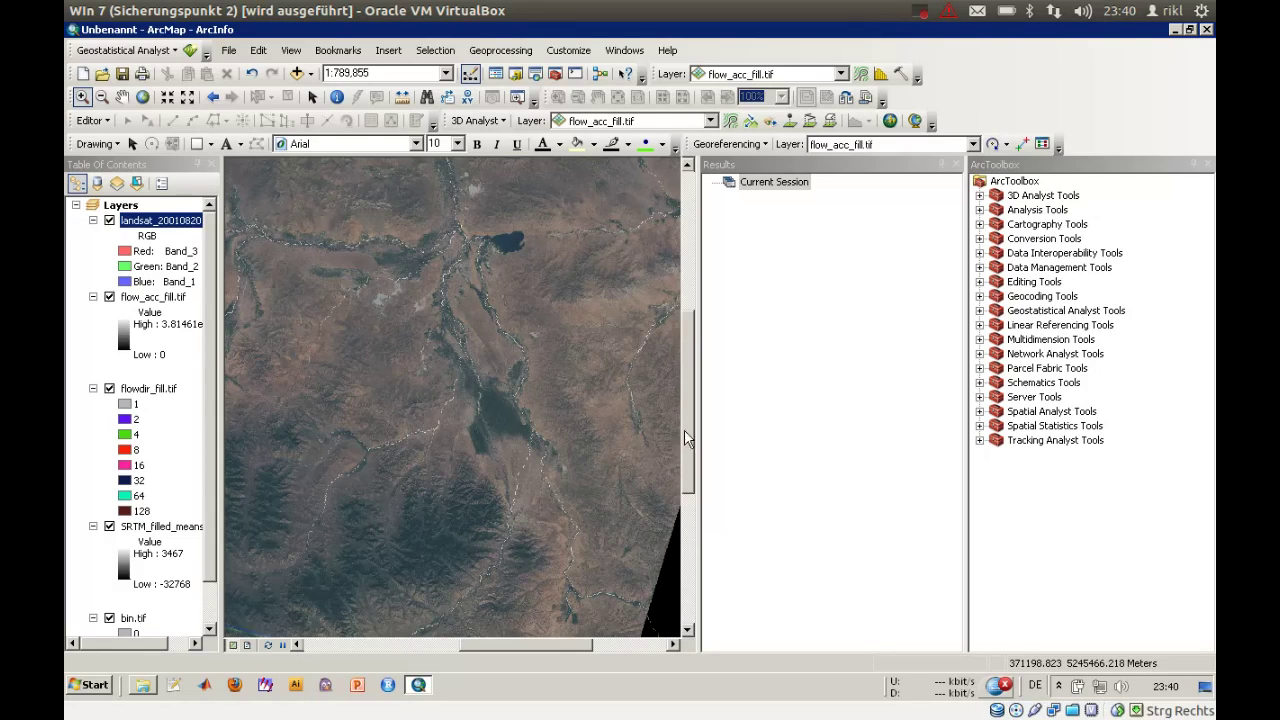
left_click(919, 15)
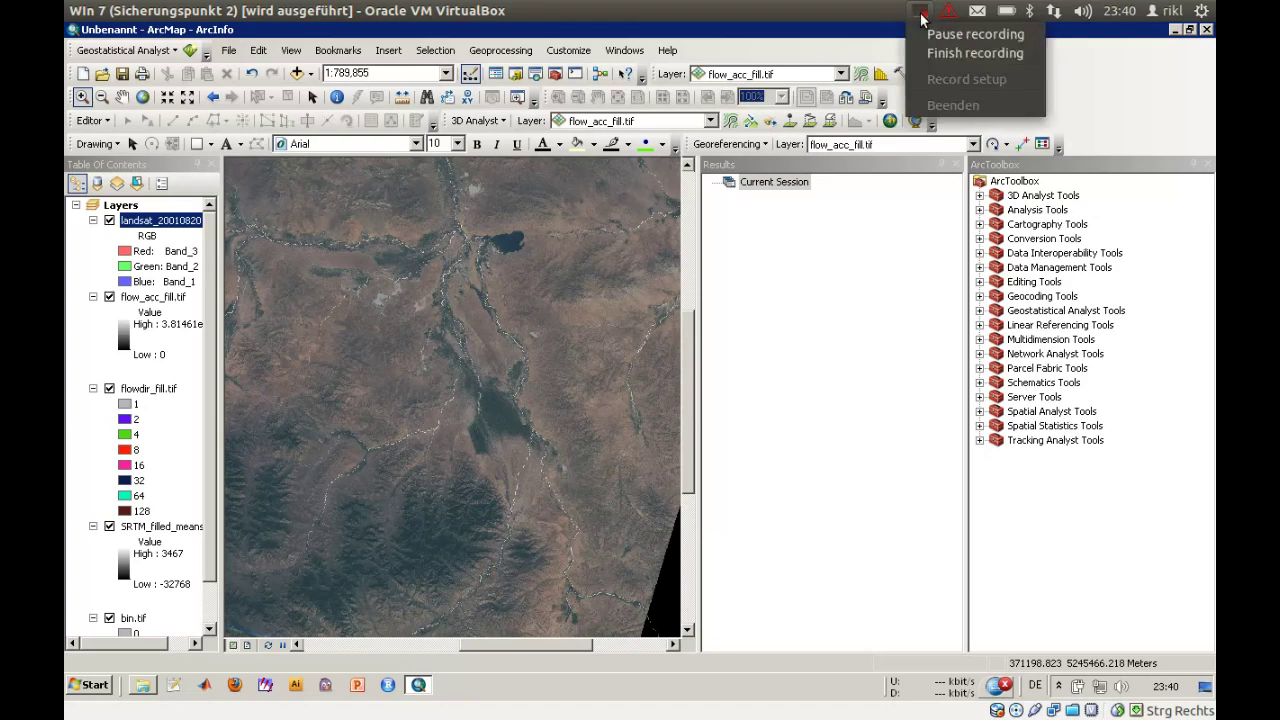